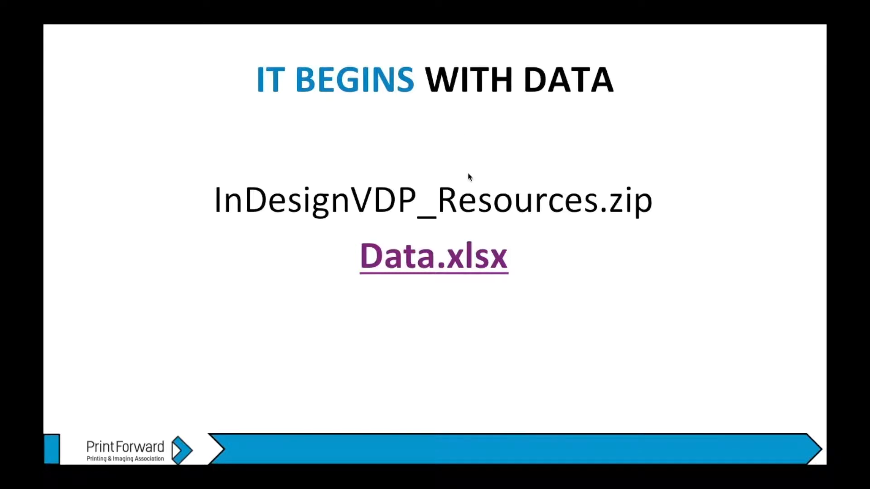
Open the Data.xlsx file linked on the slide.
left_click(430, 266)
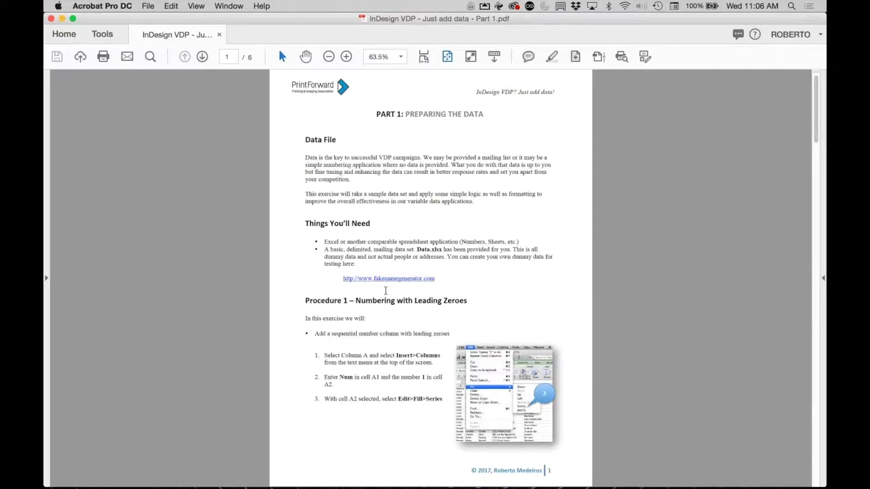
Switch to the Google Sheets copy of the data and view the insert options for column A.
key("ctrl+Left")
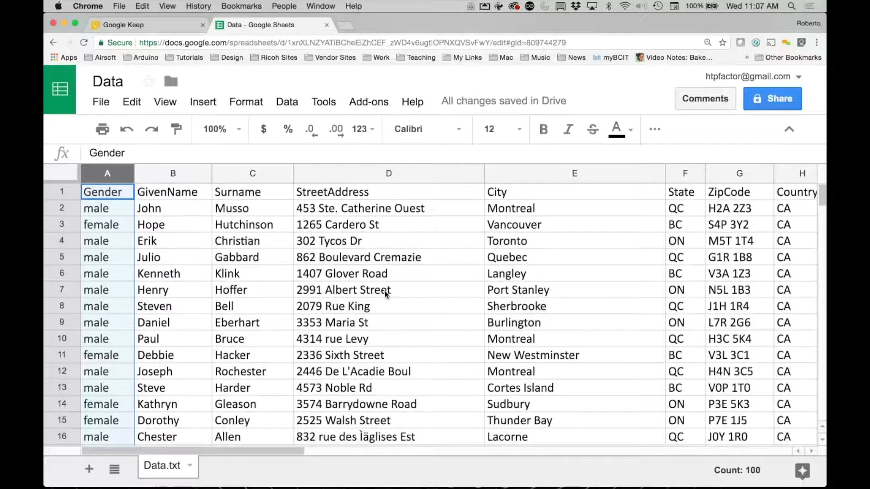
mouse_move(107, 176)
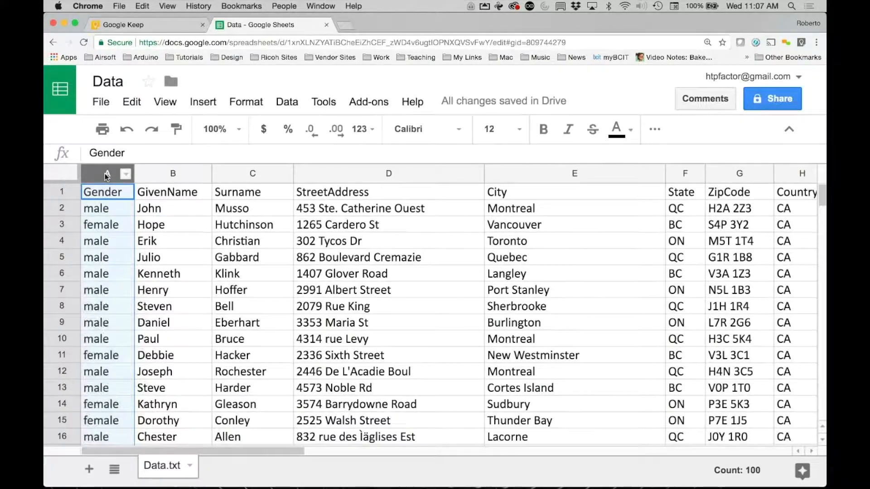
right_click(107, 176)
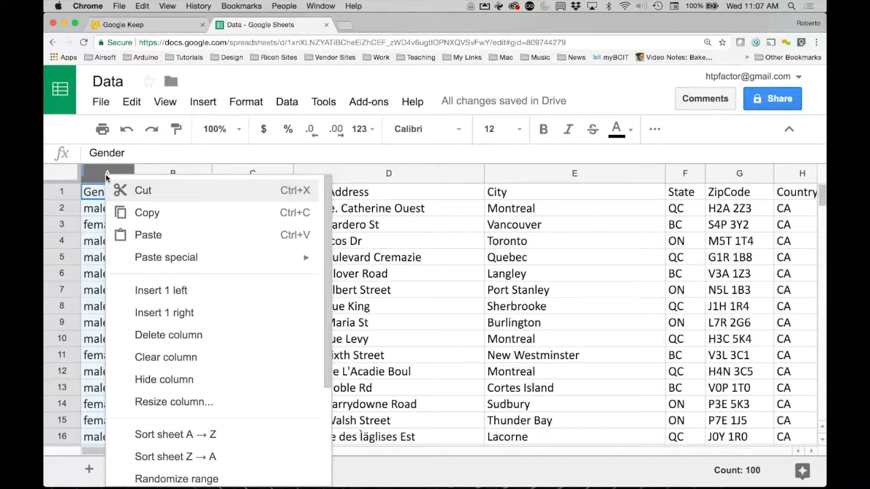
Switch to Data.xlsx in Excel and insert a blank column before the Gender column.
key("ctrl+Left")
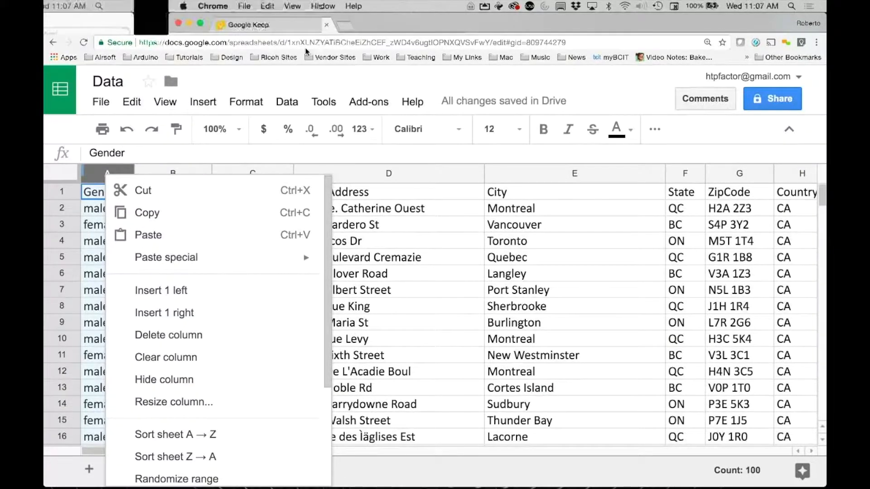
left_click(124, 113)
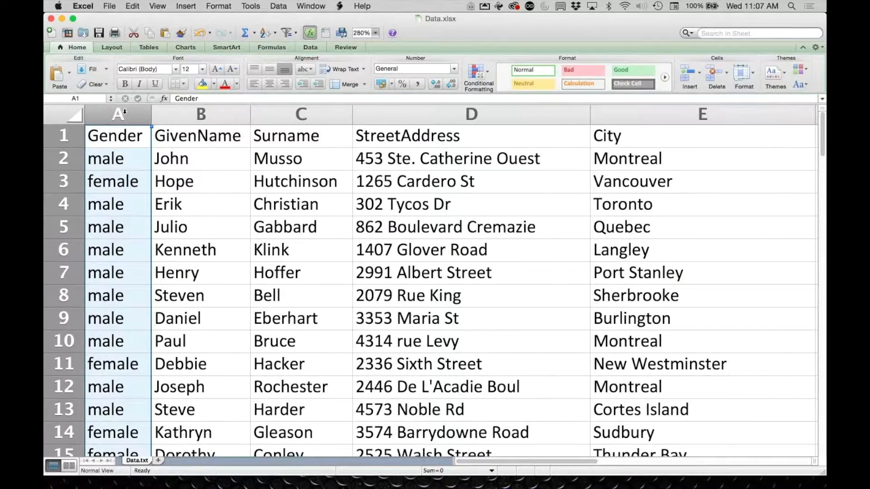
right_click(124, 113)
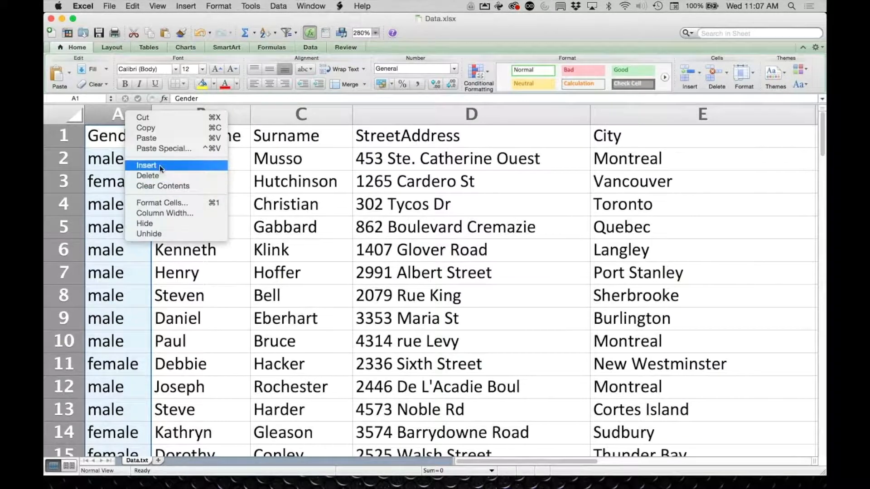
left_click(160, 165)
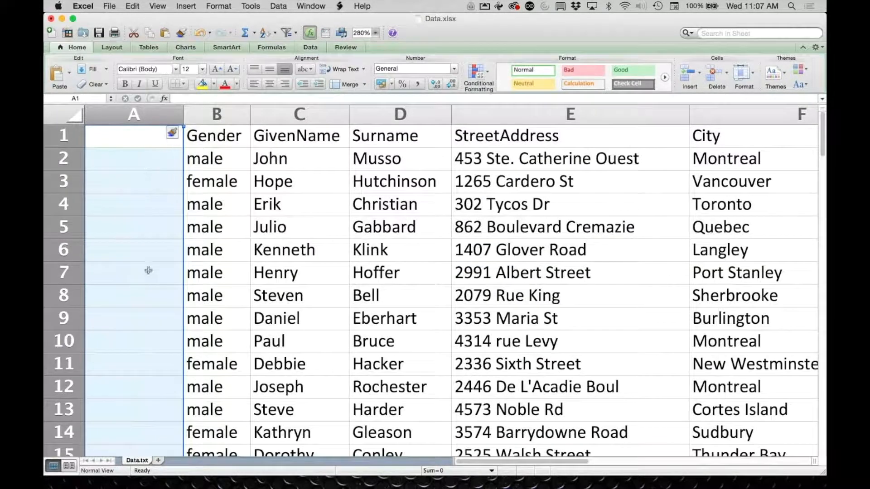
Enter the header Num in cell A1 and the number 1 in cell A2.
left_click(120, 138)
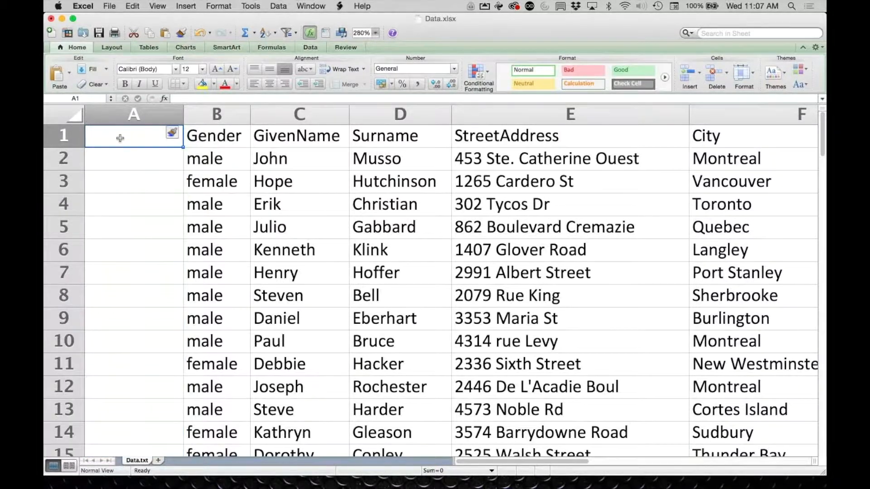
type("Num")
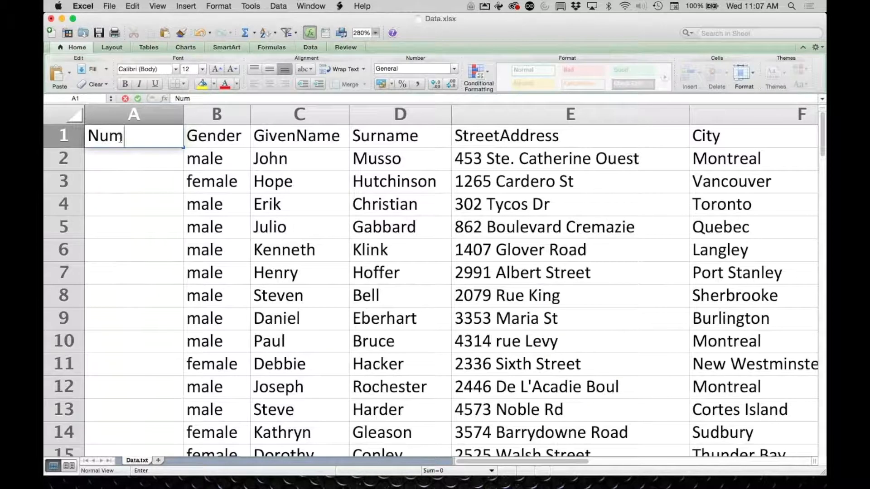
left_click(124, 161)
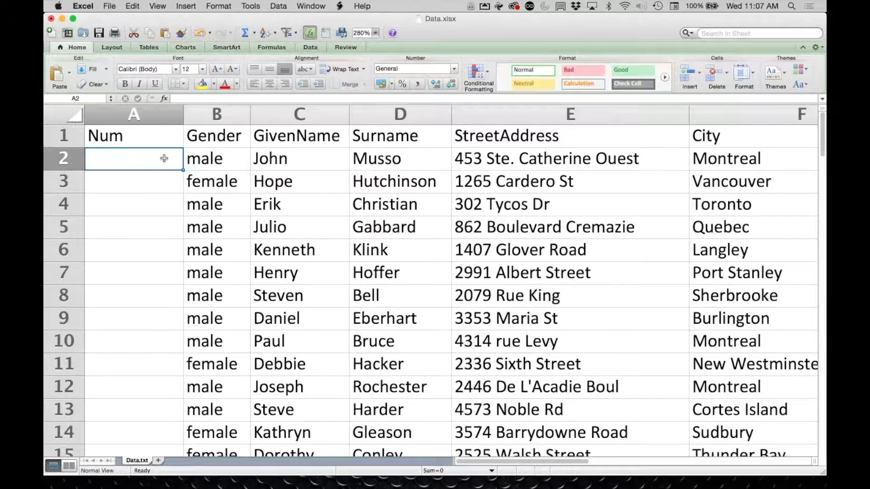
type("1")
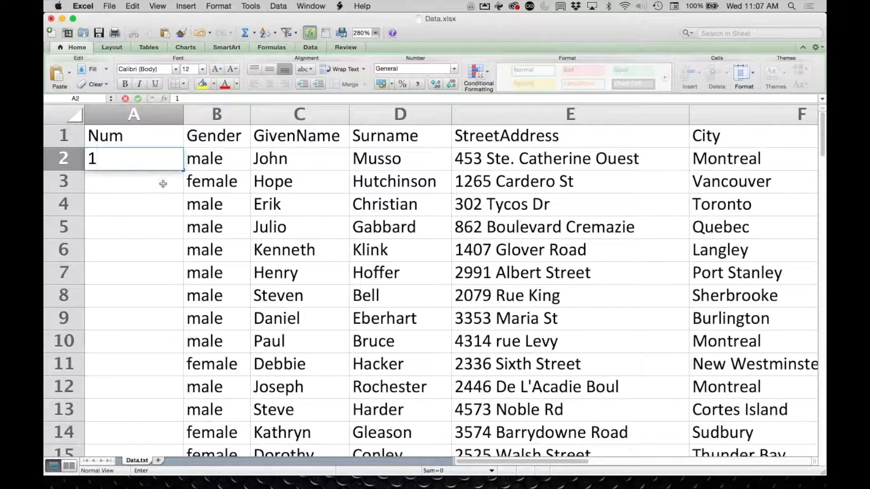
key("Return")
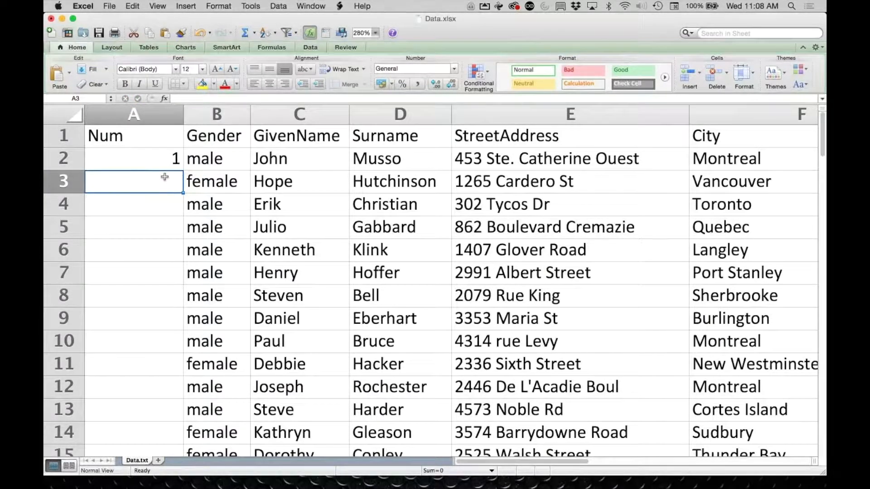
Enter 2 in A3, try extending the A2:A3 number series down to A5, and undo that fill.
type("2")
key("Return")
left_click(166, 159)
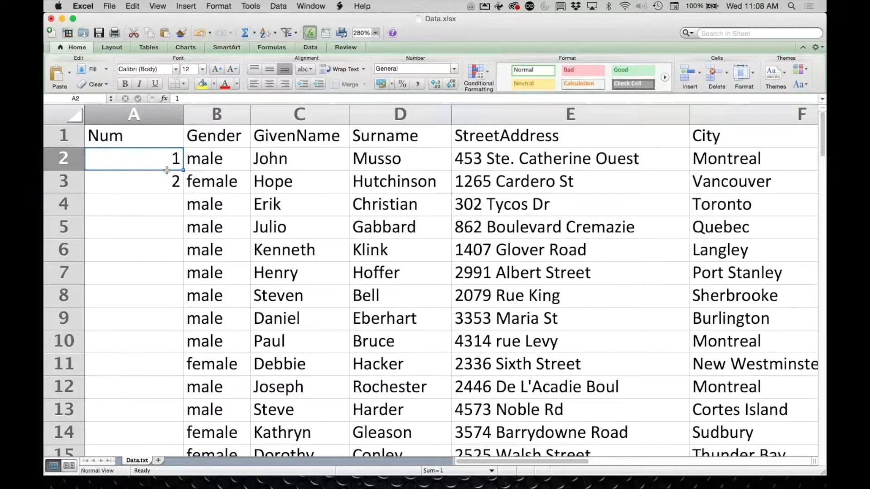
left_click(166, 180, "shift")
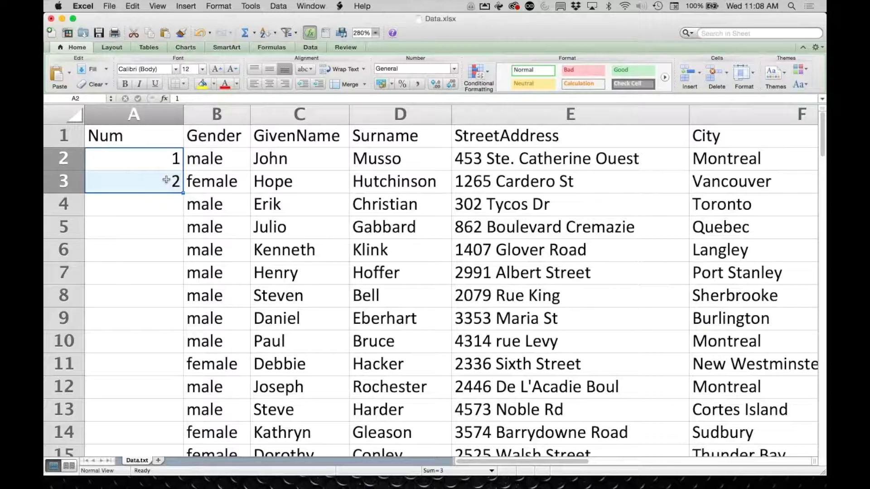
left_click_drag(183, 193, 183, 238)
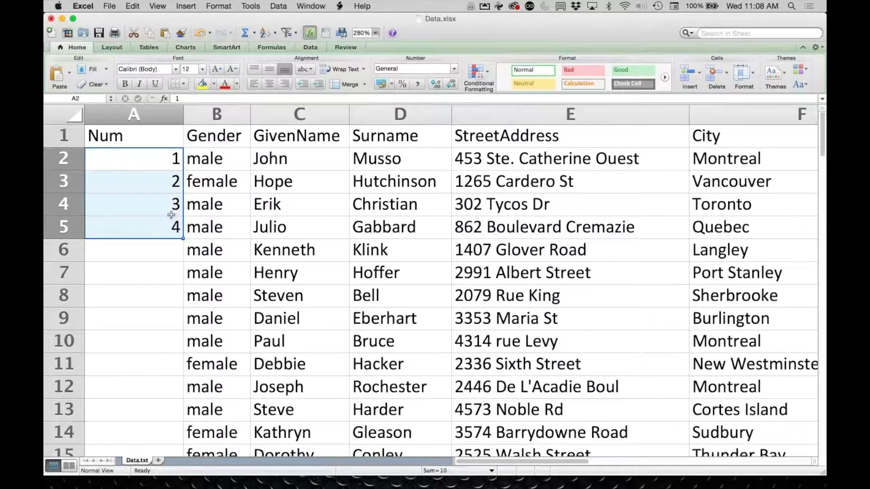
key("super+z")
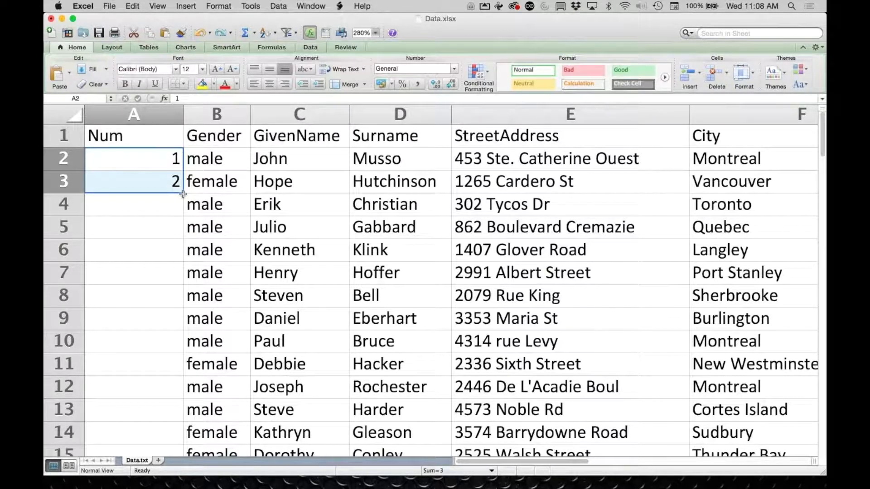
Auto-fill the A2:A3 number series down to the last data row and check the numbering.
double_click(182, 193)
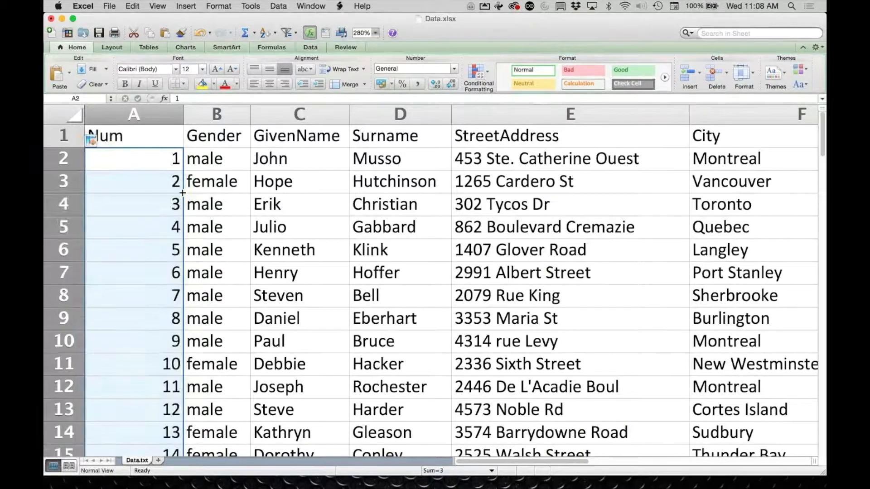
scroll(149, 192, "down", 10)
scroll(148, 193, "down", 15)
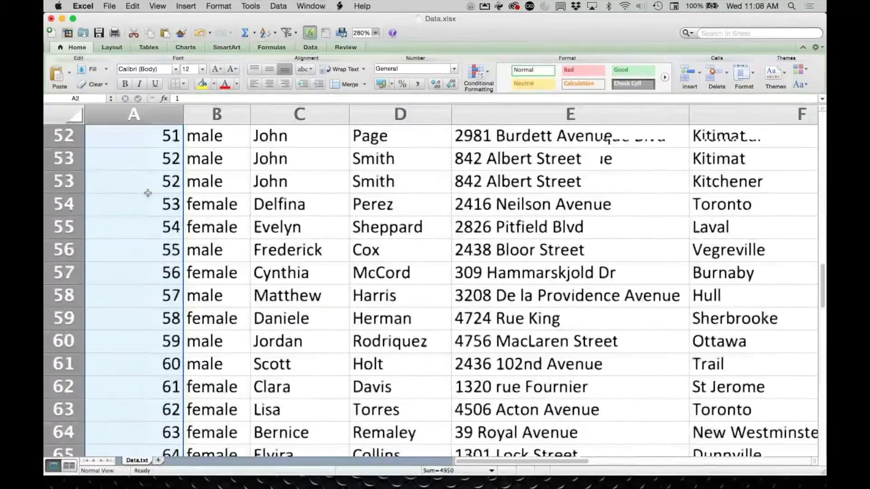
scroll(148, 193, "down", 8)
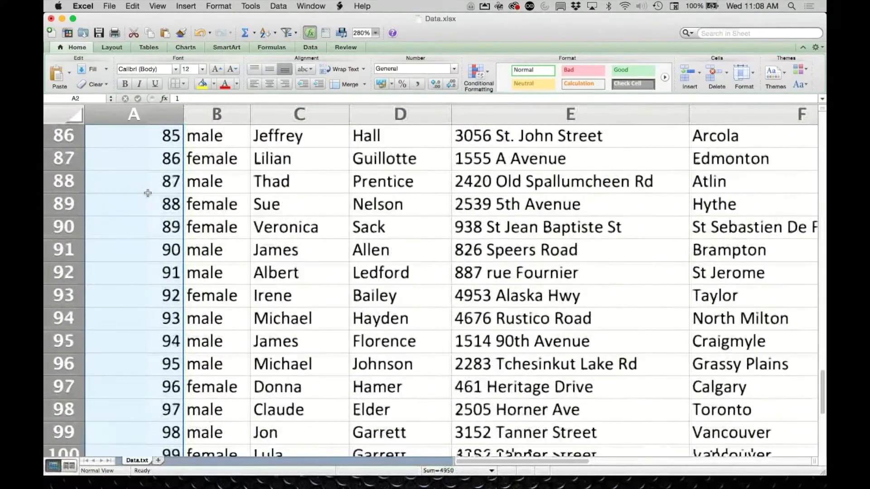
scroll(168, 194, "up", 3)
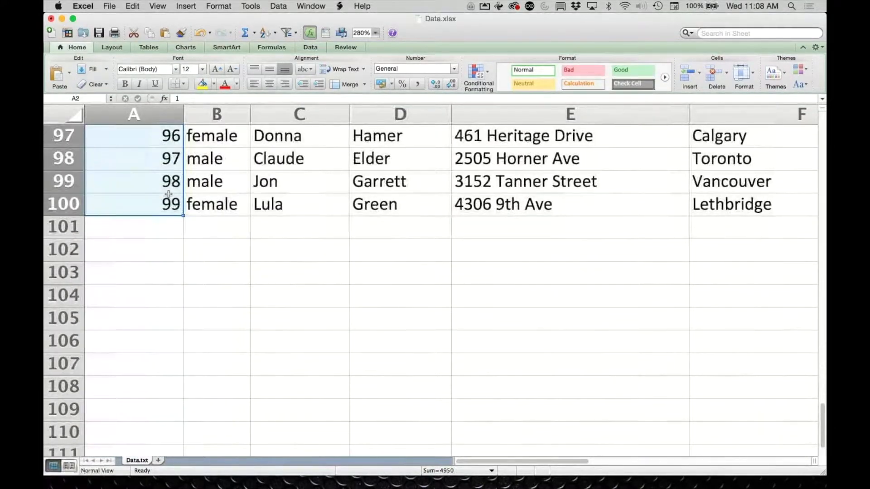
scroll(169, 194, "up", 20)
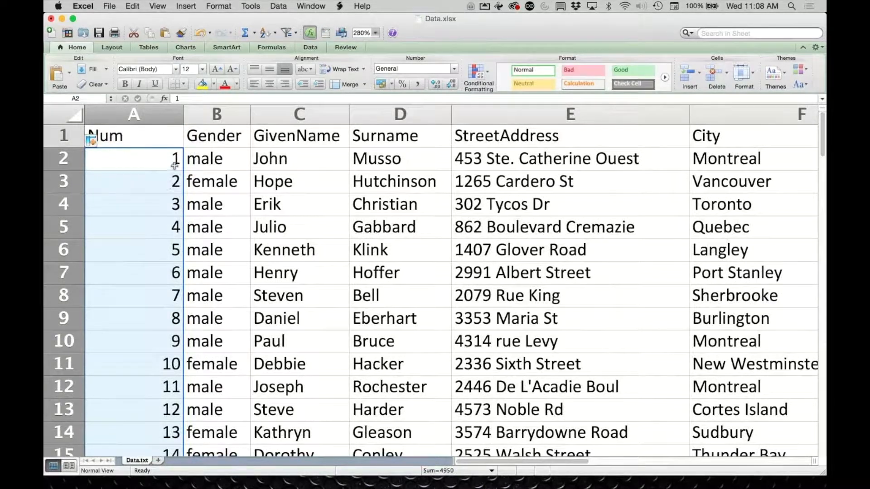
Undo the column fill and the number entered in cell A3.
key("super+z")
key("super+z")
key("super+z")
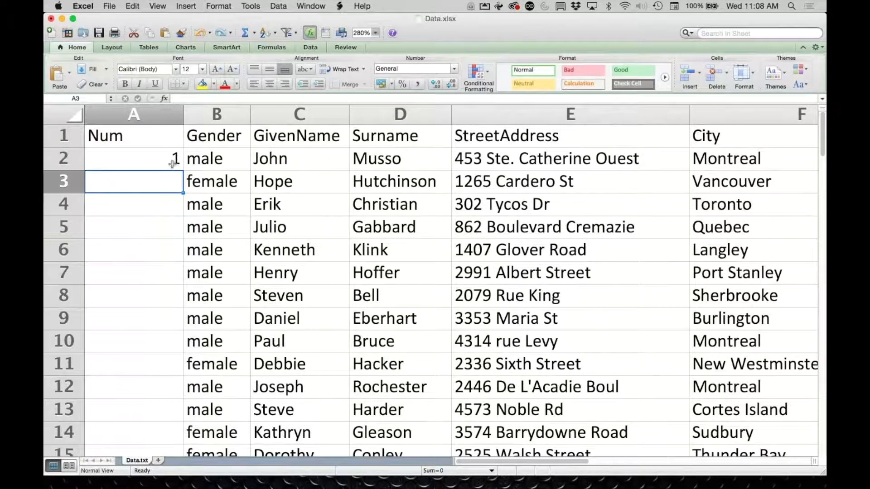
Fill a linear series down the column from A2 with a step value of 1 and a stop value of 99.
left_click(169, 157)
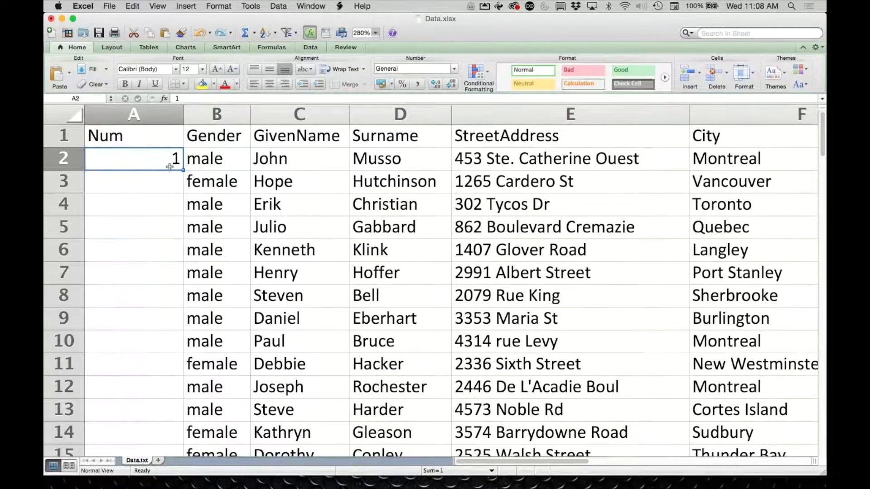
left_click(134, 6)
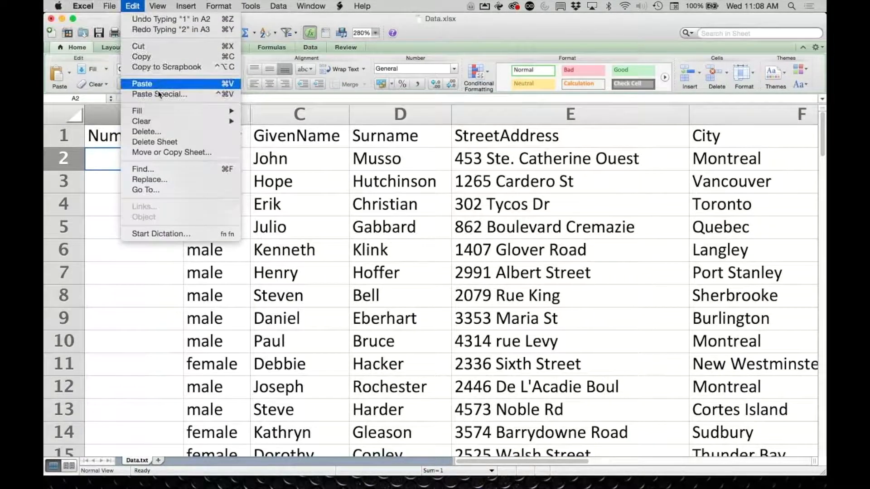
mouse_move(162, 110)
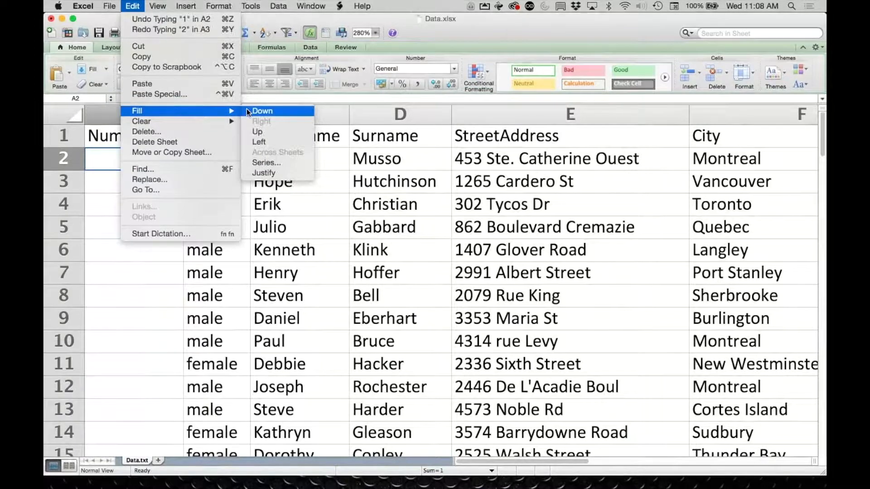
left_click(262, 163)
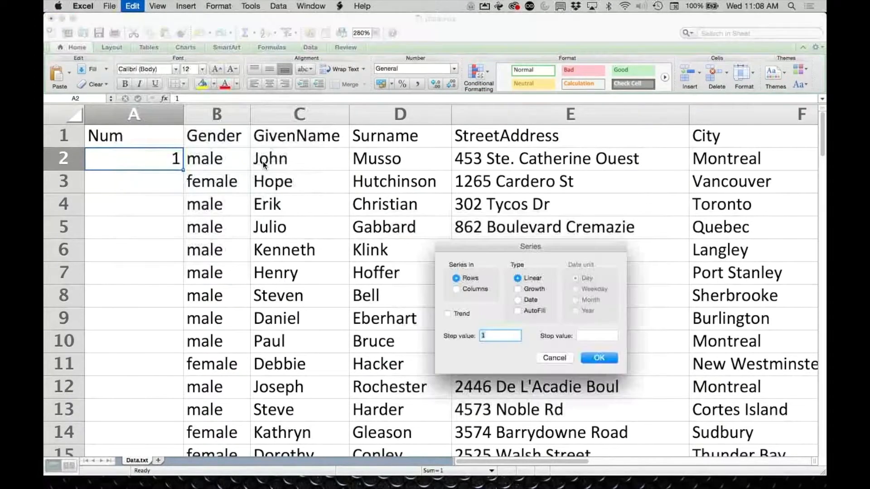
left_click_drag(480, 245, 345, 138)
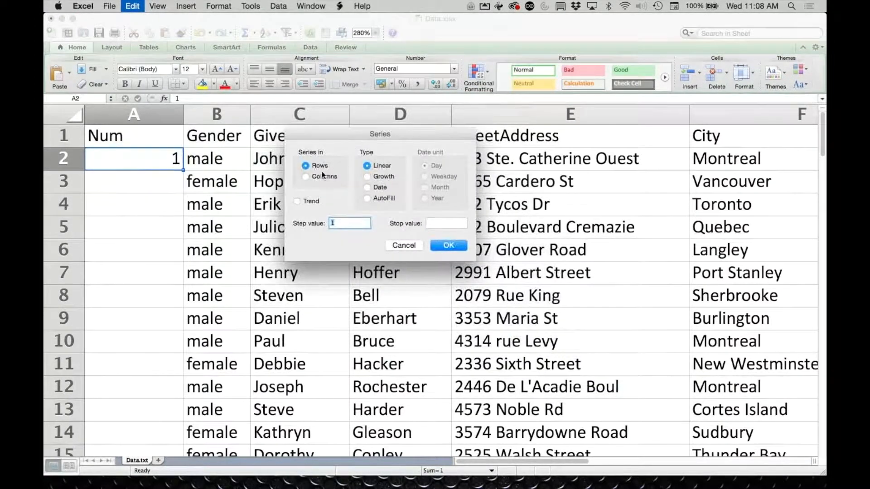
left_click(306, 176)
left_click(442, 222)
type("99")
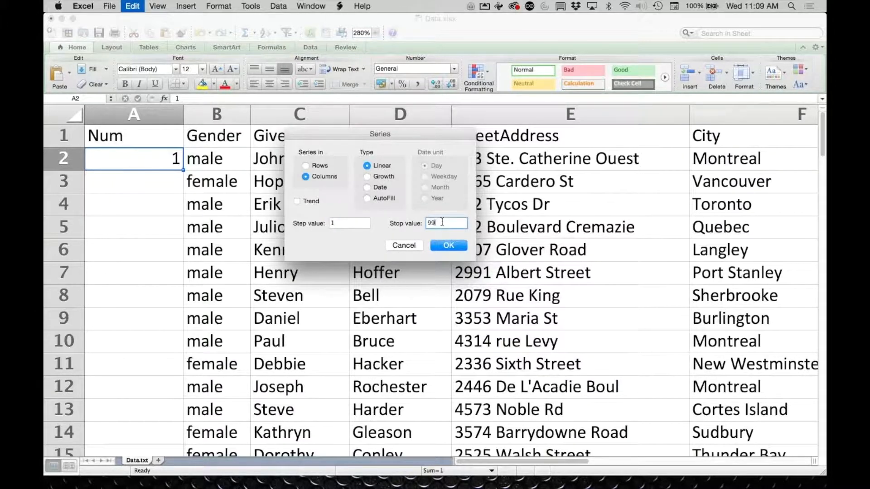
left_click(450, 244)
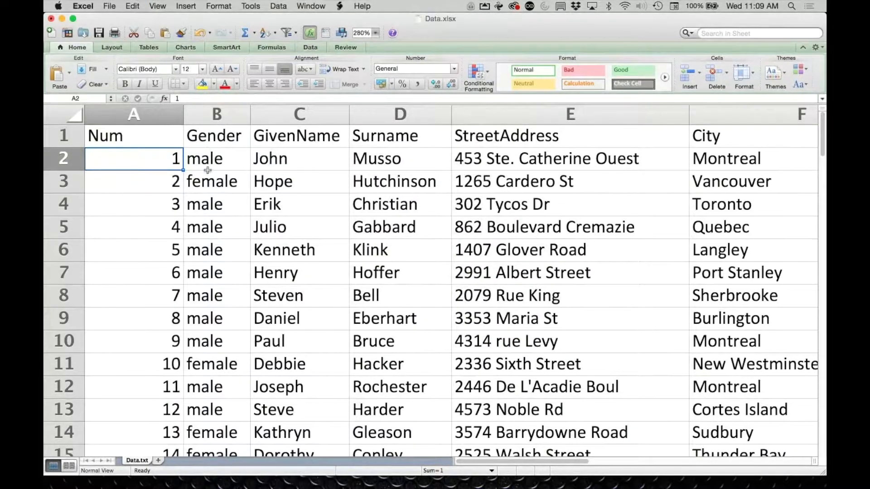
Review the sequential numbering down the Num column and return to the top of the sheet.
scroll(162, 207, "down", 15)
scroll(162, 206, "up", 15)
scroll(152, 275, "down", 5)
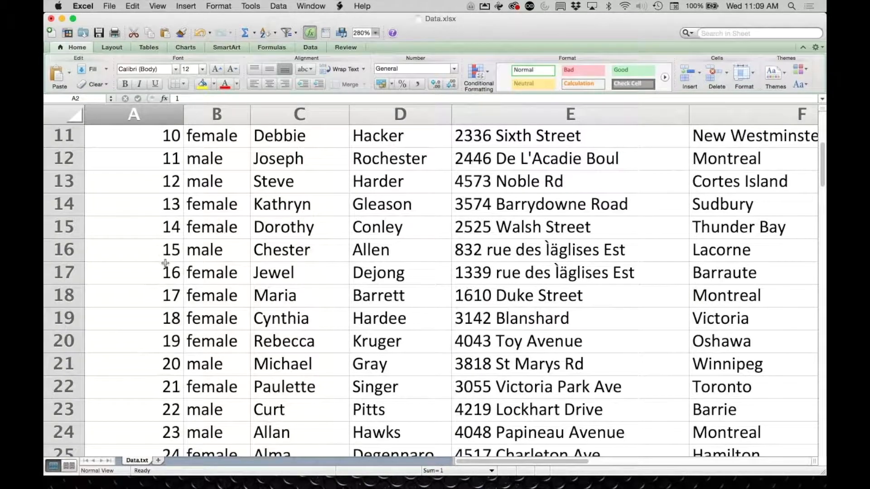
scroll(166, 263, "up", 3)
scroll(165, 264, "up", 2)
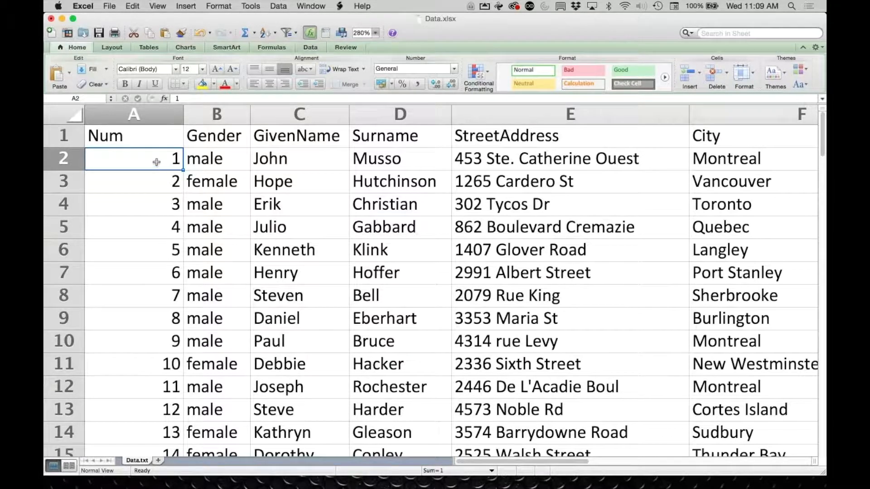
Apply the custom number format 0000# to column A and check the leading zeroes down the column.
left_click(153, 114)
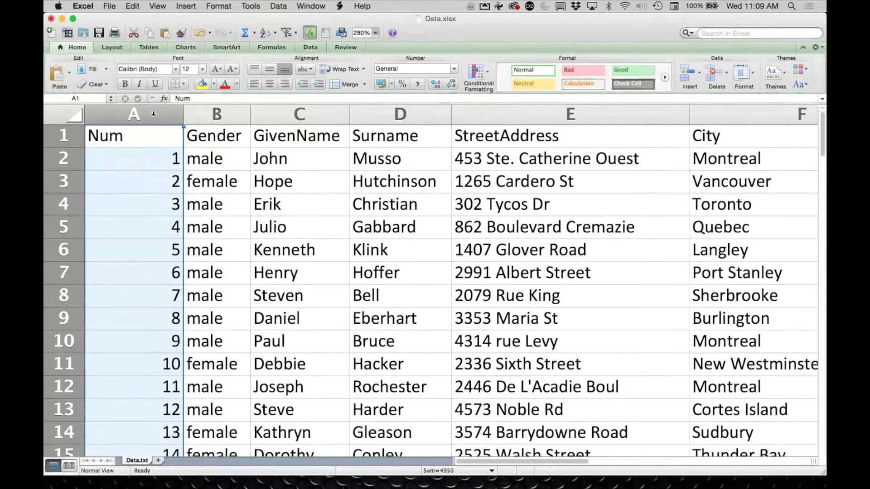
right_click(153, 114)
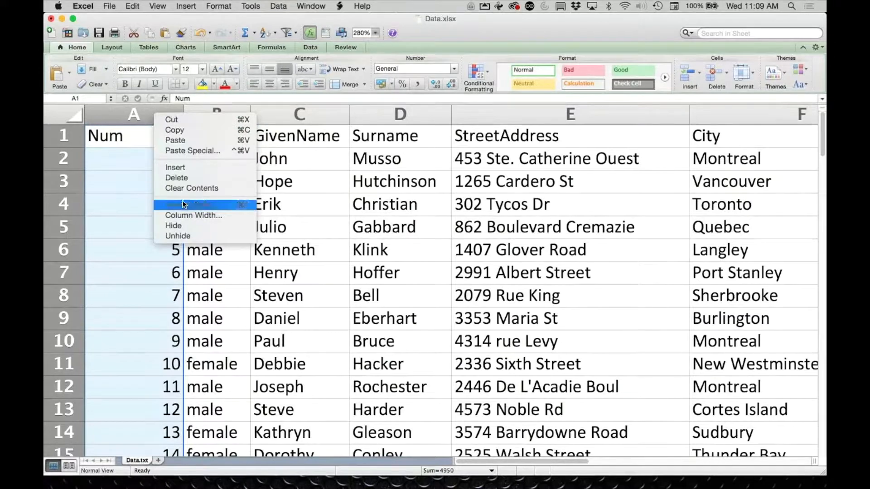
left_click(183, 205)
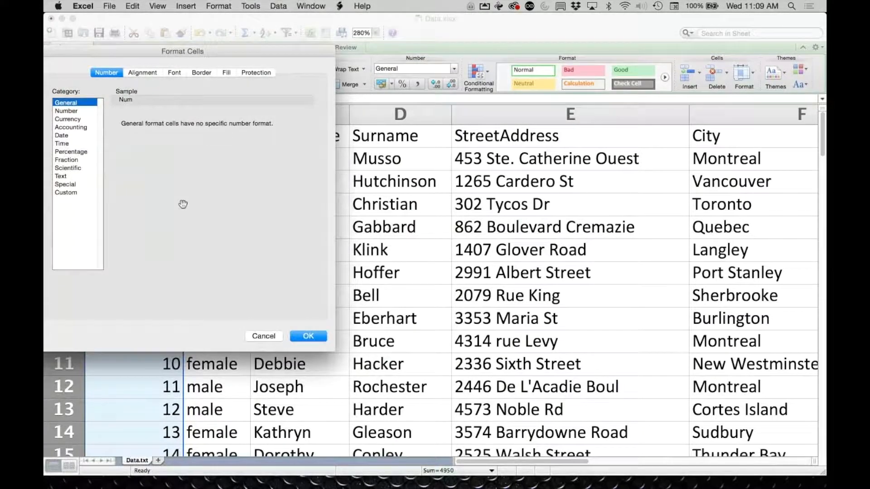
left_click(67, 193)
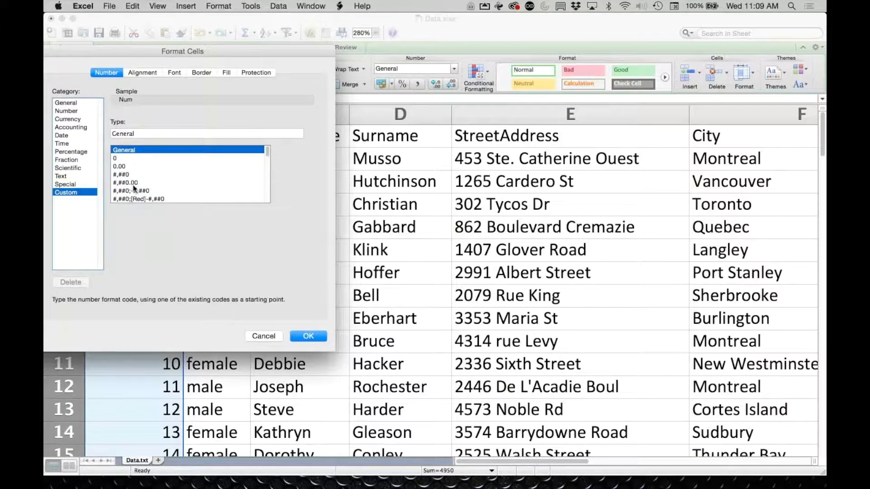
left_click(140, 133)
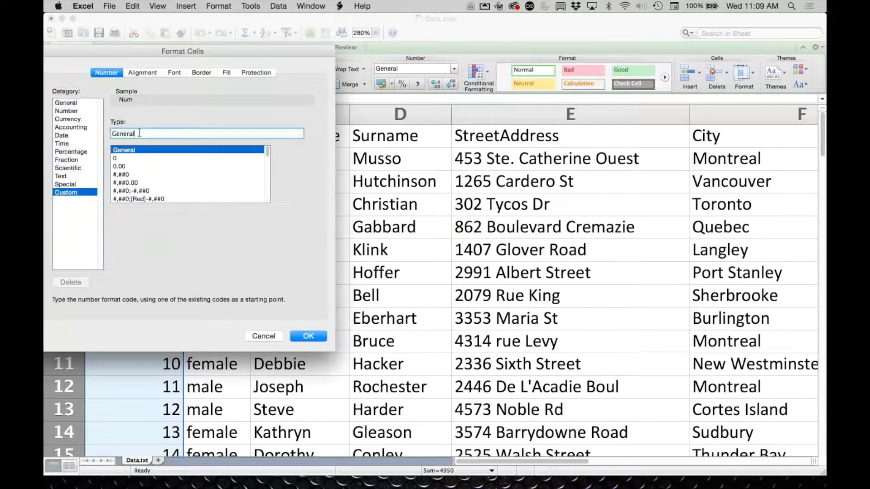
key("BackSpace")
key("BackSpace")
key("BackSpace")
key("BackSpace")
key("BackSpace")
key("BackSpace")
key("BackSpace")
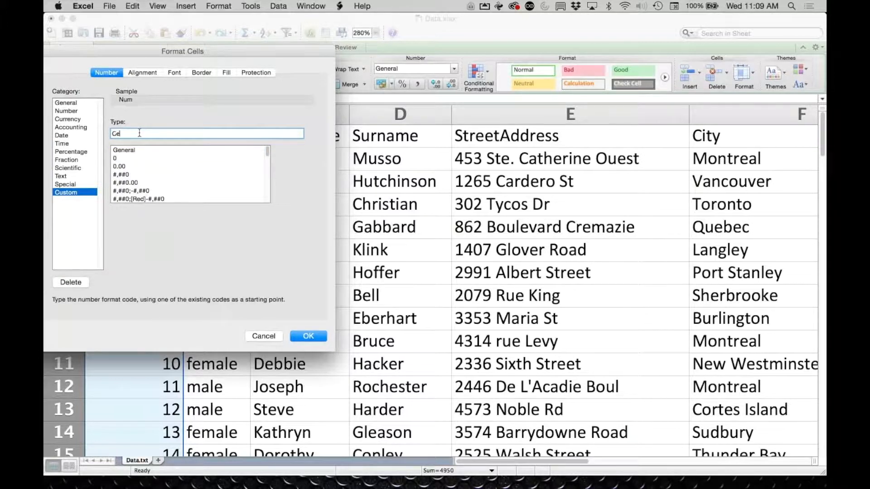
type("0000#")
left_click(309, 335)
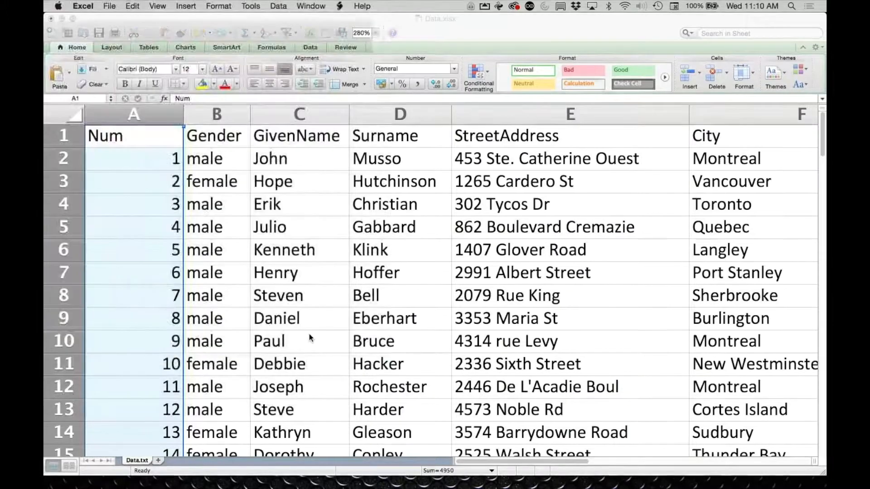
scroll(168, 169, "down", 8)
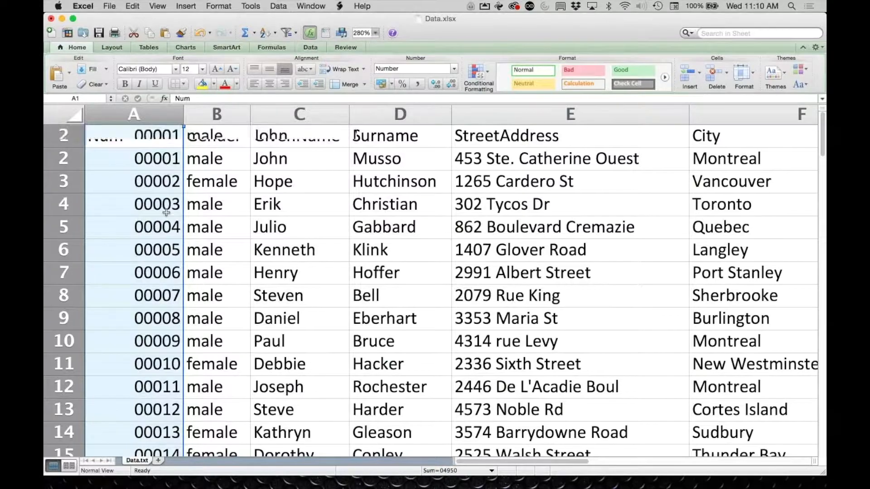
scroll(166, 212, "down", 1)
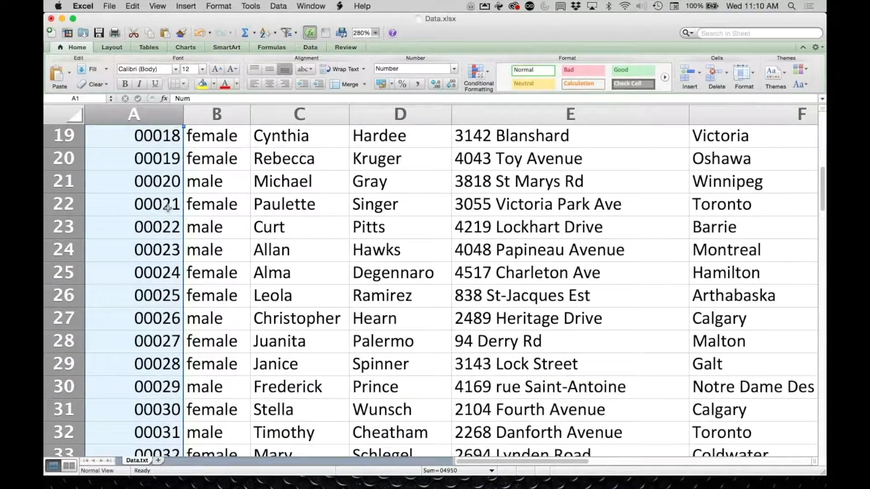
scroll(167, 206, "up", 9)
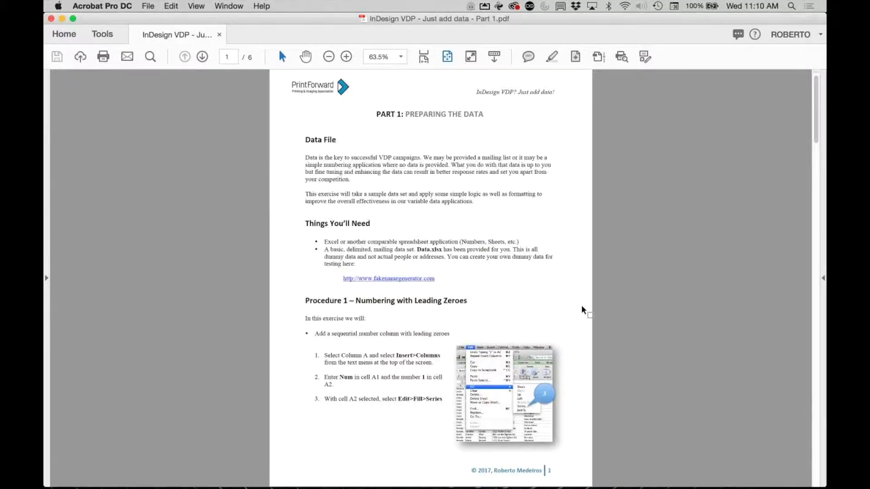
Read on to Procedure 2, Adding Image Reference Based on Rule, in the PDF handout and switch back to Data.xlsx in Excel.
scroll(698, 355, "down", 3)
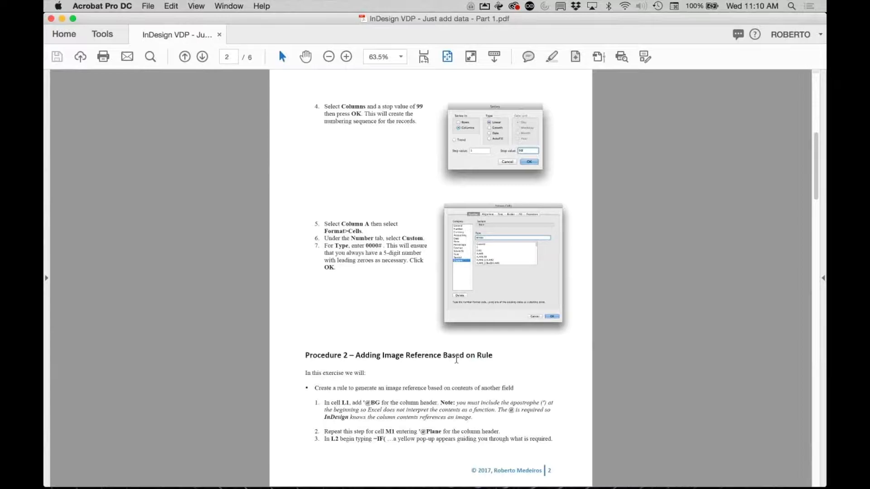
key("ctrl+Left")
key("ctrl+Left")
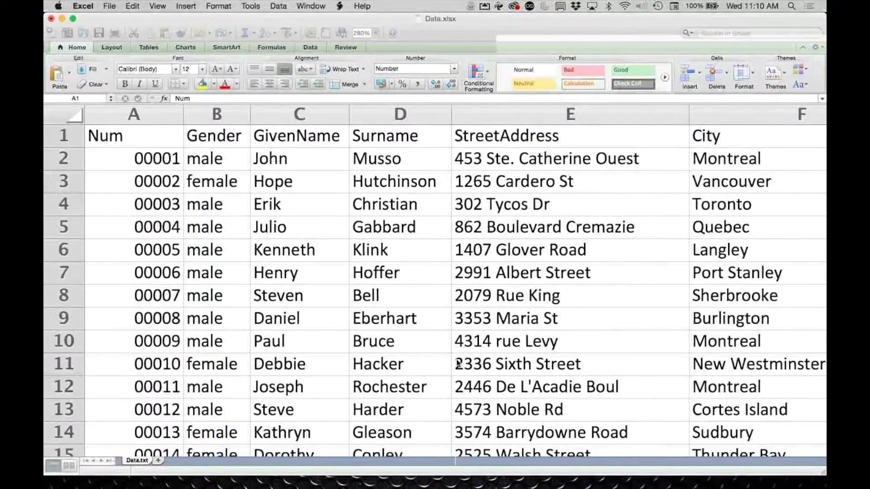
scroll(582, 323, "right", 5)
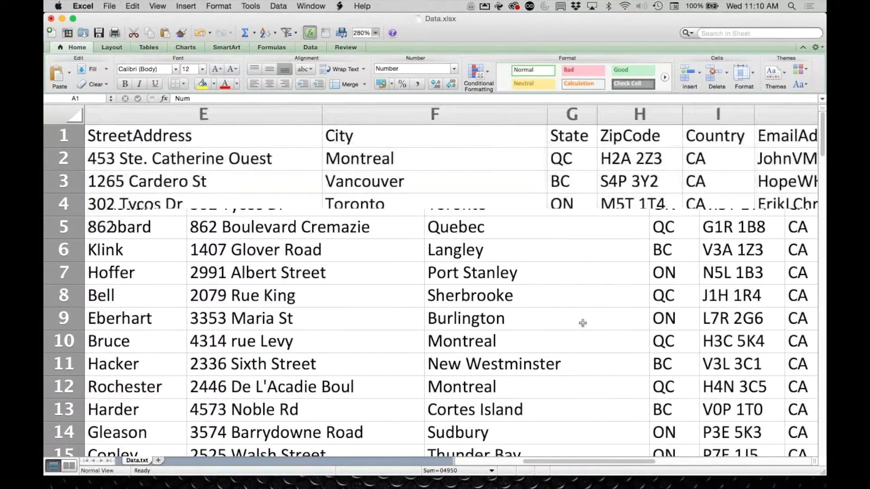
scroll(583, 322, "right", 3)
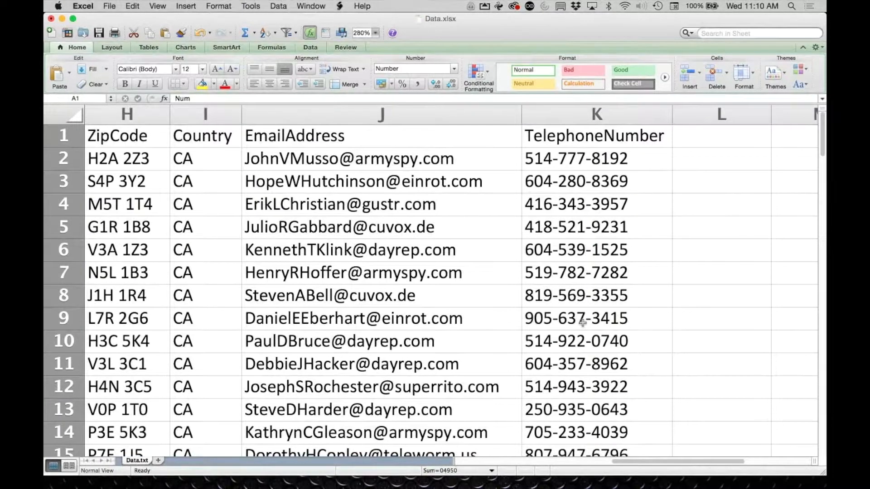
scroll(582, 322, "right", 2)
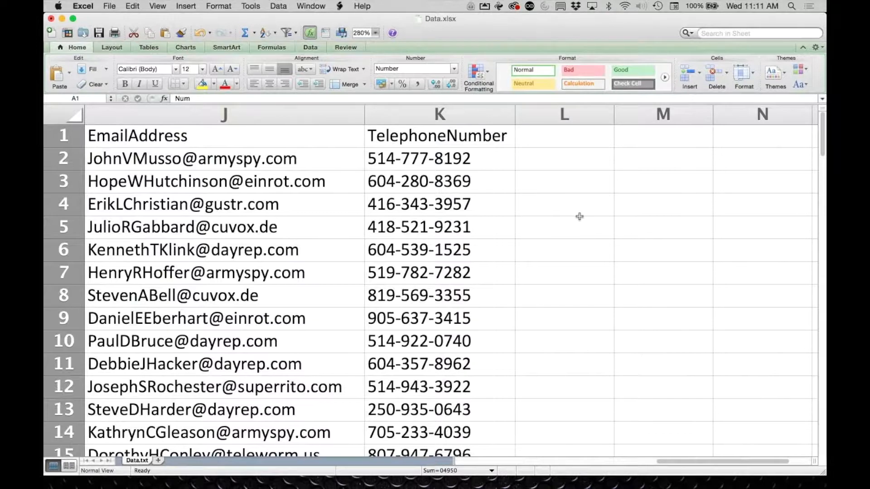
left_click(573, 136)
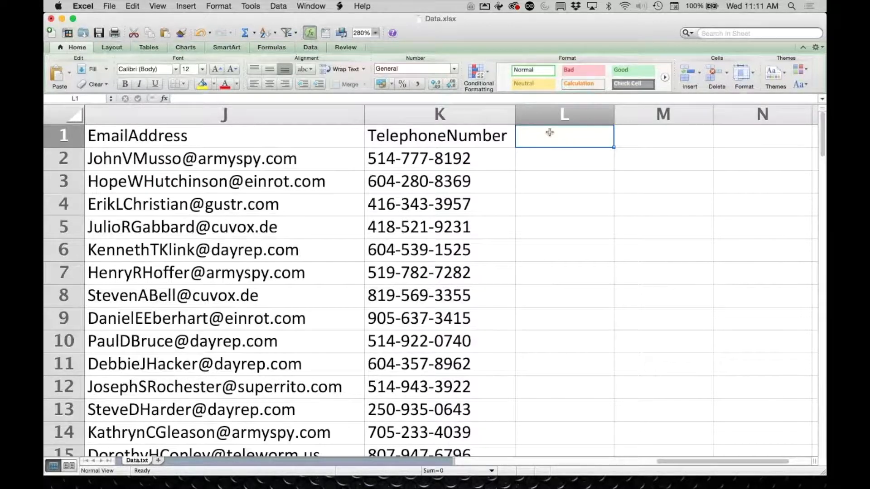
type("@")
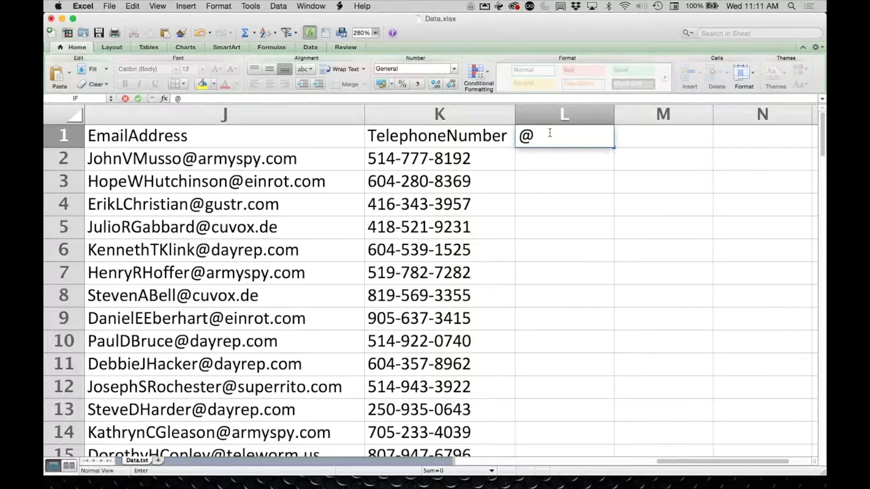
type("BG")
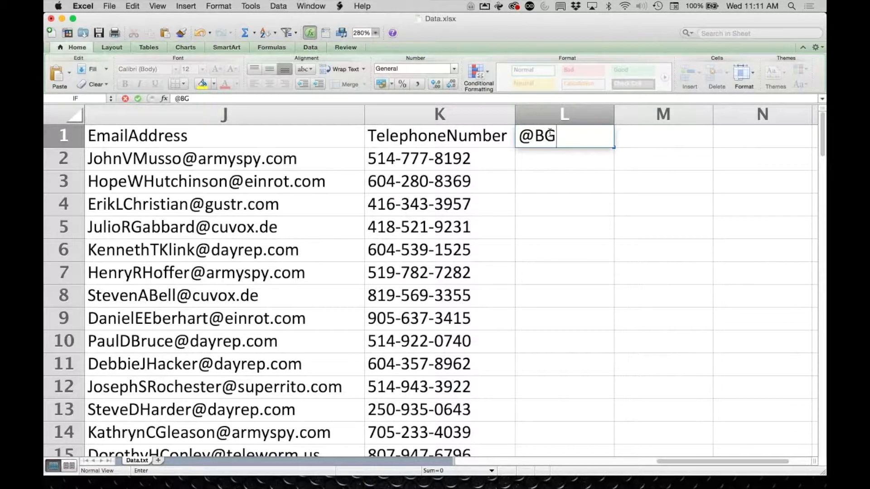
key("Return")
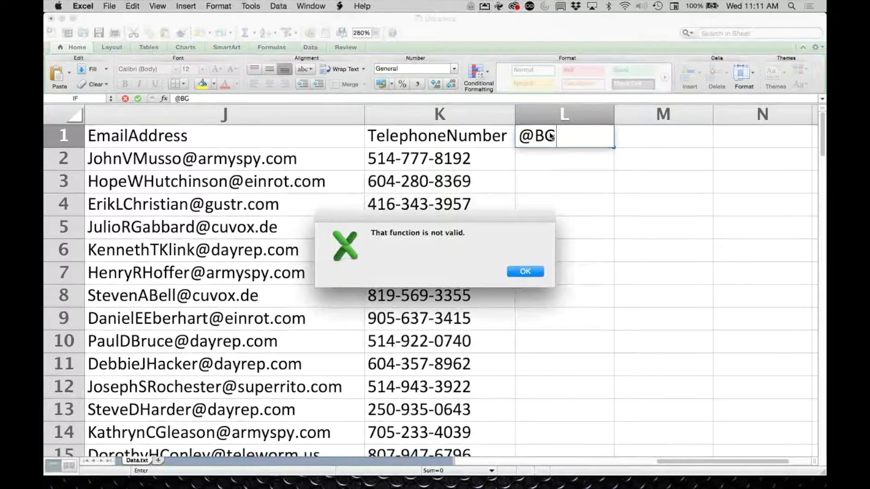
left_click(524, 271)
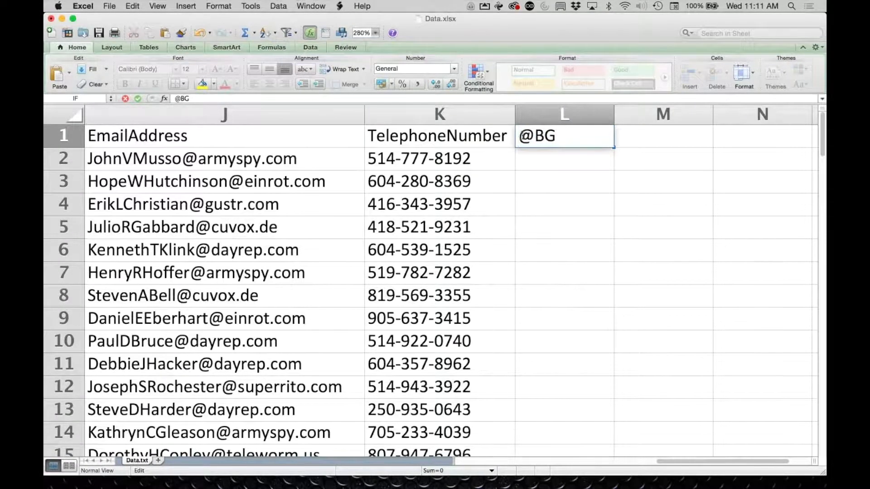
left_click(521, 137)
type("'")
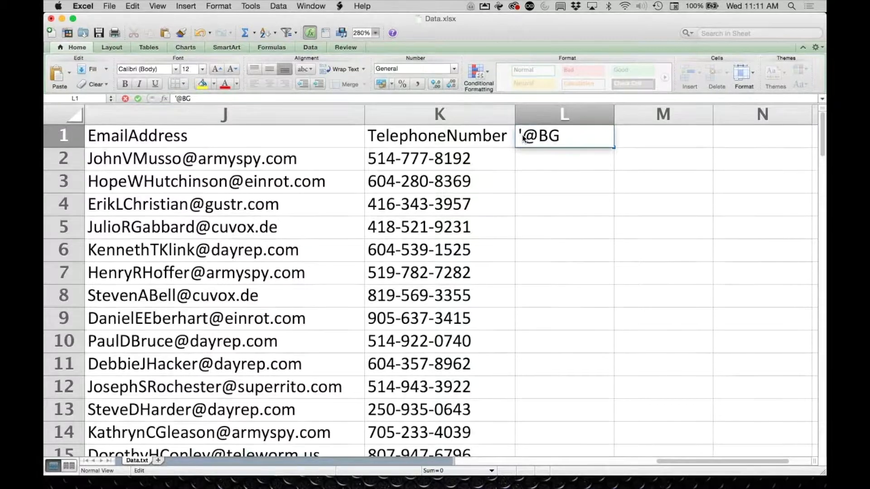
key("Return")
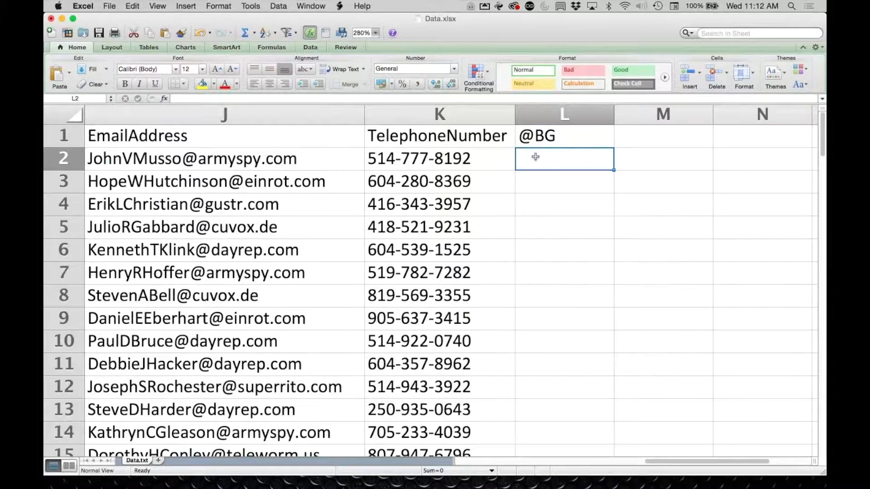
Begin an IF formula in cell L2 using the suggested IF function.
type("=")
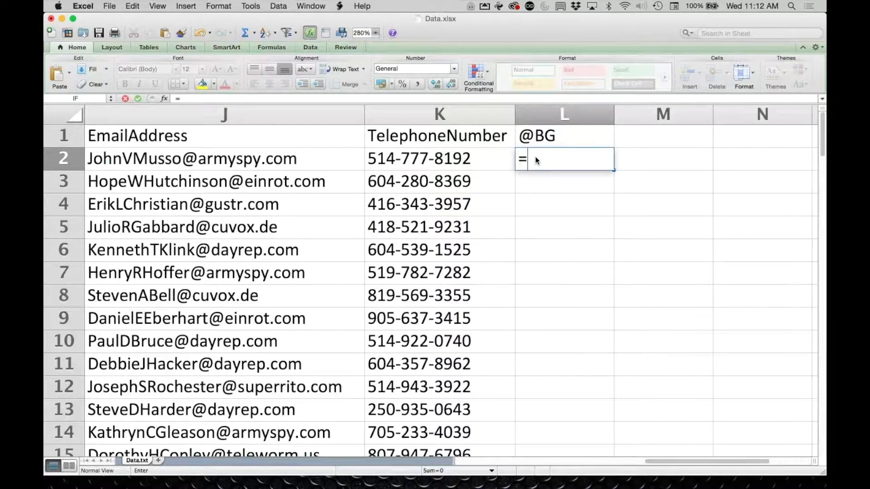
type("IF")
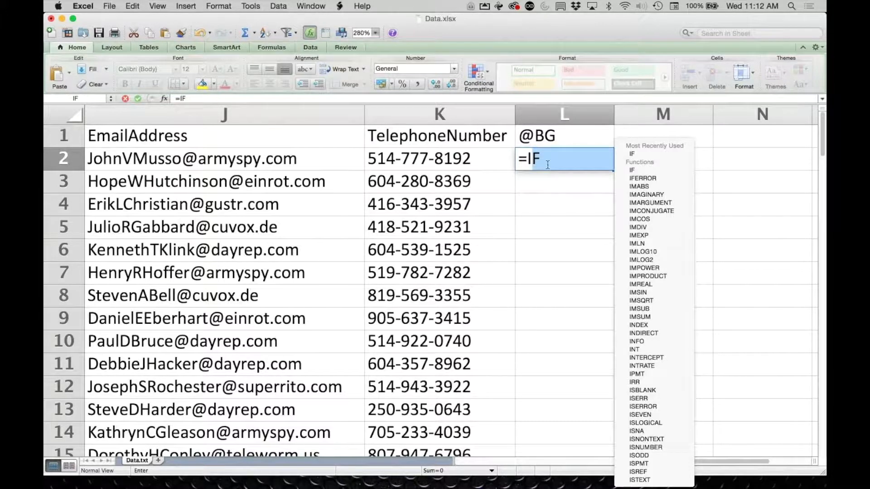
double_click(635, 158)
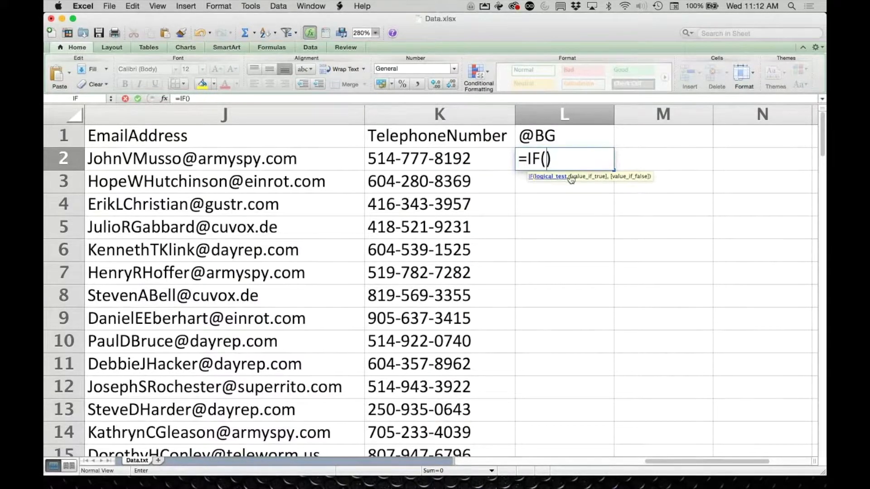
left_click_drag(553, 171, 548, 165)
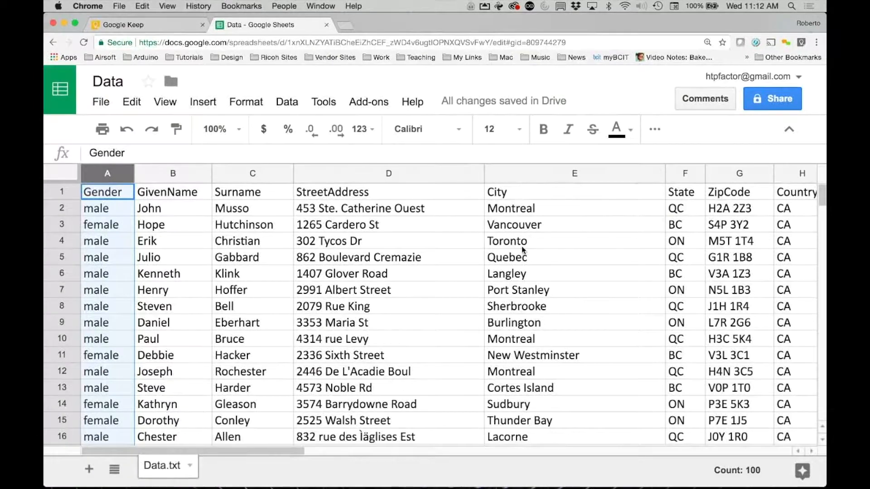
In the Google Sheets copy of Data, begin an IF formula in cell K2 using the suggested IF function.
scroll(521, 250, "right", 4)
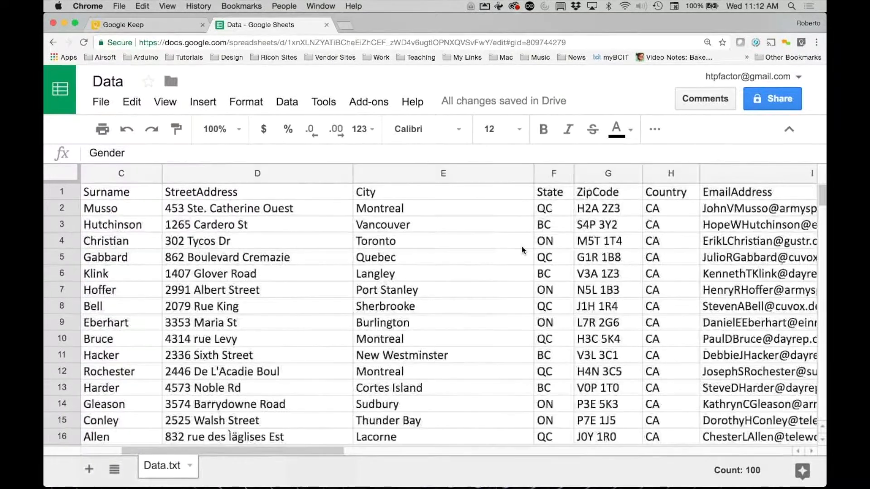
scroll(521, 247, "right", 6)
scroll(392, 215, "left", 3)
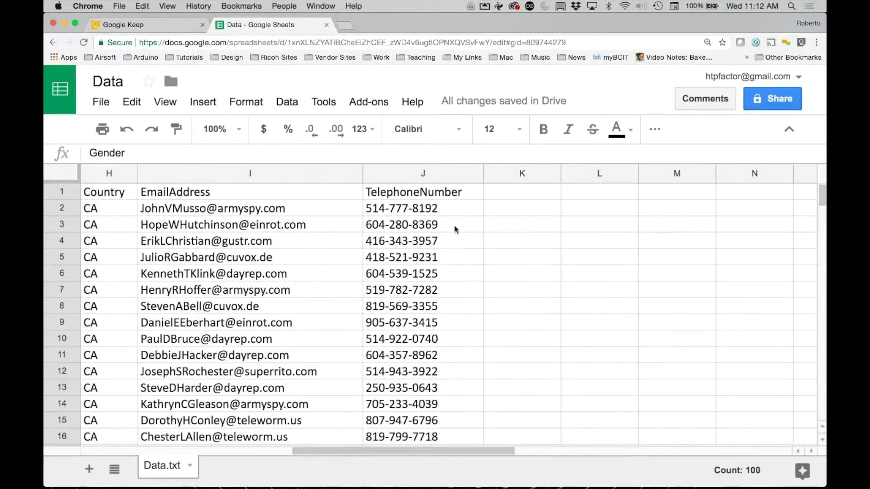
left_click(487, 209)
type("=")
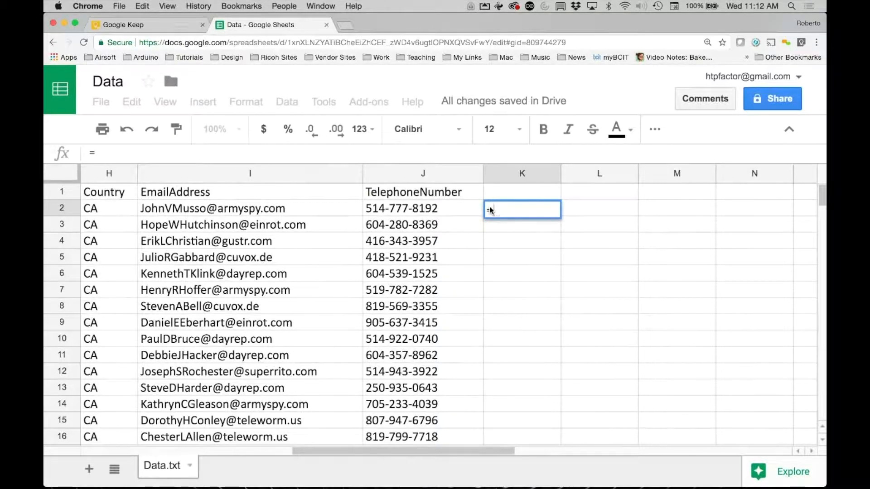
type("IF")
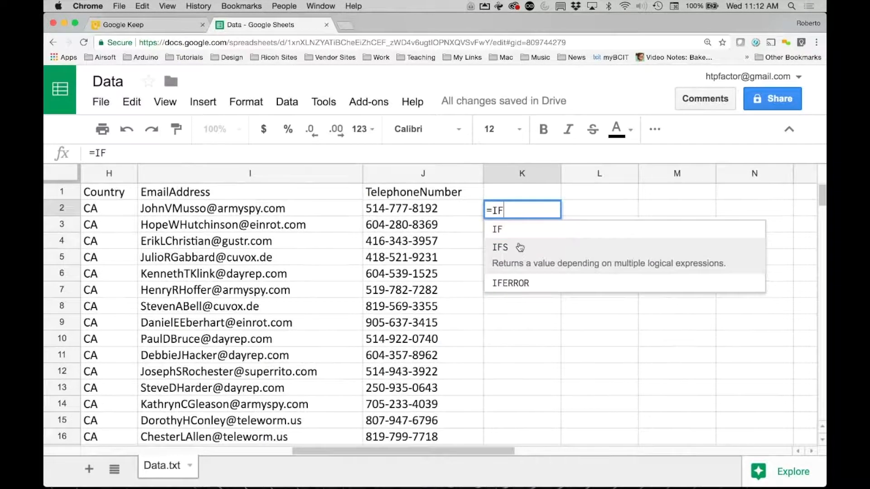
left_click(513, 234)
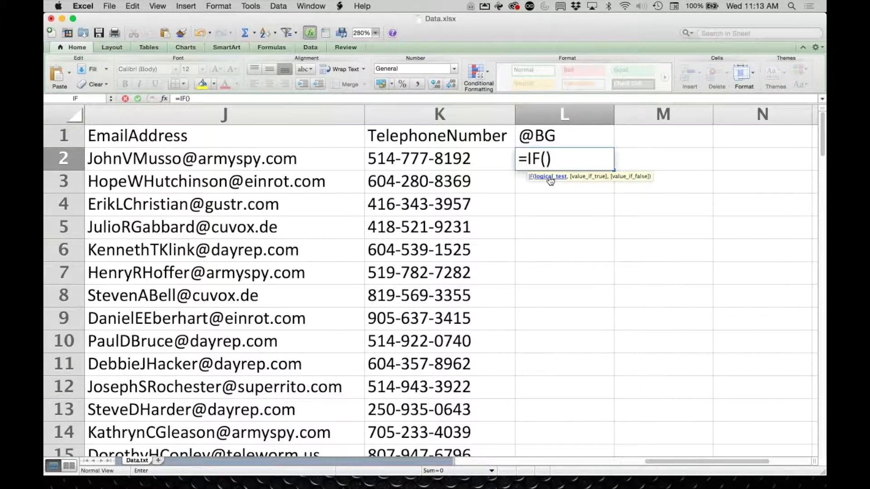
Set the logical test of the IF formula in cell L2 to B2="male", referencing the Gender column.
left_click(491, 160)
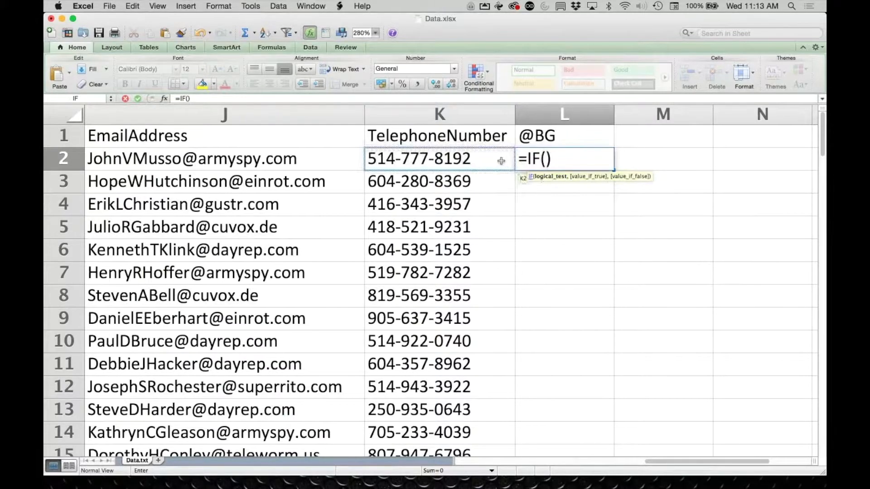
scroll(491, 161, "left", 10)
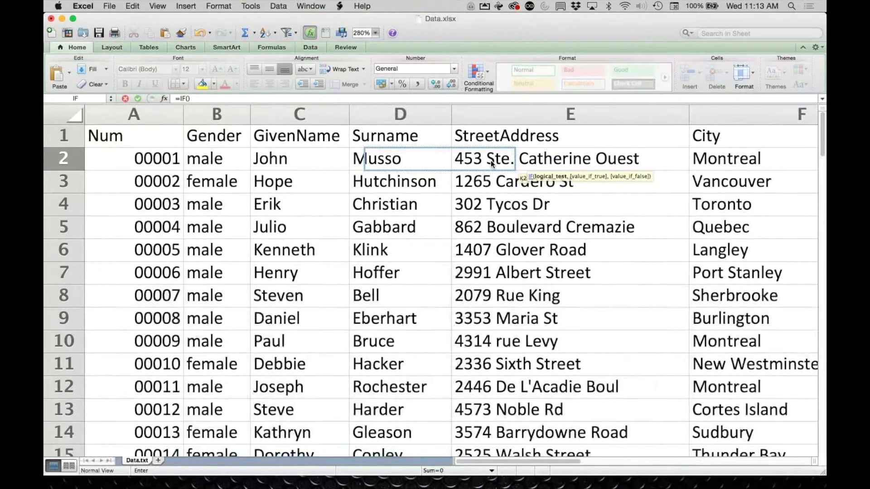
left_click(212, 158)
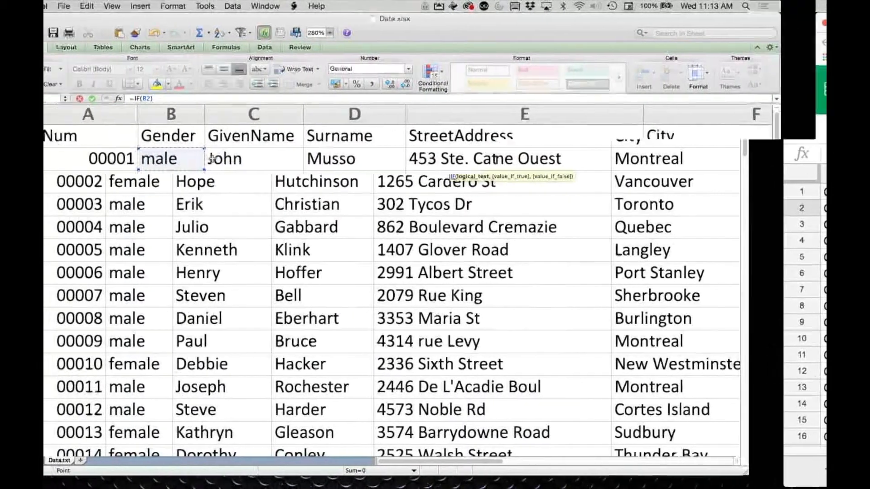
scroll(212, 159, "right", 10)
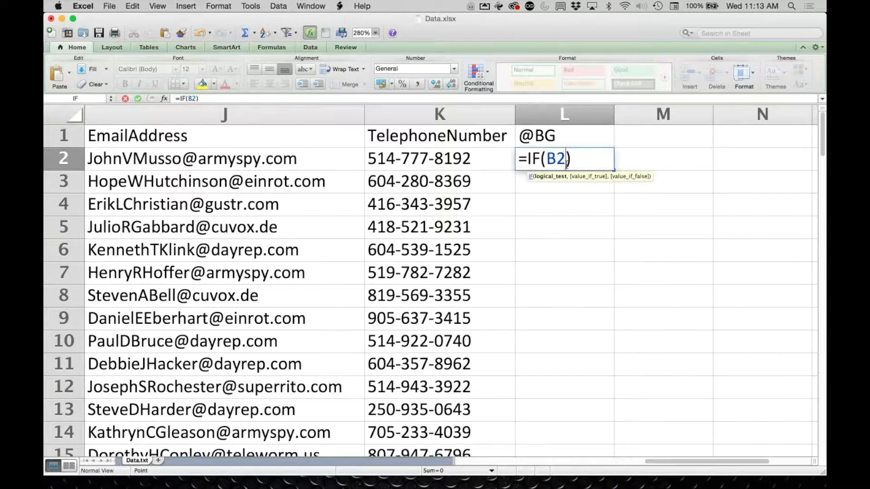
type("+")
key("BackSpace")
type("=\"male")
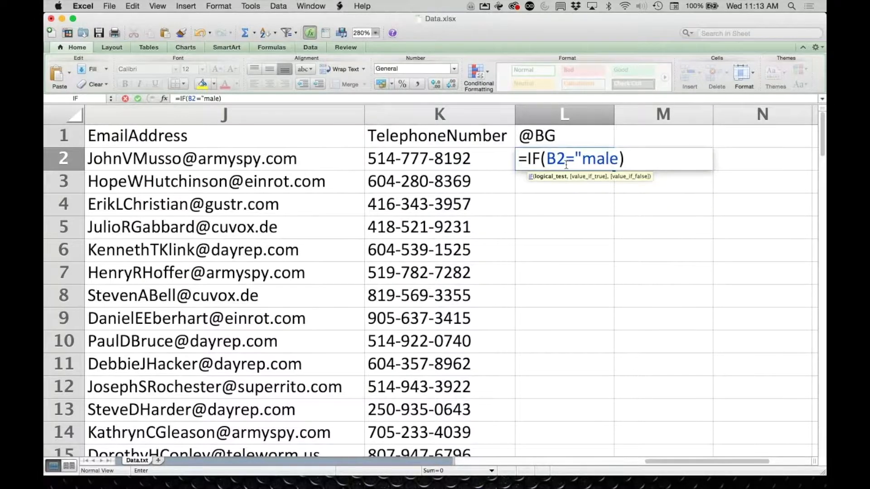
type("\"")
type(",")
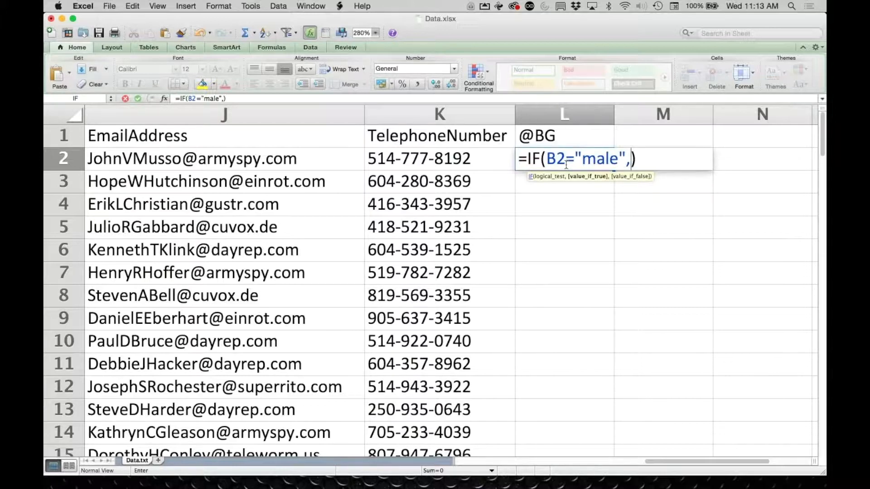
Complete the L2 IF formula with "Day.tif" as the true value and "Dusk.tif" as the false value.
type("\"Day.")
type("tif")
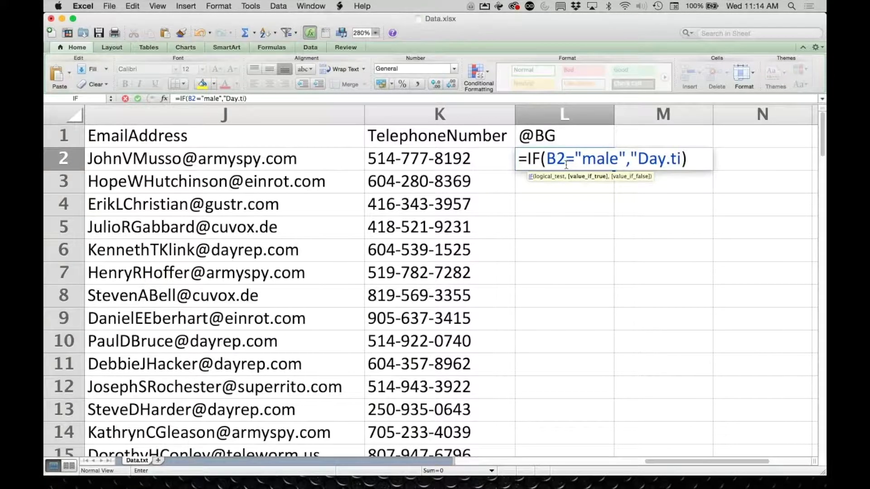
type("\"")
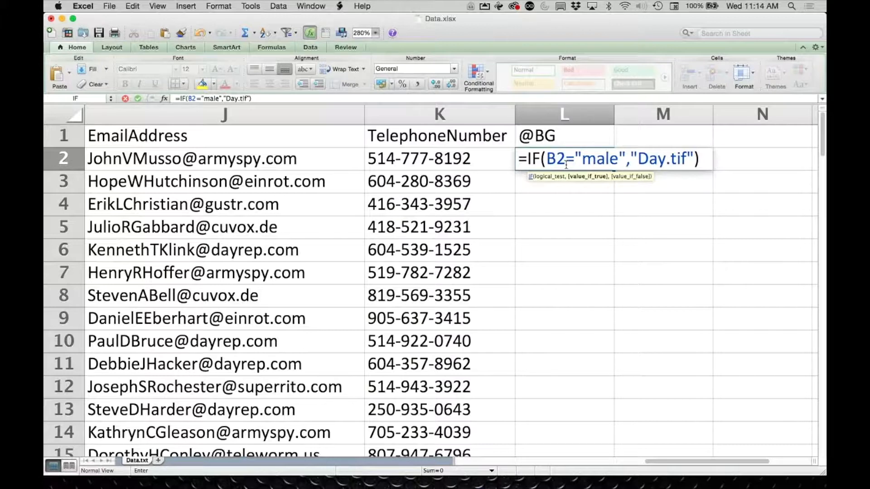
type(",")
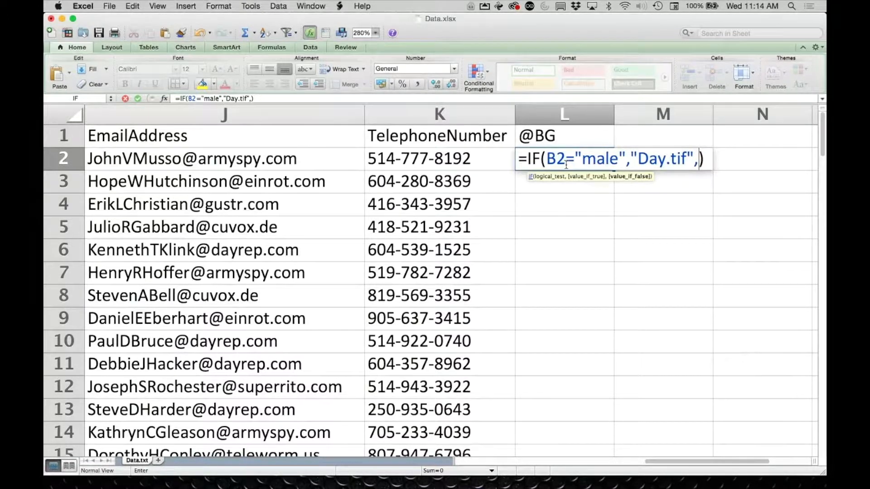
type("\"Dusk")
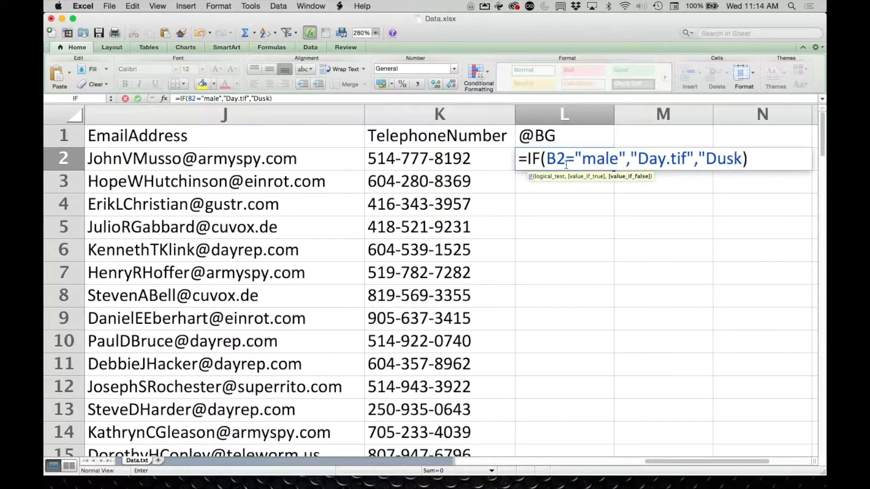
type(".tif")
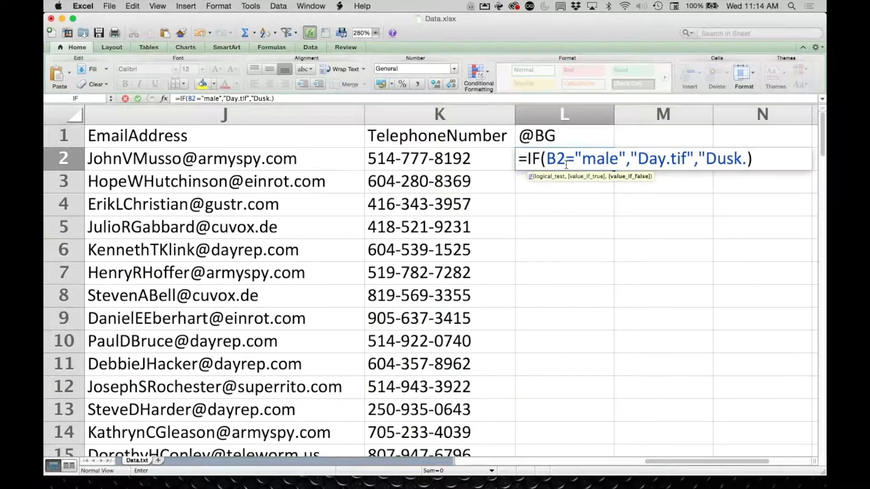
type("\"")
key("Return")
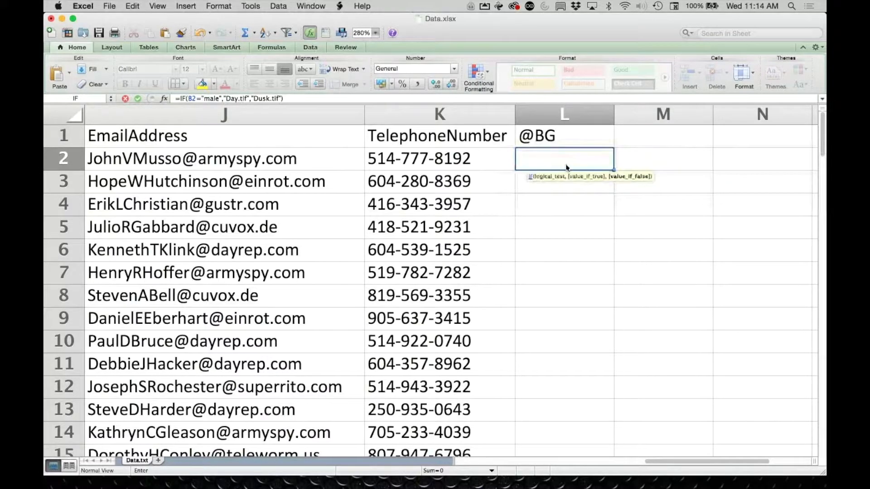
left_click(543, 162)
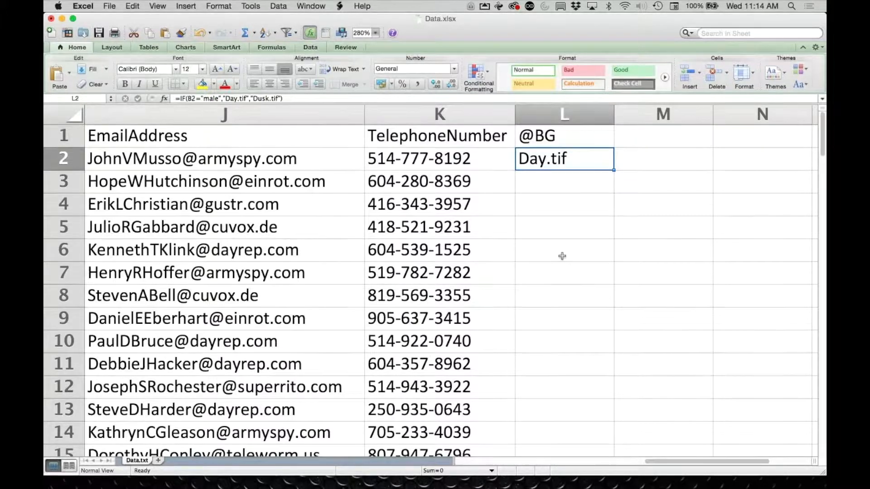
double_click(613, 170)
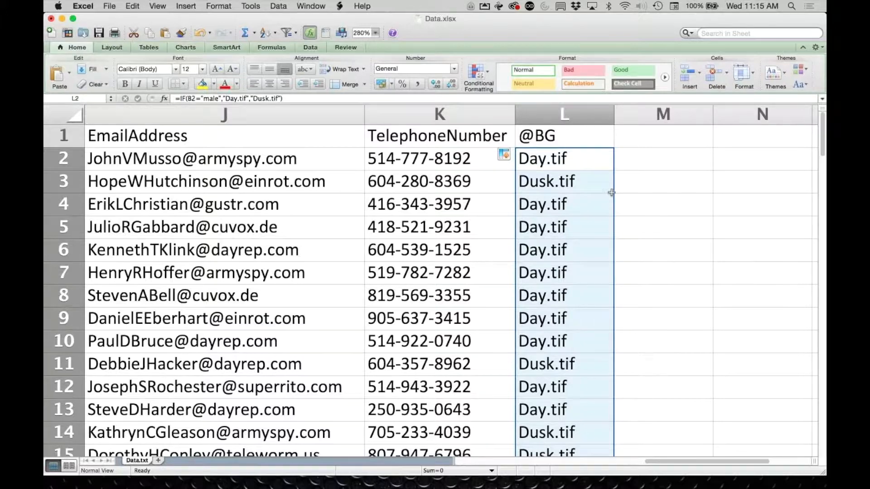
left_click(639, 138)
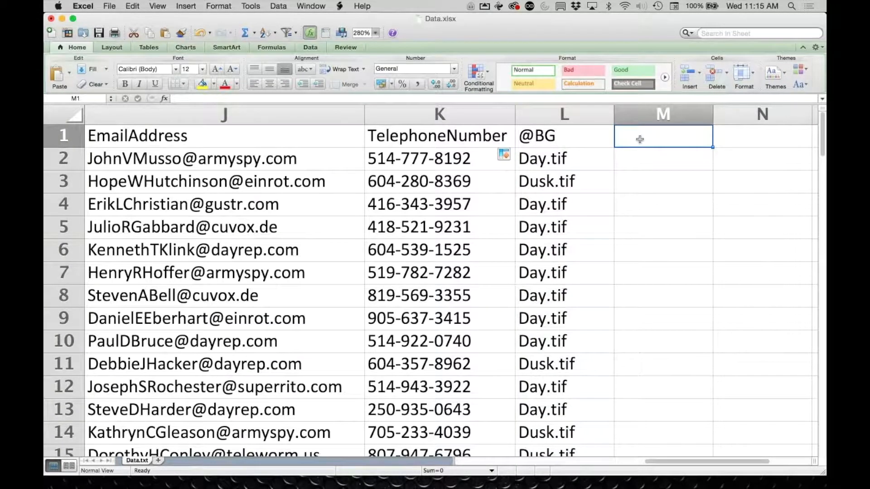
key("super+s")
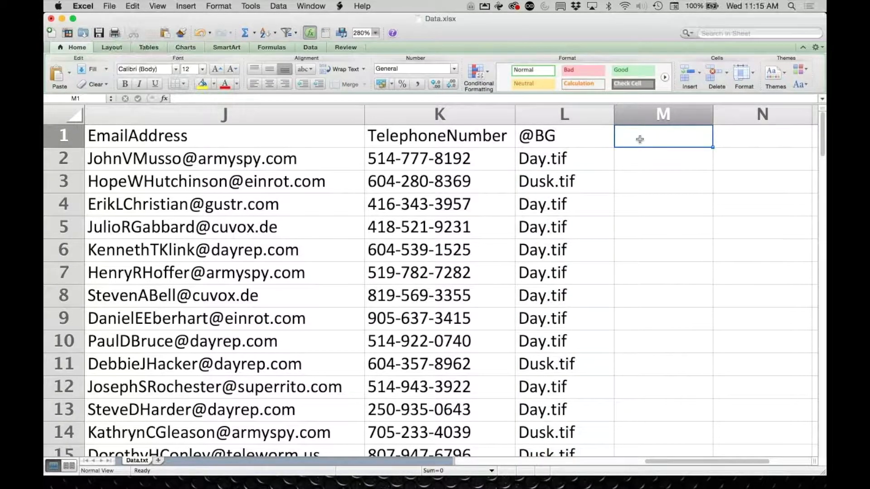
type("'@")
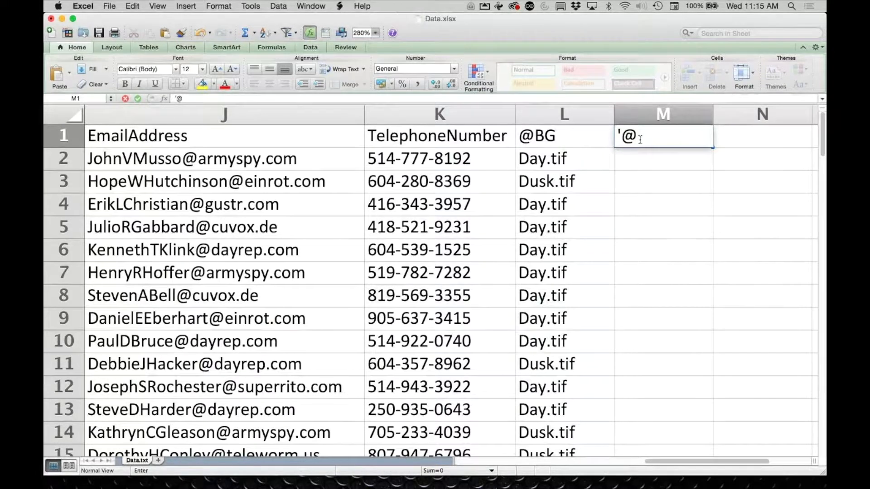
type("P")
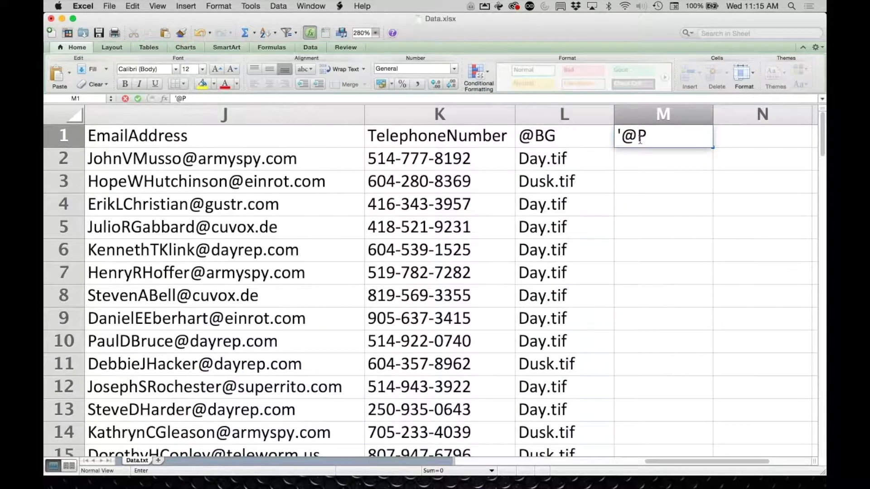
type("lane")
key("Return")
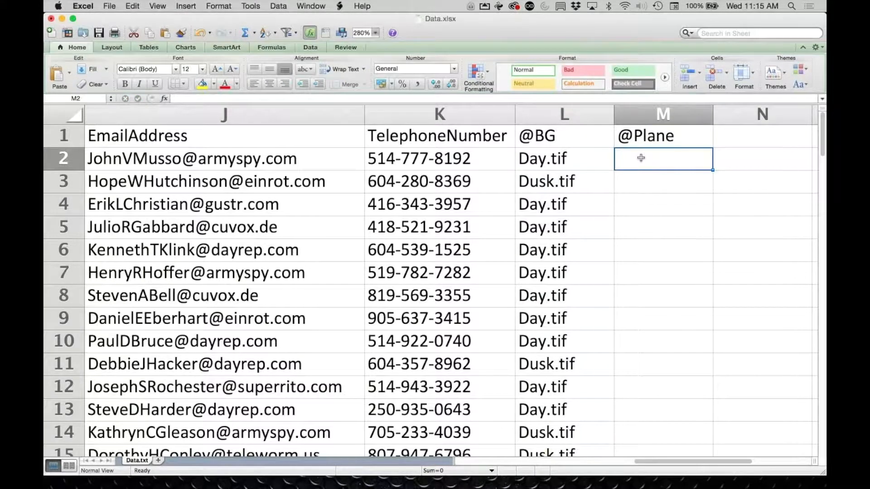
type("=")
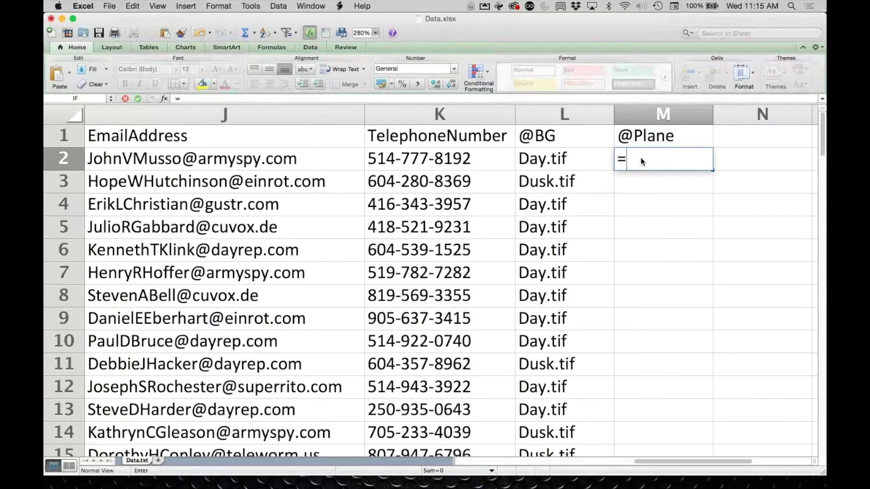
scroll(518, 162, "left", 15)
left_click(224, 157)
key("Right")
key("Right")
key("Right")
key("Right")
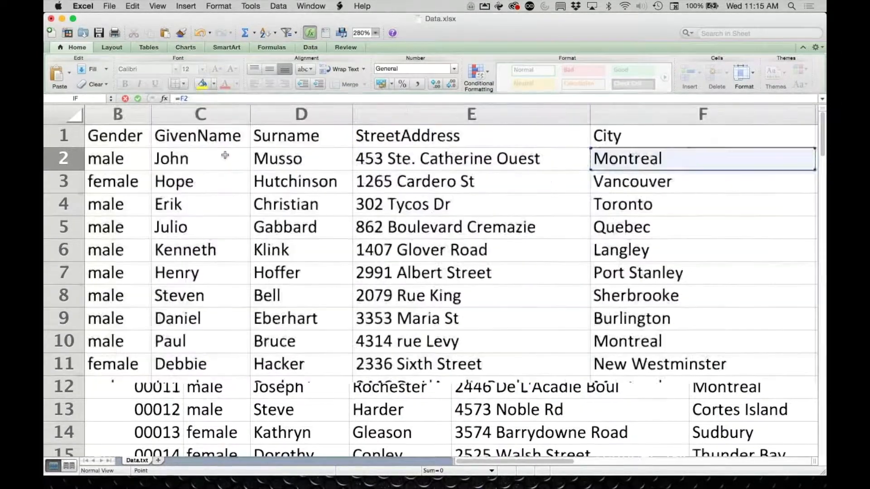
key("Left")
key("Left")
key("Left")
key("Left")
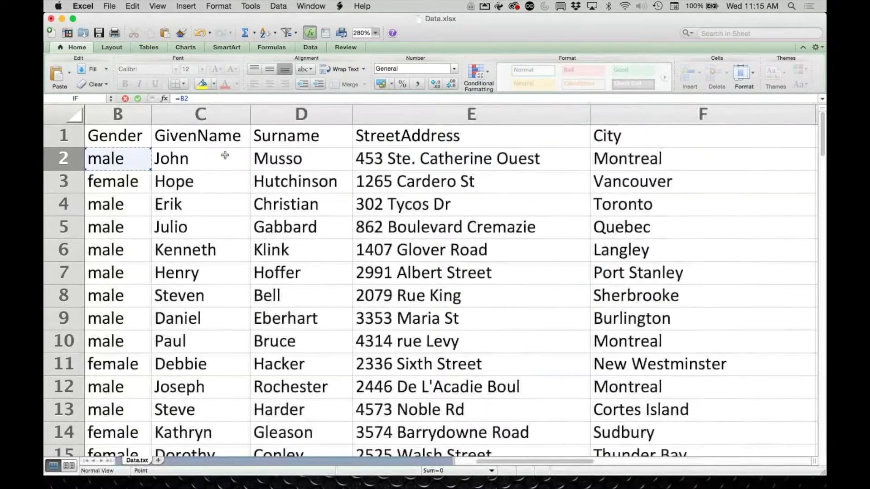
scroll(345, 193, "right", 10)
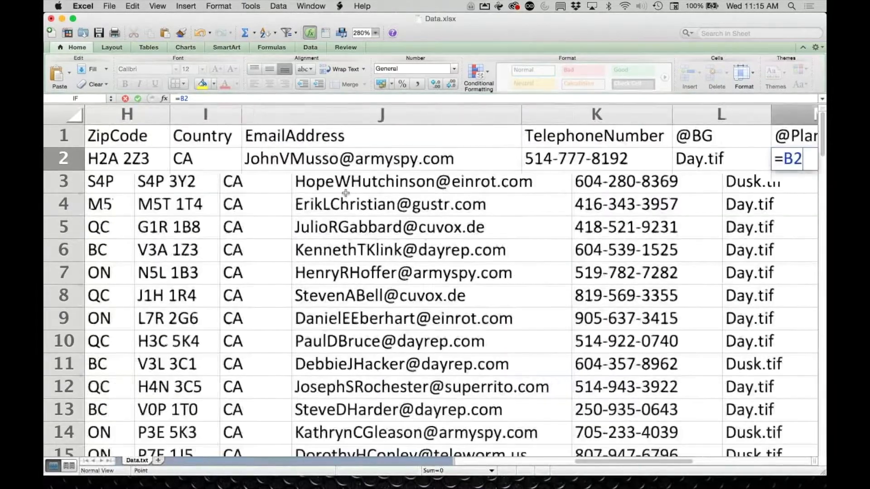
left_click(197, 158)
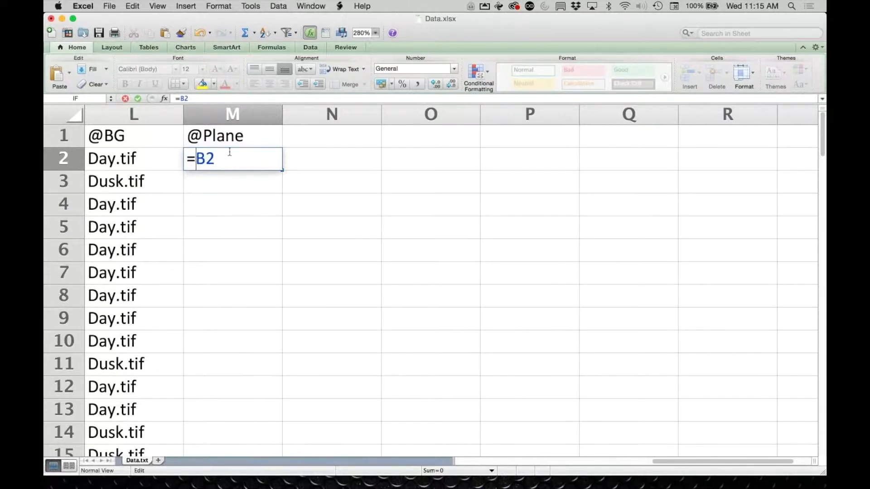
key("Right")
key("Right")
key("BackSpace")
key("BackSpace")
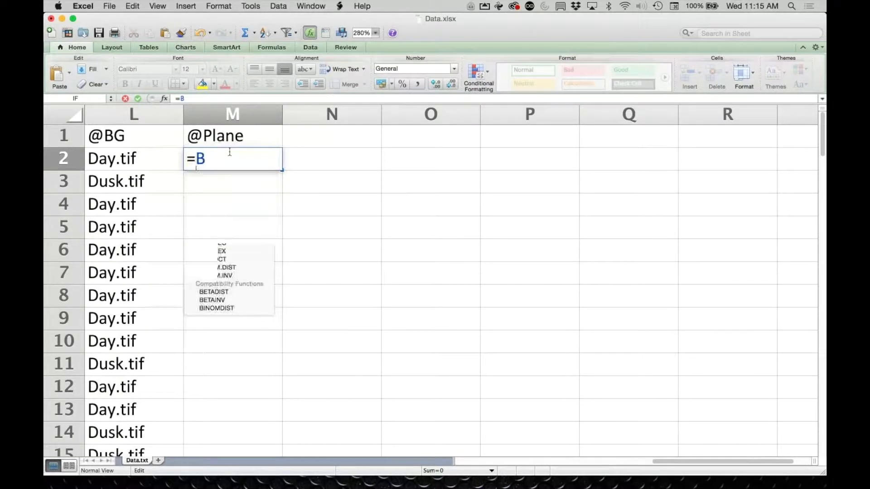
Insert the suggested IF function in the M2 formula with the logical test B2="male".
type("if")
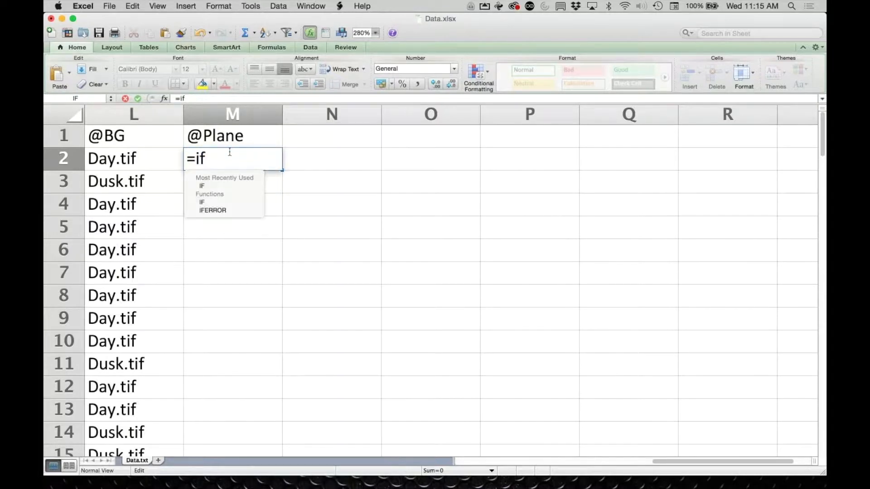
double_click(209, 184)
type("B2")
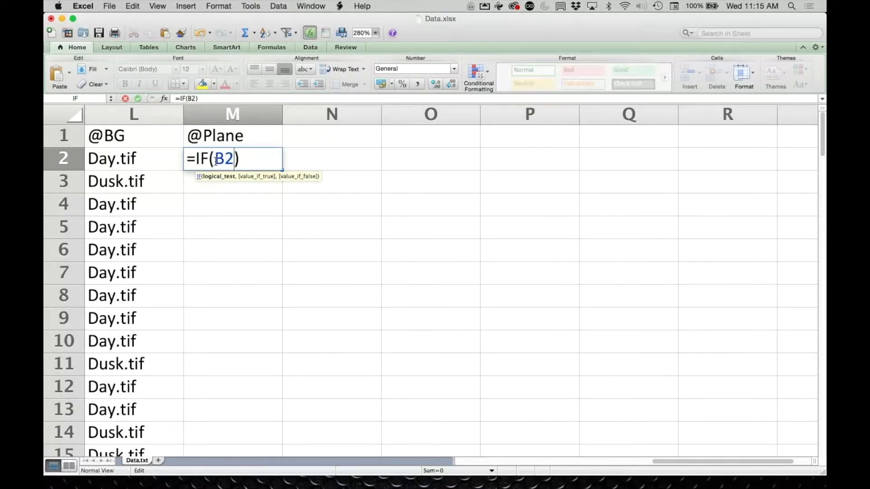
type("=\"ma")
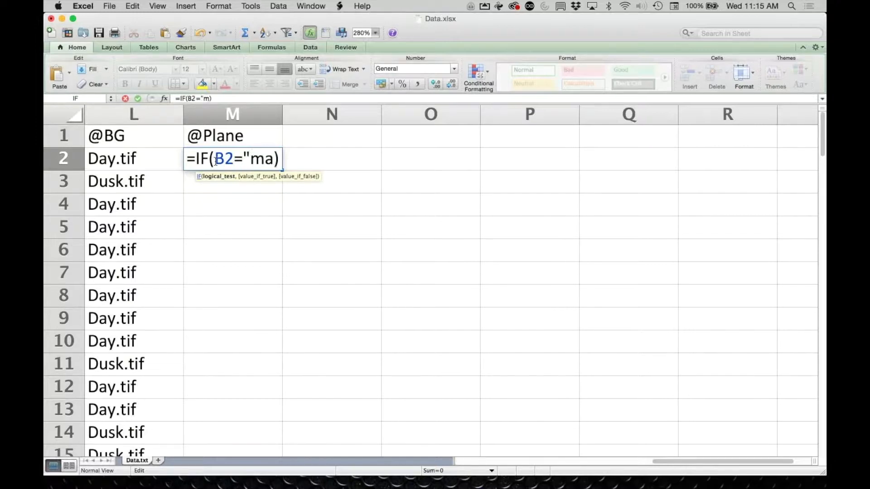
type("le\"")
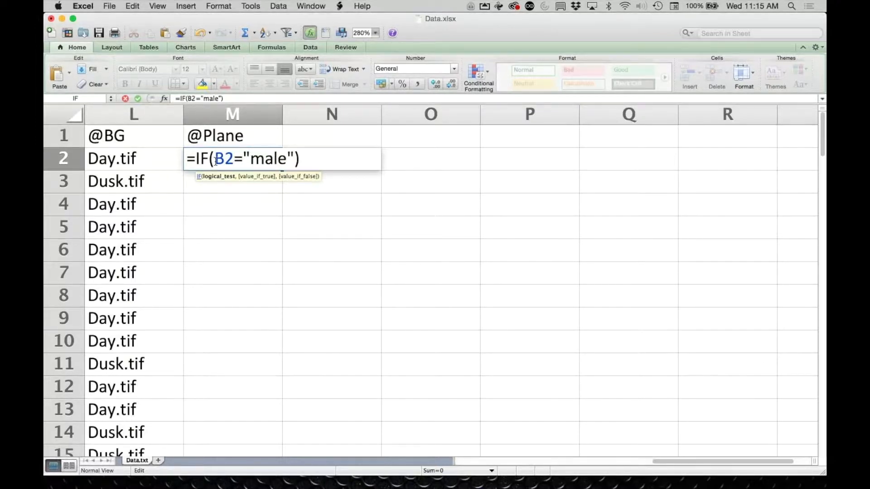
type(",")
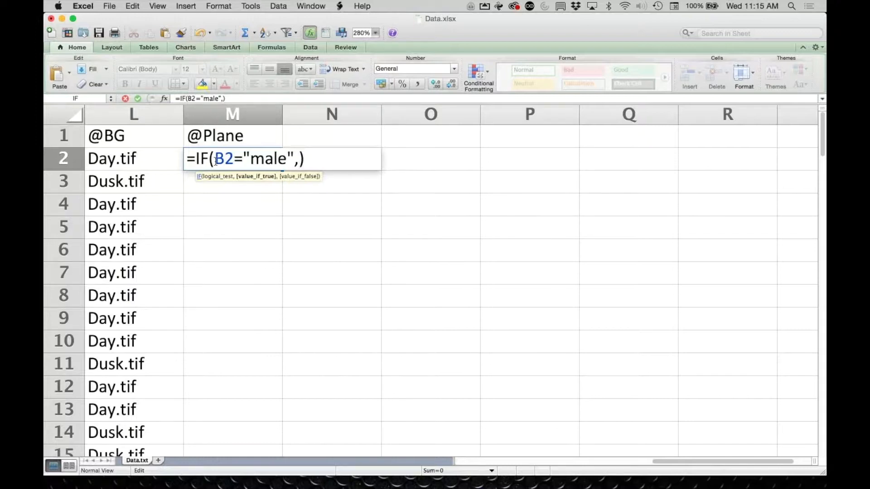
Set "plane_blue" as the value if true in the M2 IF formula.
type("\"plane")
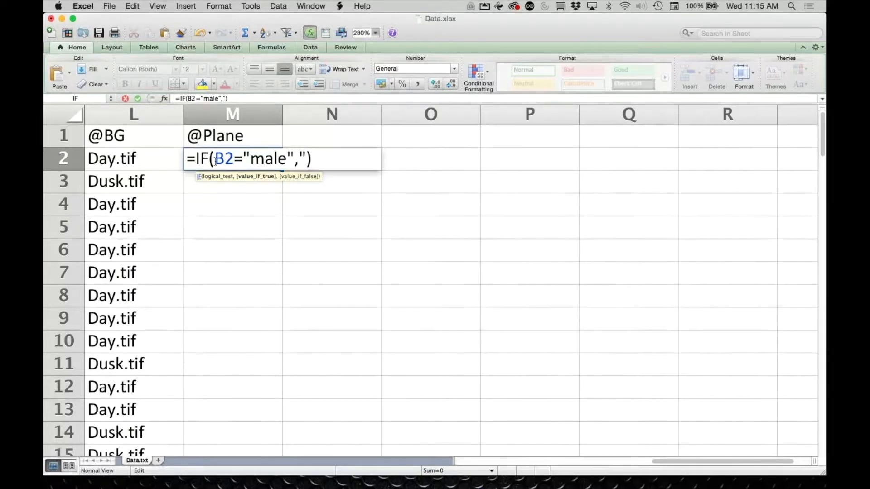
type("_b")
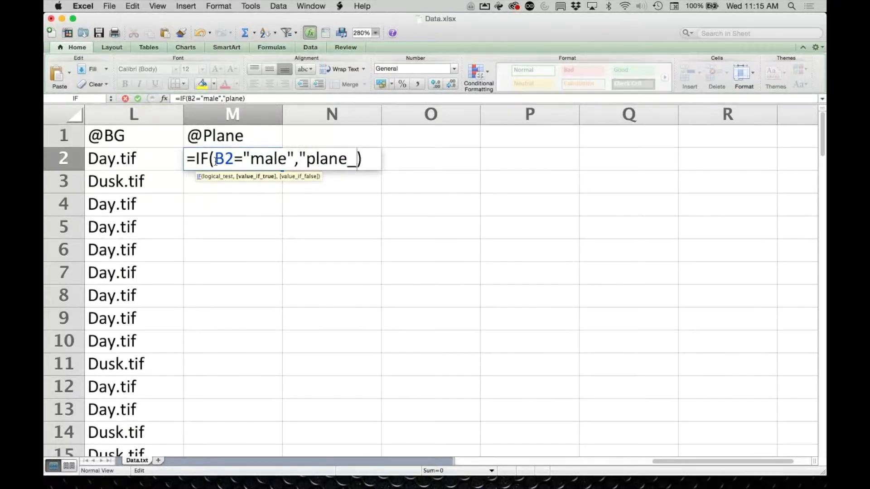
type("lue\"")
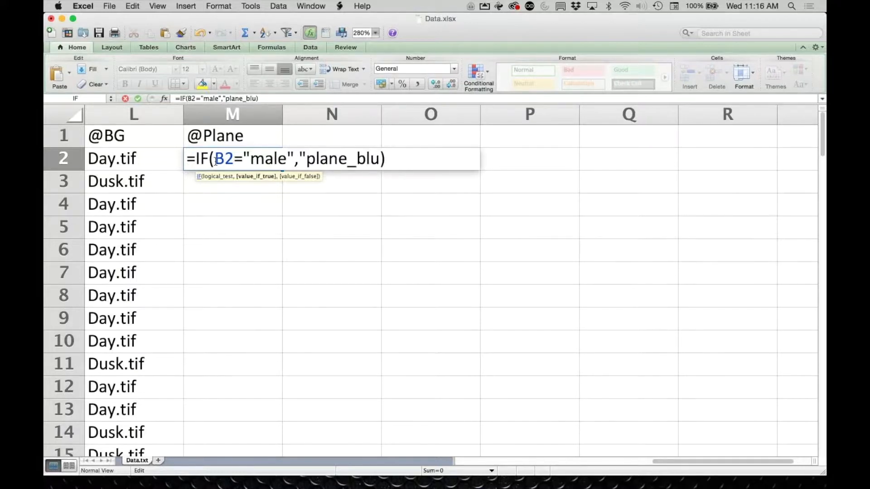
type(",")
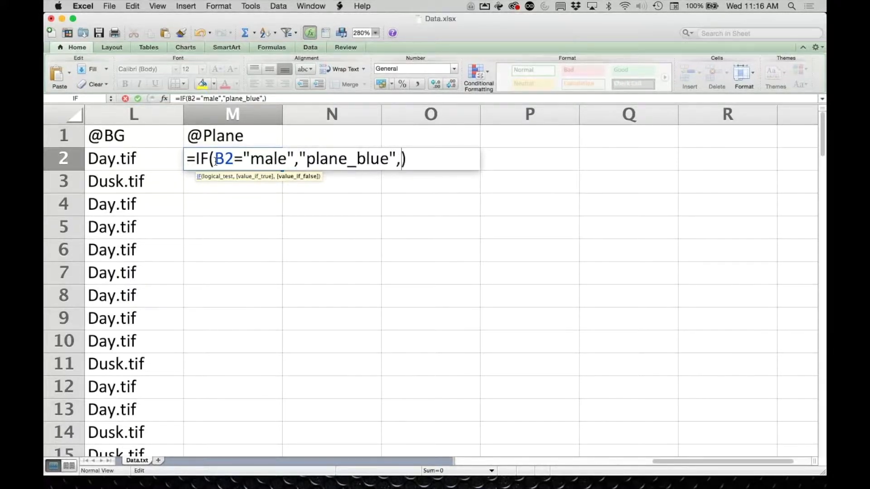
Complete the M2 IF formula with "plane_orange" as the value if false.
type("[")
key("BackSpace")
type("plane_")
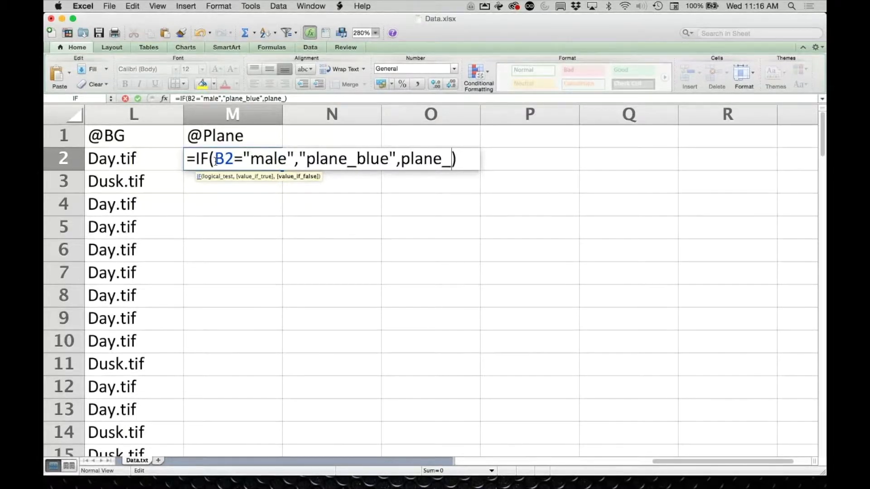
type("orange")
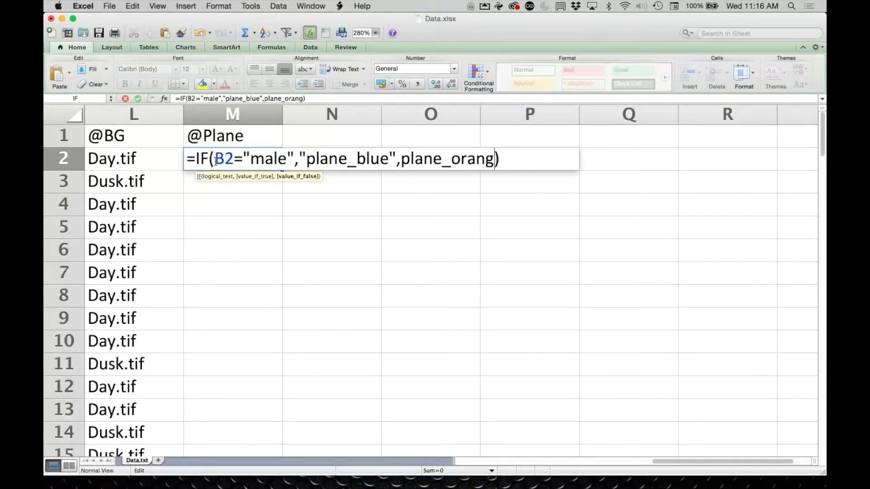
left_click(402, 158)
type("\"")
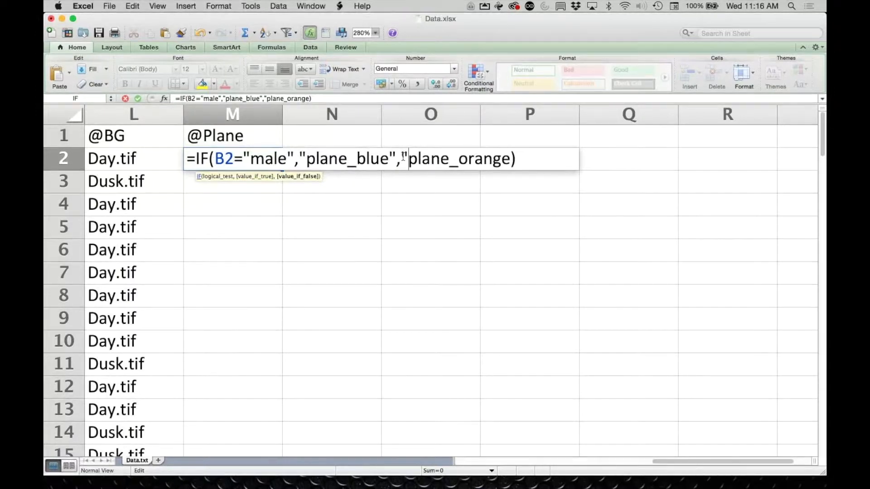
left_click(511, 158)
type("\"")
key("Return")
left_click(280, 159)
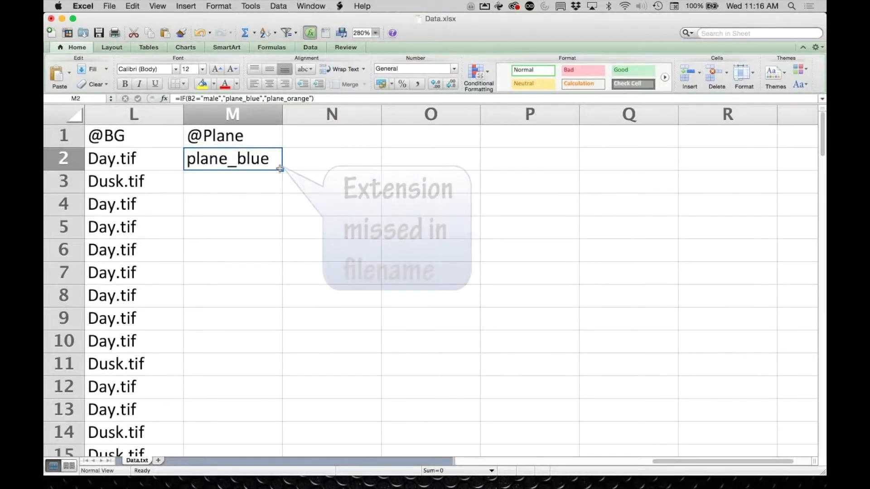
double_click(281, 170)
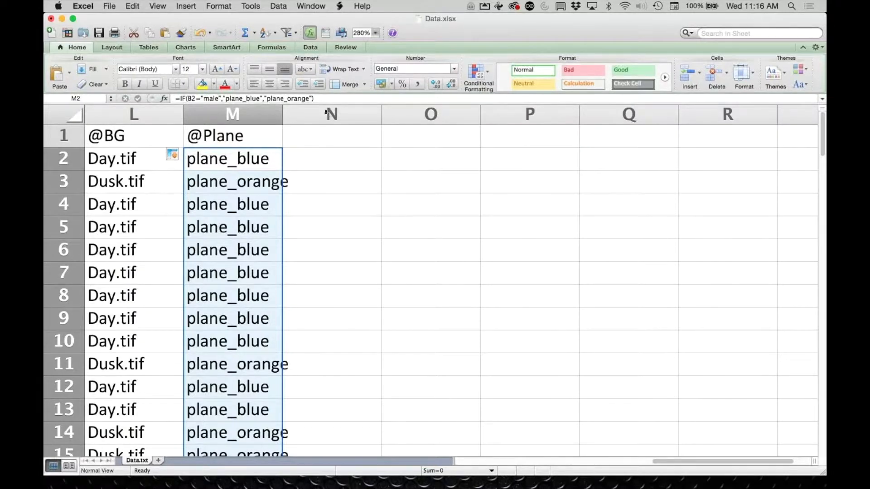
left_click(314, 135)
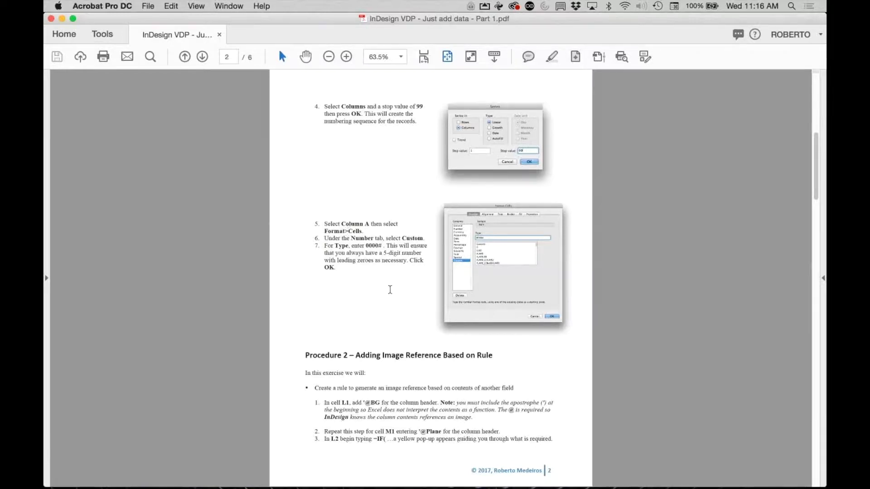
Read the handout's Procedure 3 on nesting OR in an IF statement in Acrobat, and examine the State column in the Excel workbook.
scroll(389, 291, "down", 3)
scroll(390, 290, "down", 3)
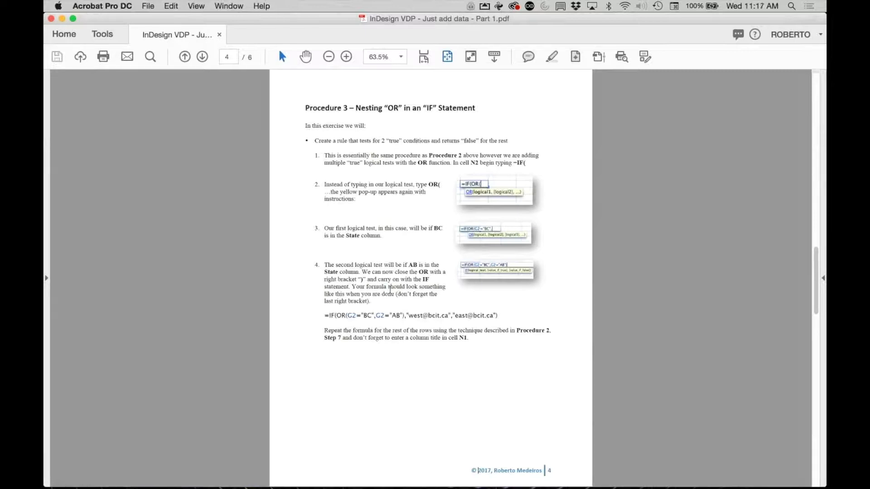
key("super+Tab")
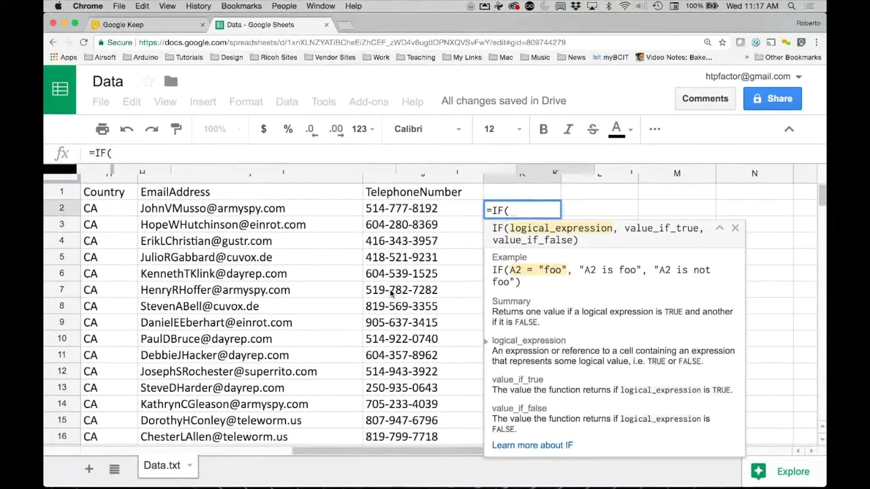
key("super+Tab")
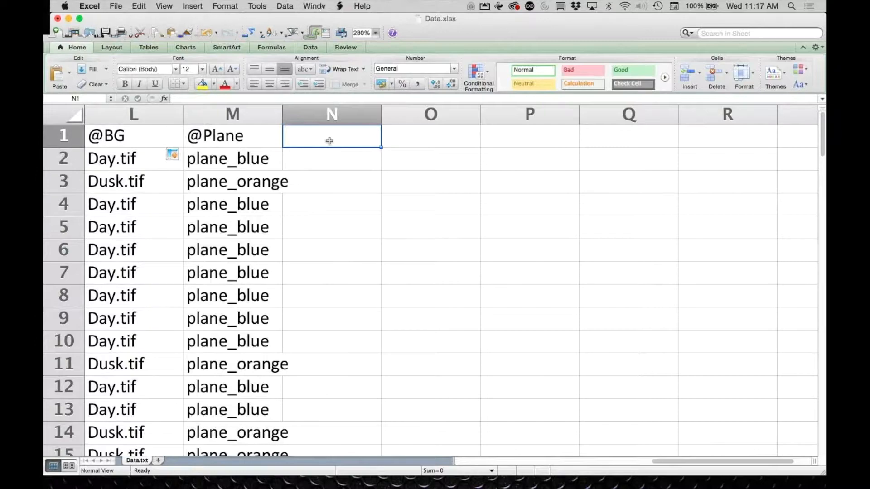
scroll(326, 178, "left", 6)
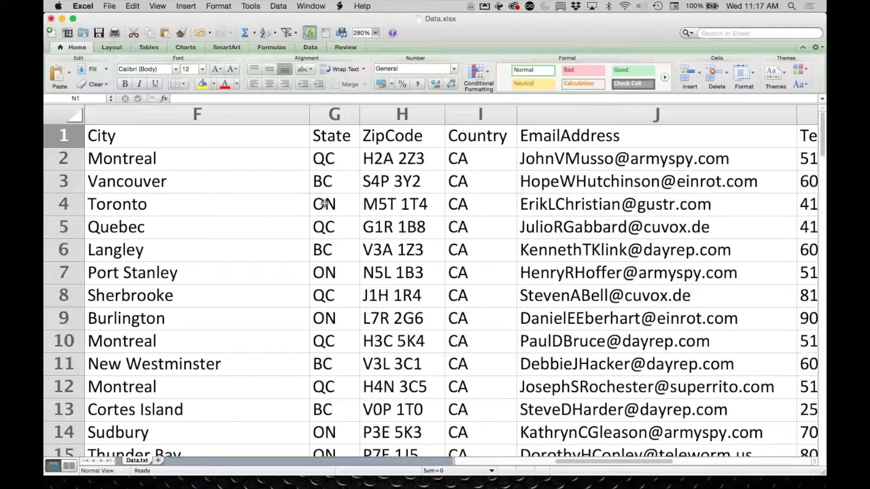
scroll(406, 220, "right", 10)
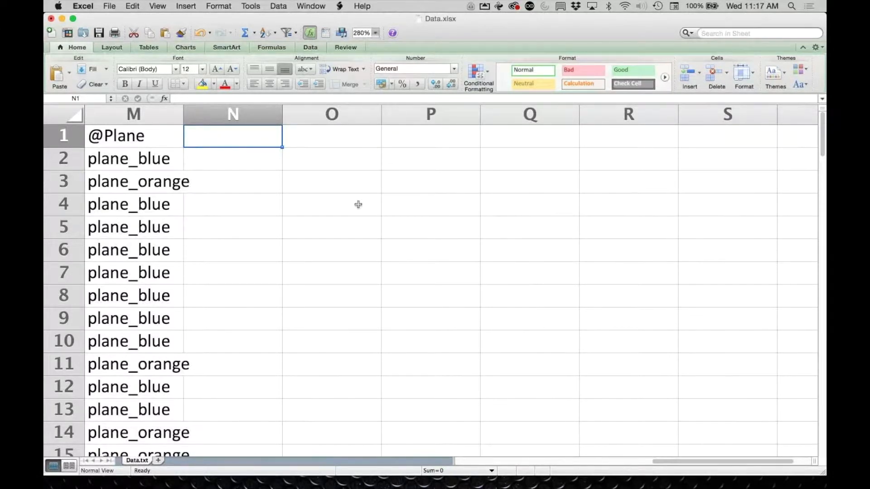
Enter Territory as the column header in cell N1 and start a formula in cell N2.
left_click(235, 131)
type("Territory")
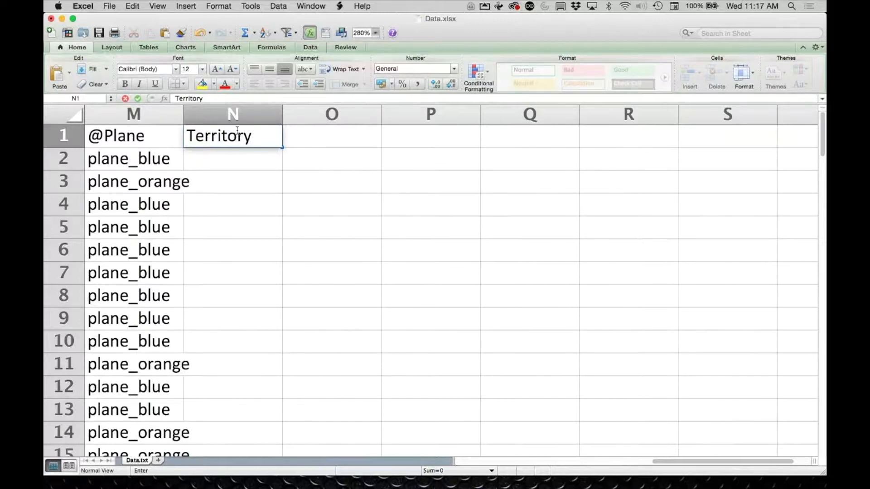
left_click(233, 164)
type("=")
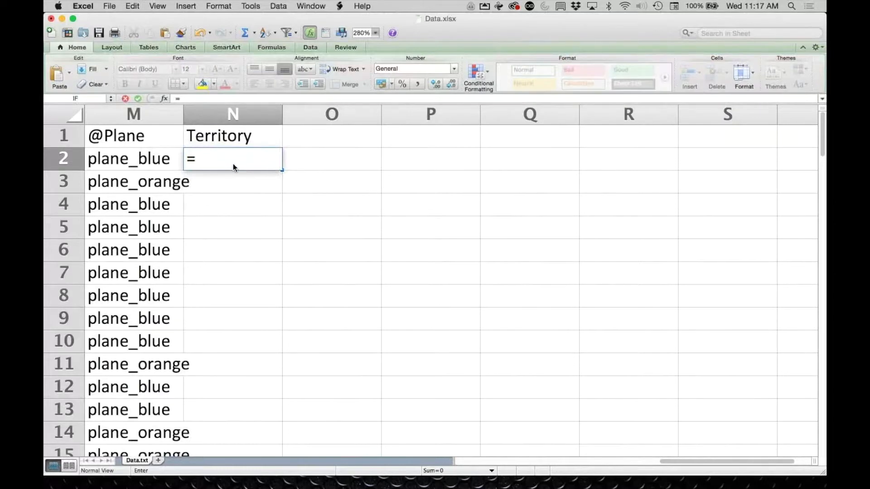
Insert the suggested IF function in the N2 formula and nest an empty OR() as its logical test.
type("IF")
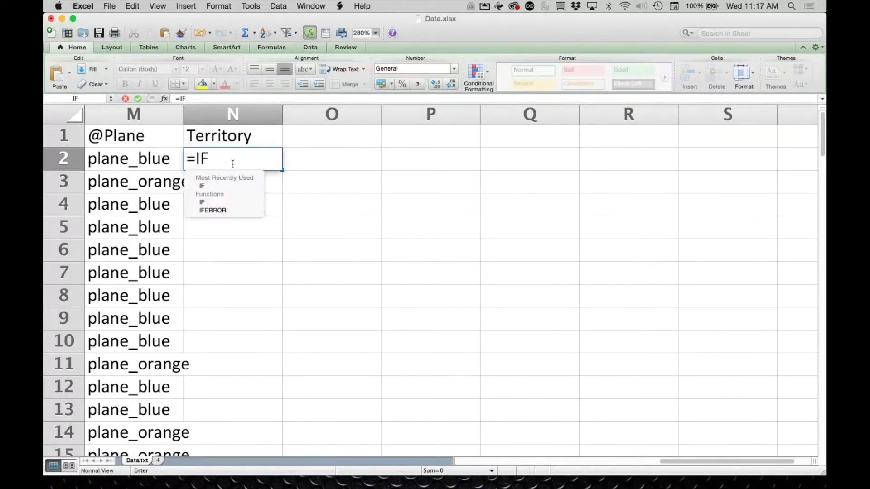
double_click(211, 184)
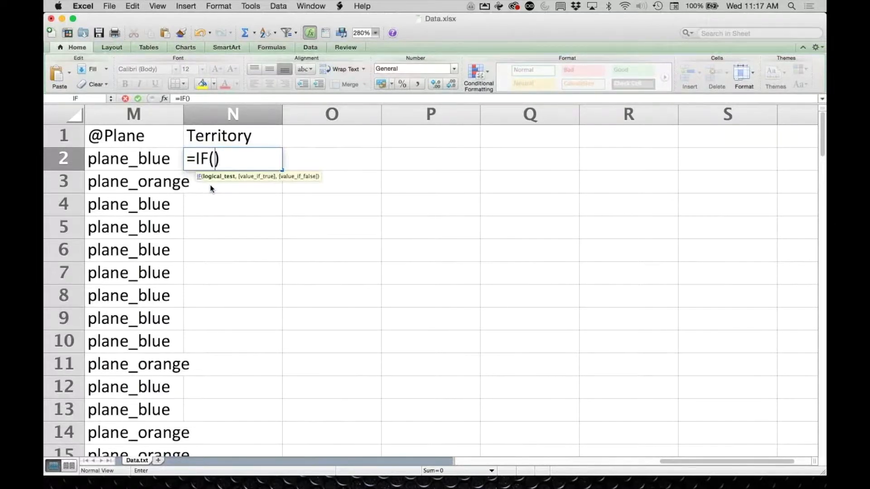
left_click(210, 185)
type("OR")
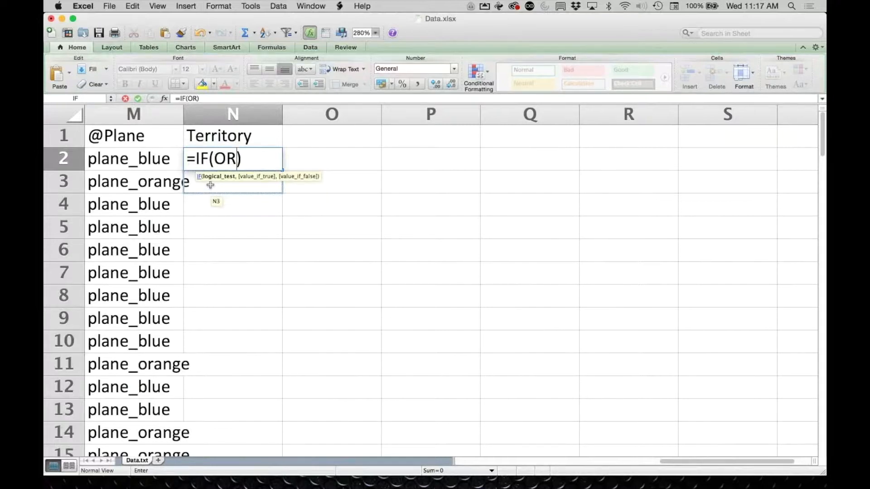
type("(")
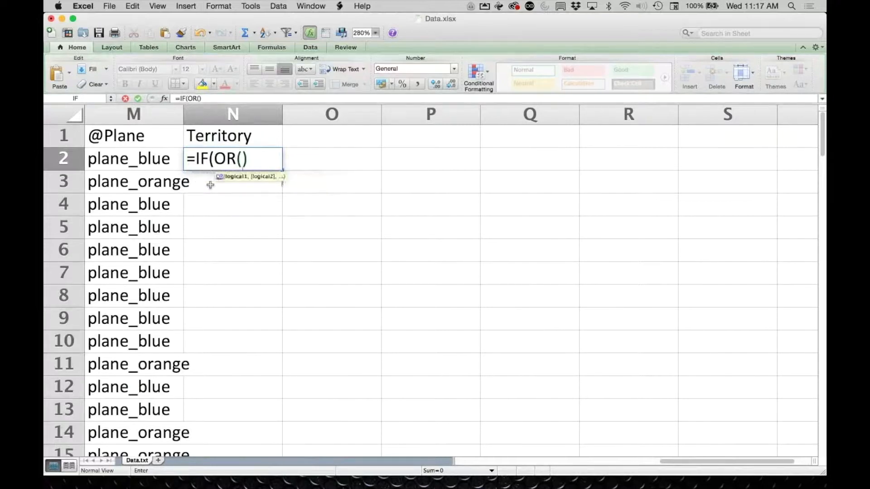
type(")")
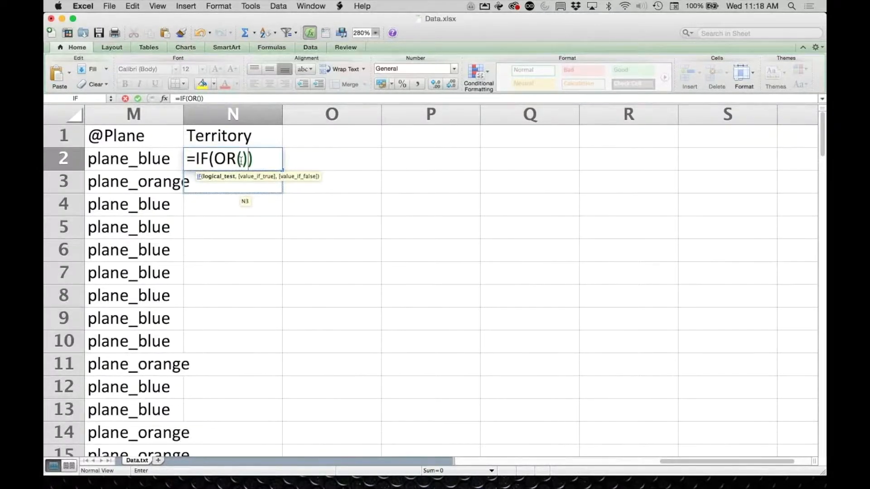
left_click(243, 159)
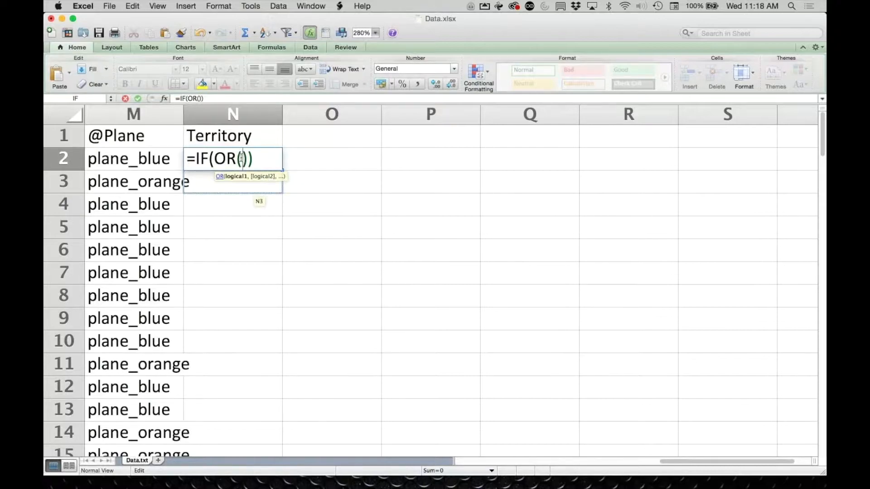
Add G2="BC" as the first condition inside the OR function, referencing the State cell in row 2.
left_click(176, 163)
scroll(176, 164, "left", 5)
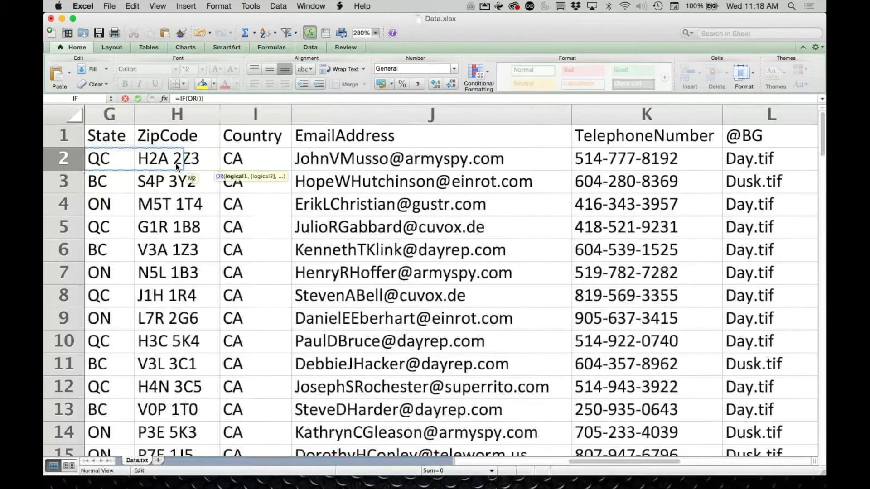
left_click(104, 159)
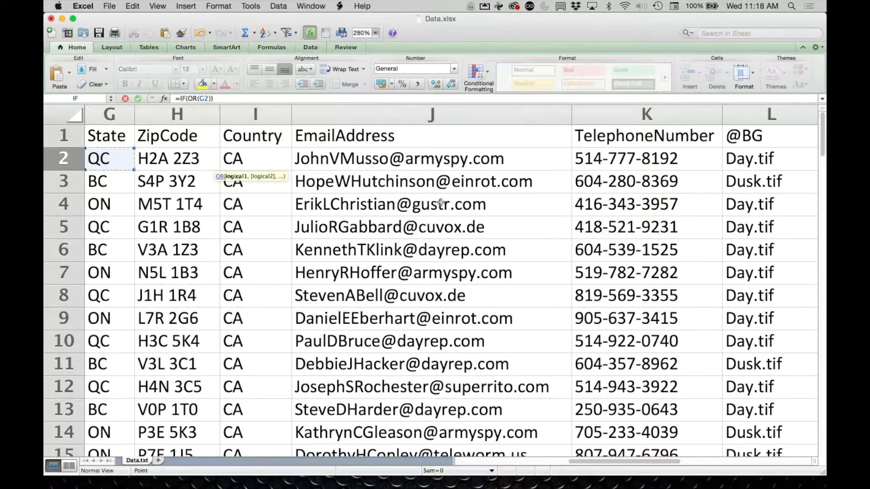
scroll(441, 204, "right", 3)
scroll(443, 207, "right", 2)
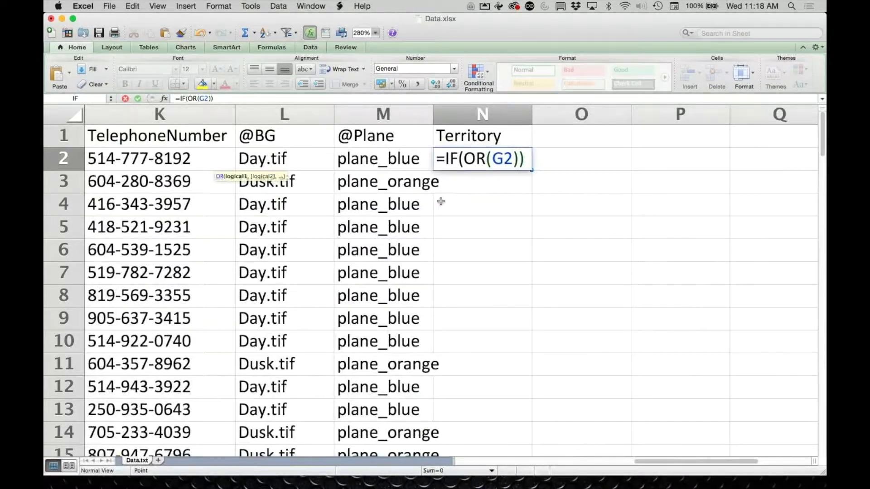
left_click(515, 159)
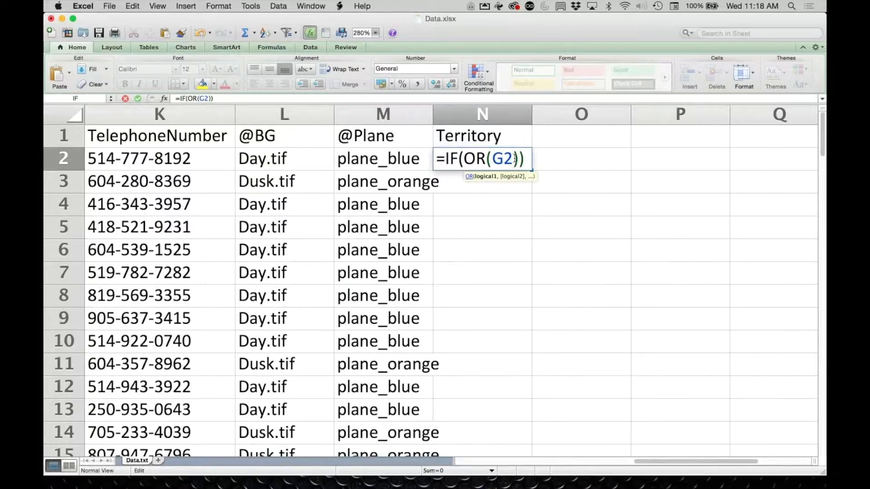
type("=")
type("\"bc")
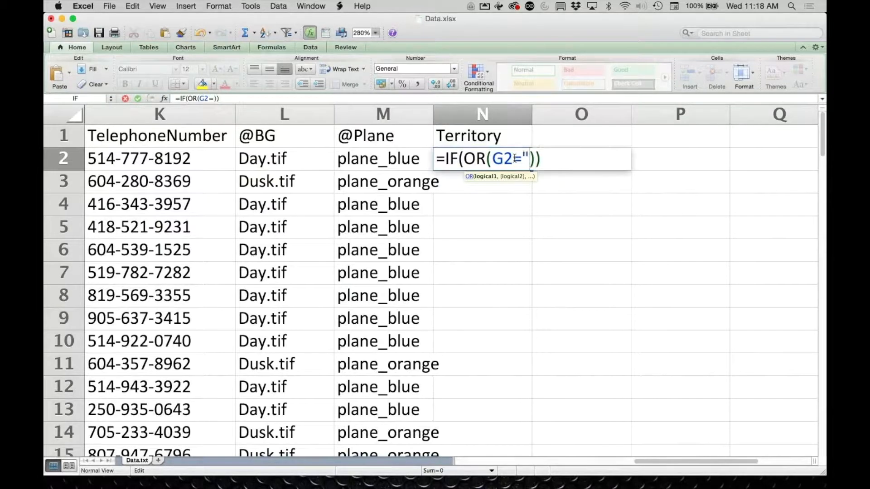
key("BackSpace")
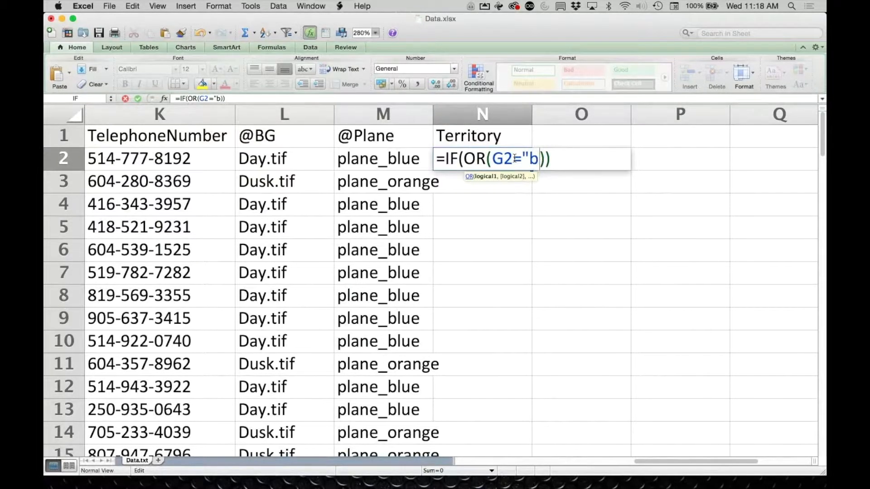
key("BackSpace")
type("BC")
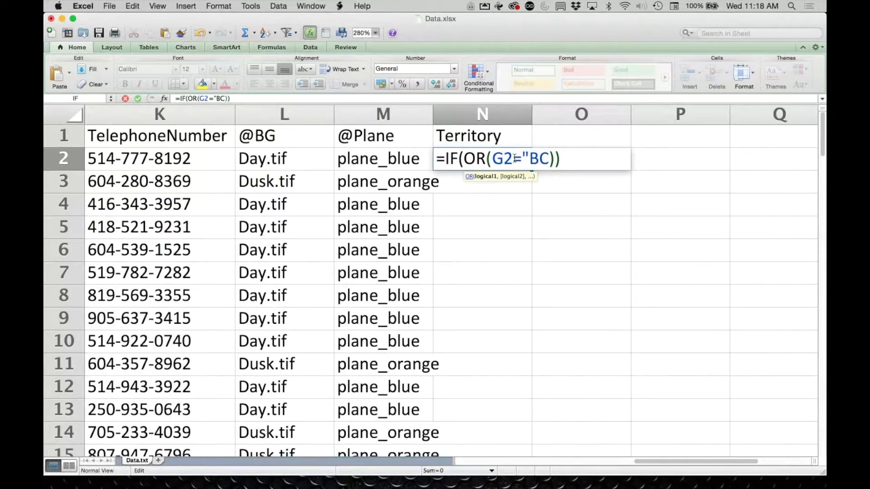
type("\",")
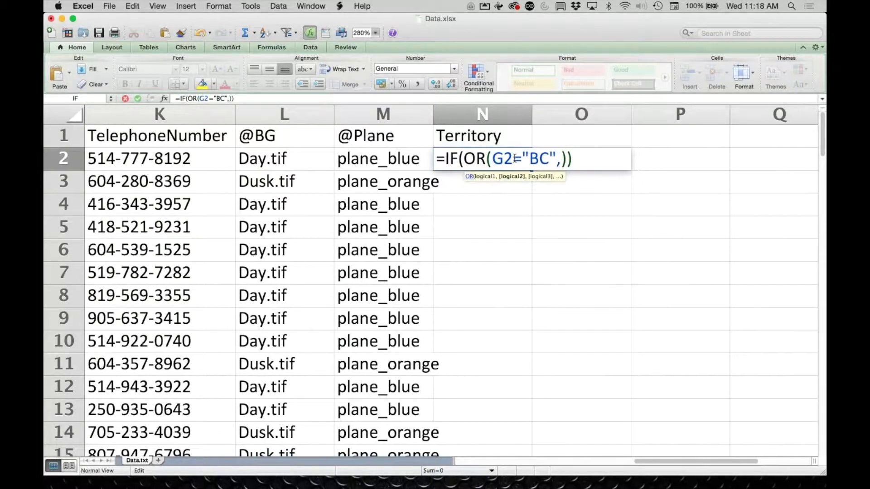
Add G2="AB" as the second OR condition and place the cursor after the OR function's closing bracket.
type("G2")
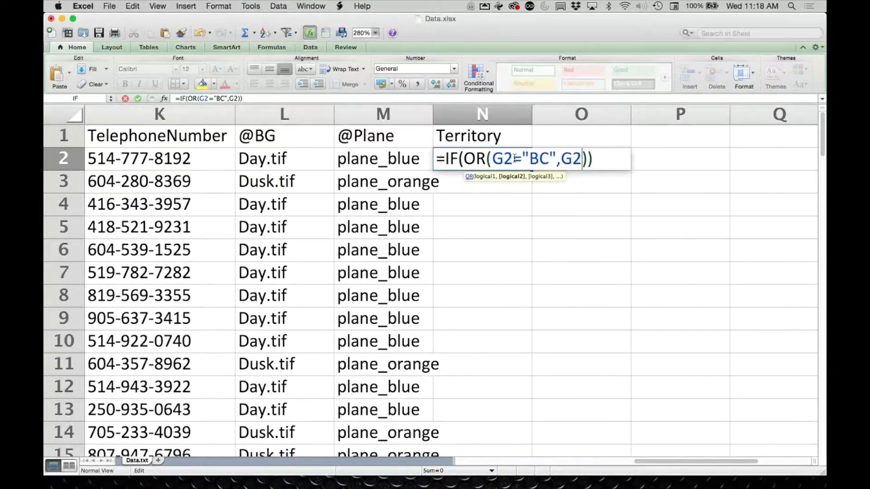
type("=\"")
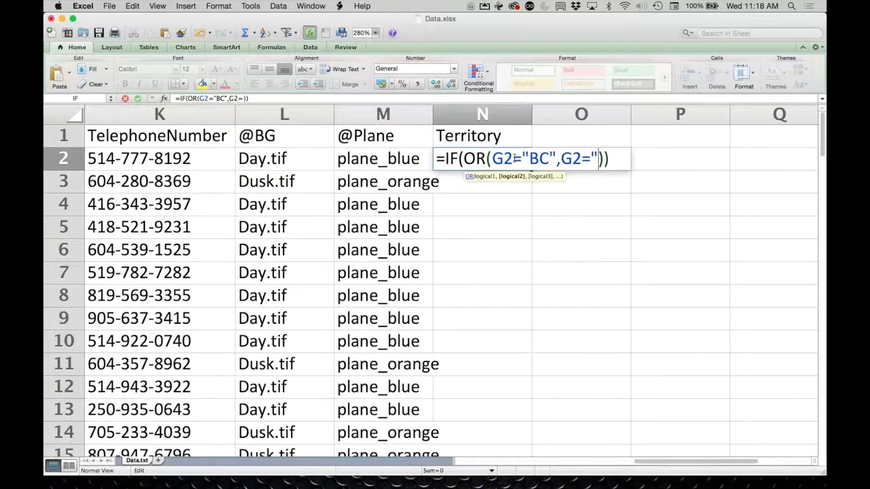
type("AB\"")
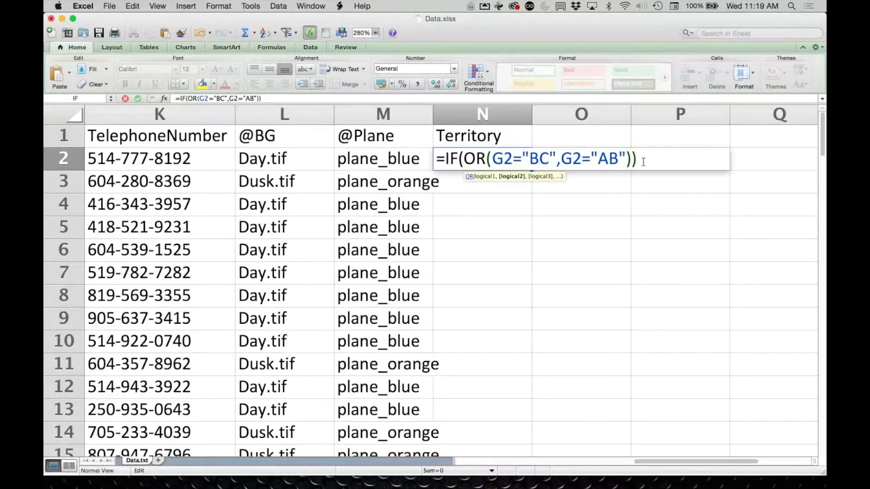
key("Right")
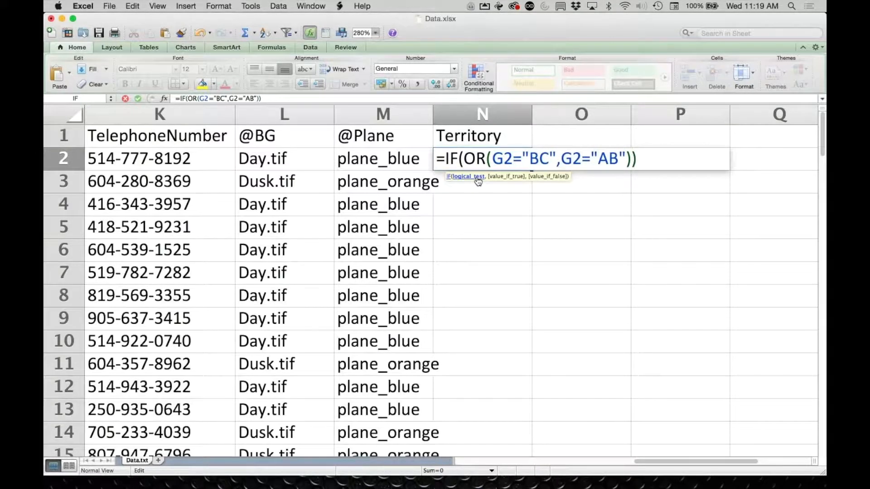
Complete the N2 formula with "west" as the true value and "east" as the false value, and fill it down the Territory column.
type(",")
type("\"west\",")
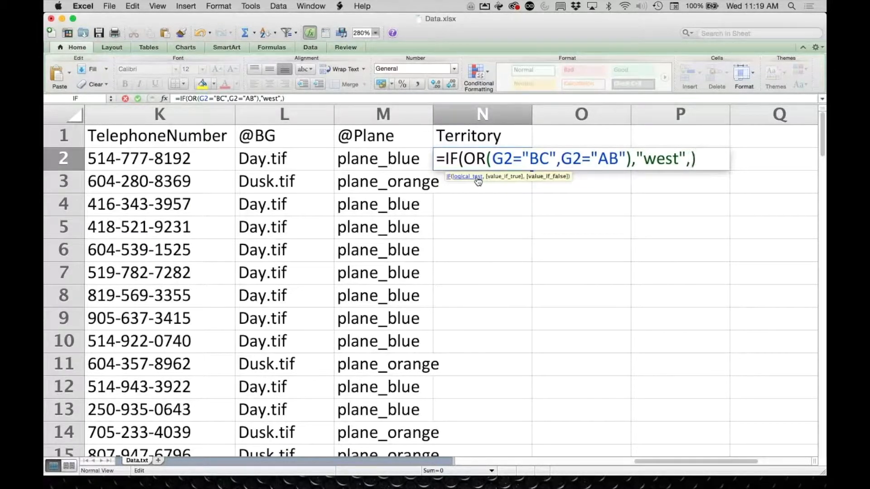
type("\"east\"")
key("Return")
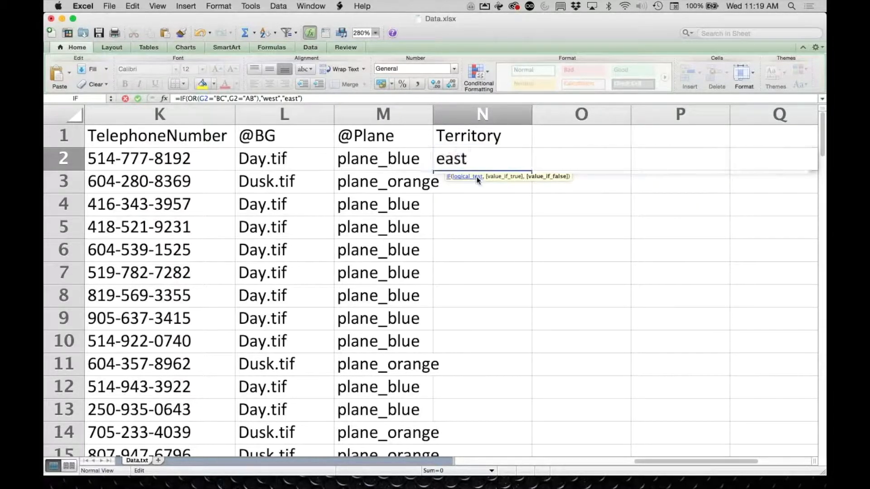
left_click(454, 161)
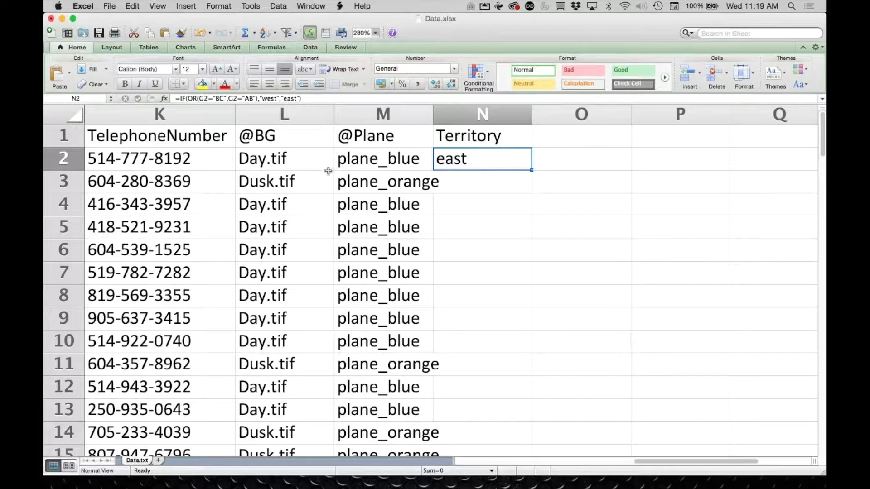
double_click(531, 170)
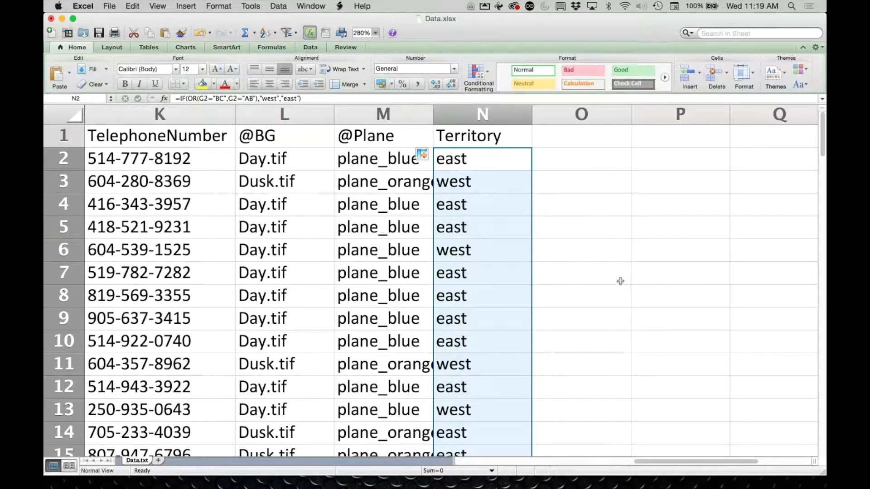
Switch to the InDesign VDP instructions PDF in Acrobat and go to the page after Procedure 3.
key("ctrl+Right")
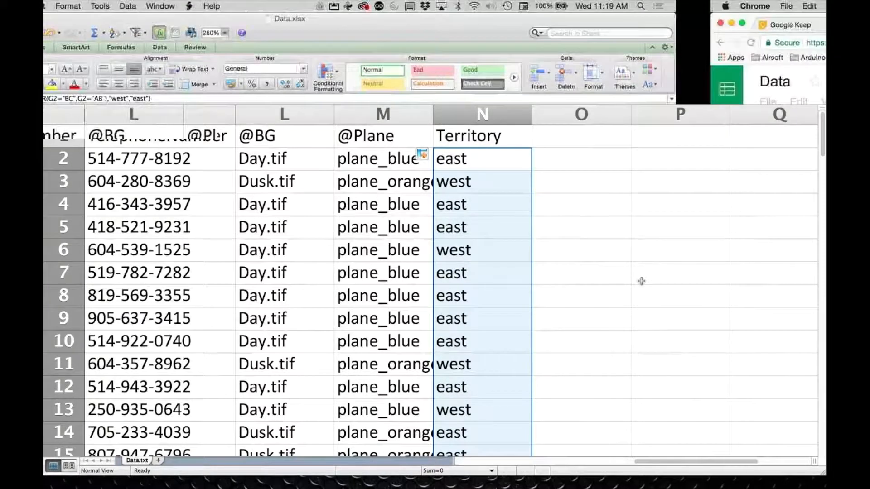
key("ctrl+Right")
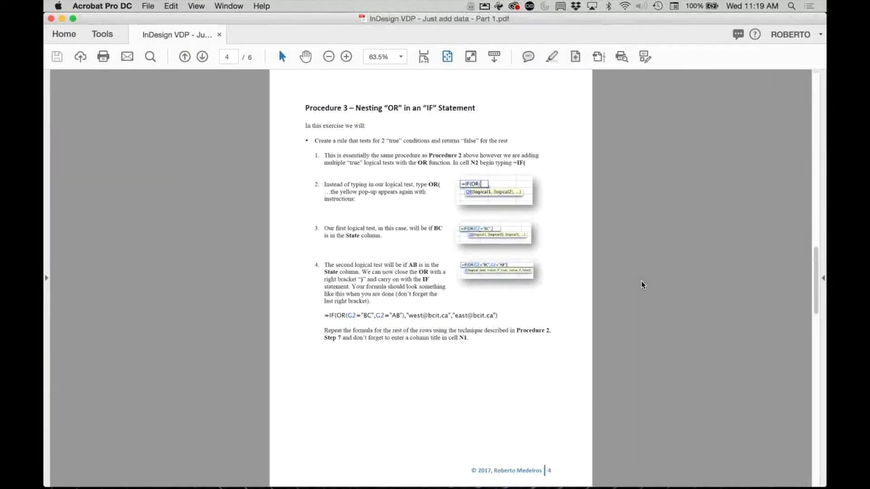
left_click(816, 434)
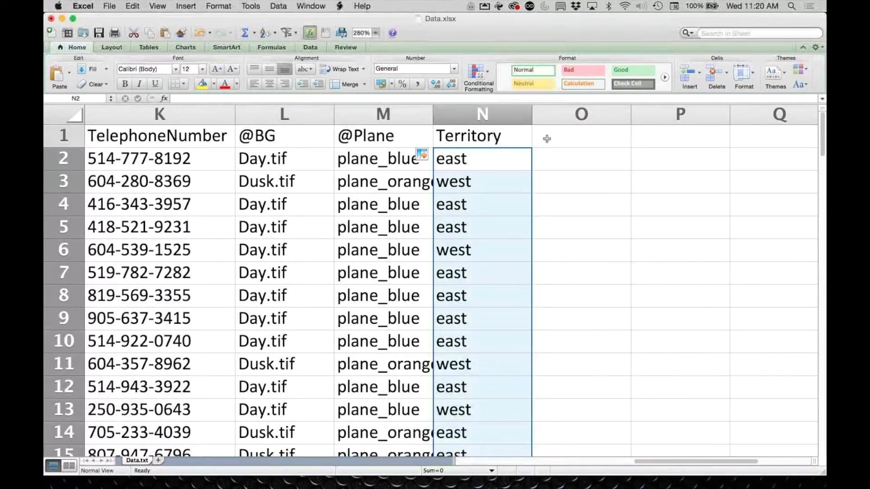
left_click(549, 137)
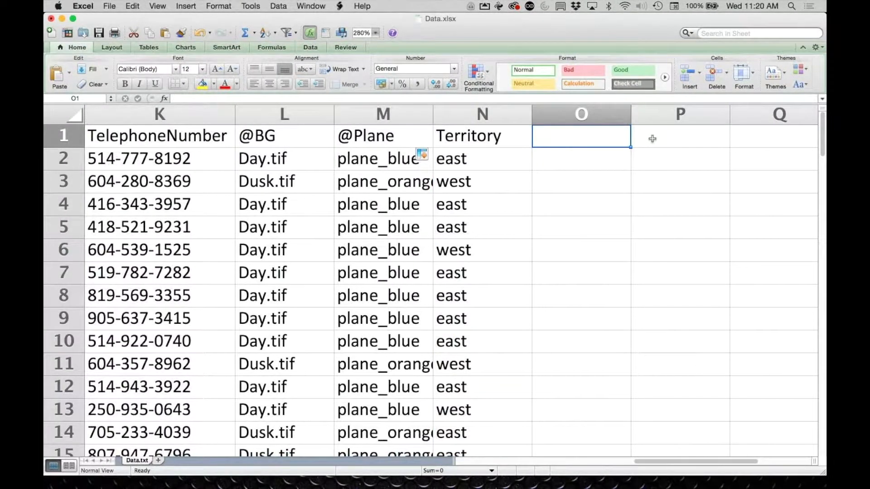
type("B")
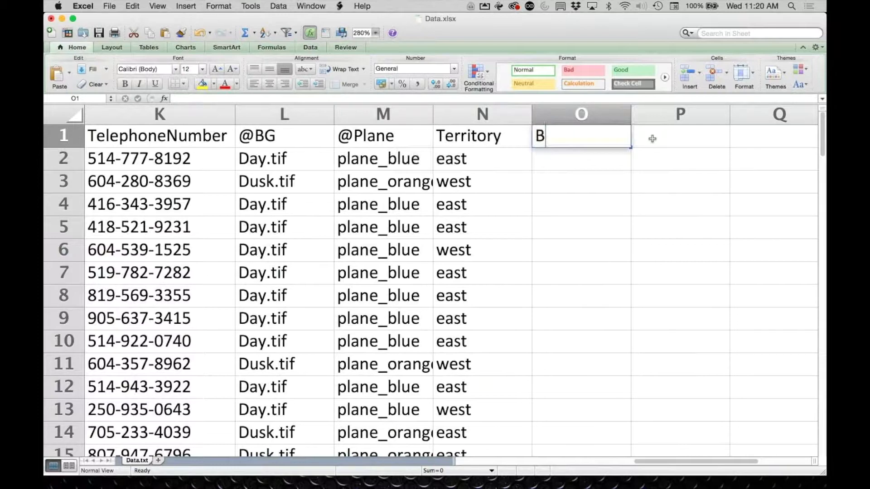
type("GIm")
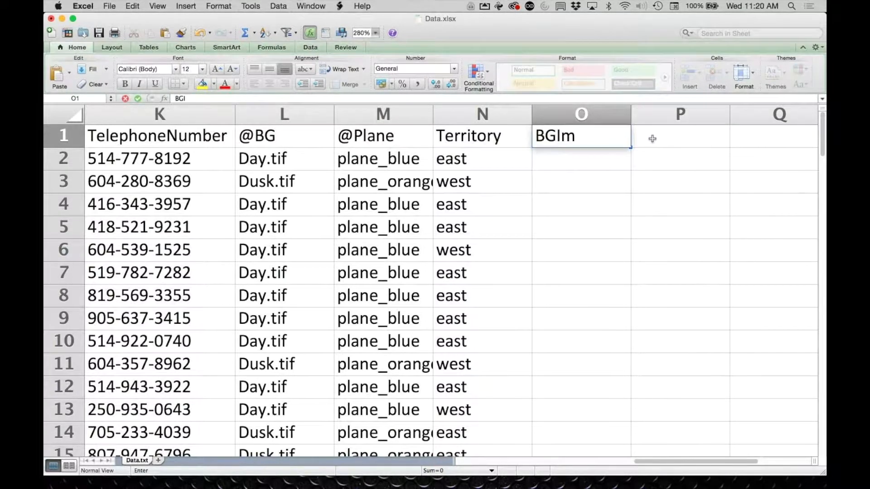
type("age")
left_click(539, 135)
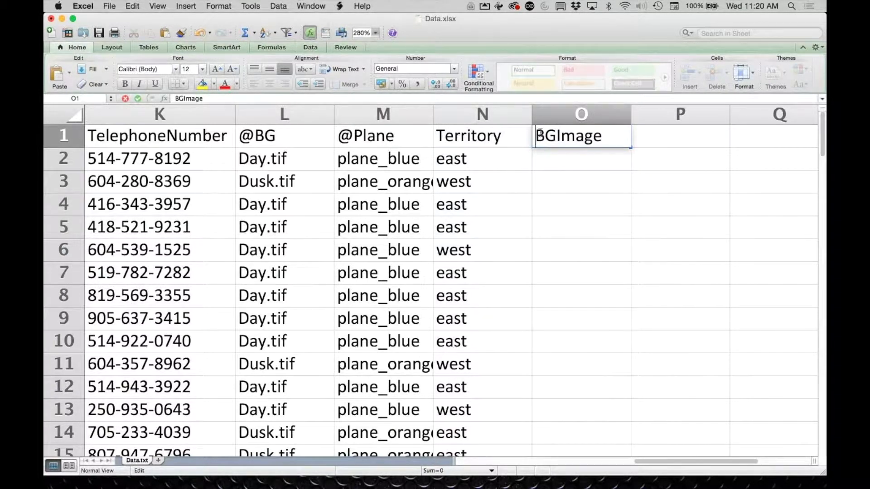
type("'@")
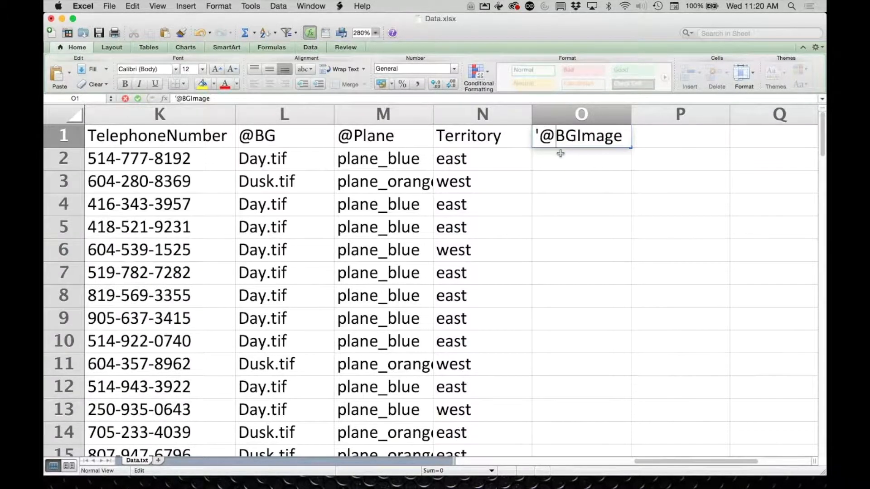
Enter the formula =F2&".jpg" in cell O2, combining the City cell with the .jpg extension.
left_click(563, 167)
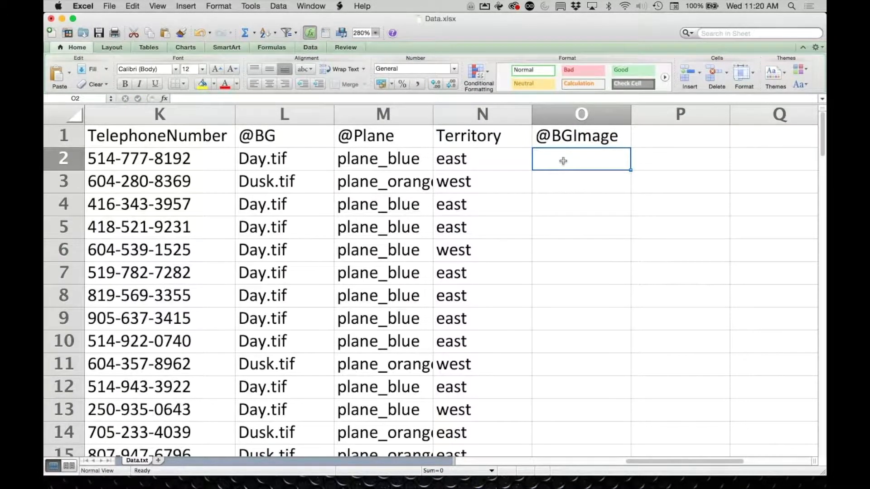
type("=")
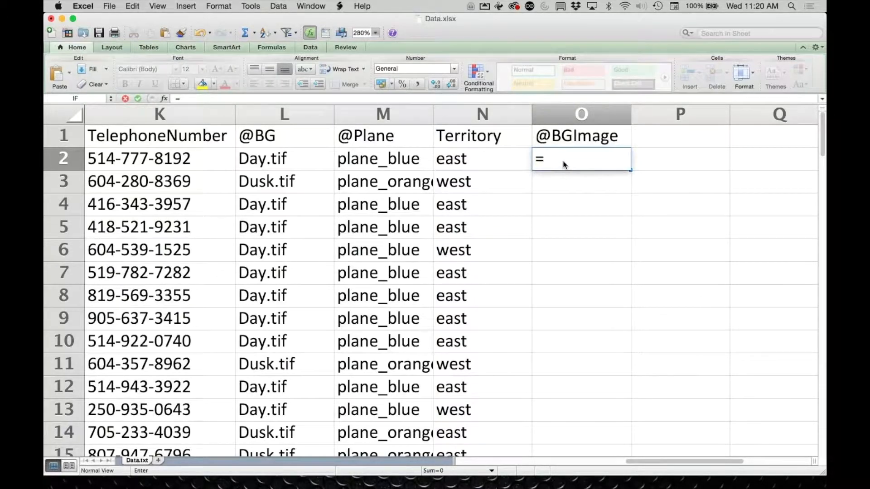
scroll(437, 164, "left", 2)
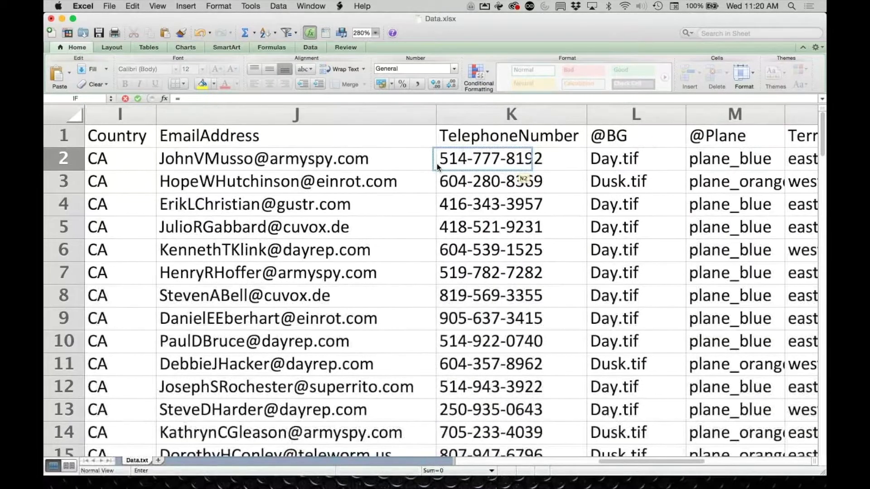
scroll(436, 164, "left", 3)
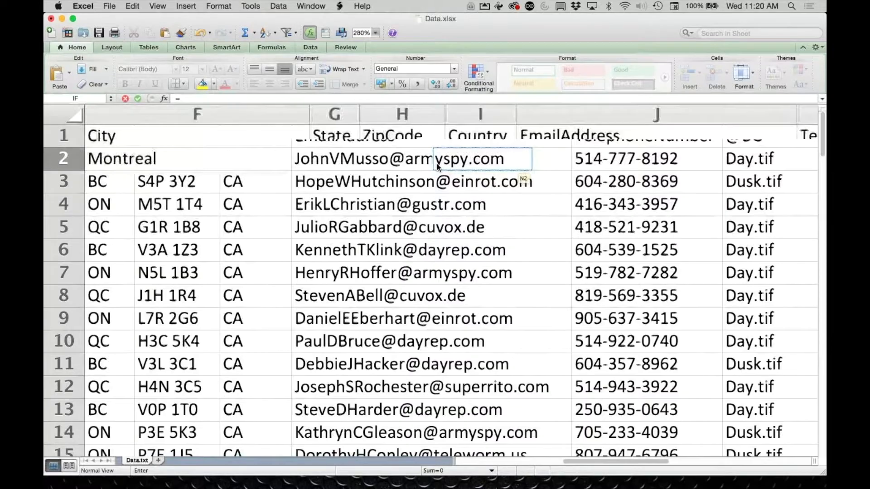
left_click(149, 159)
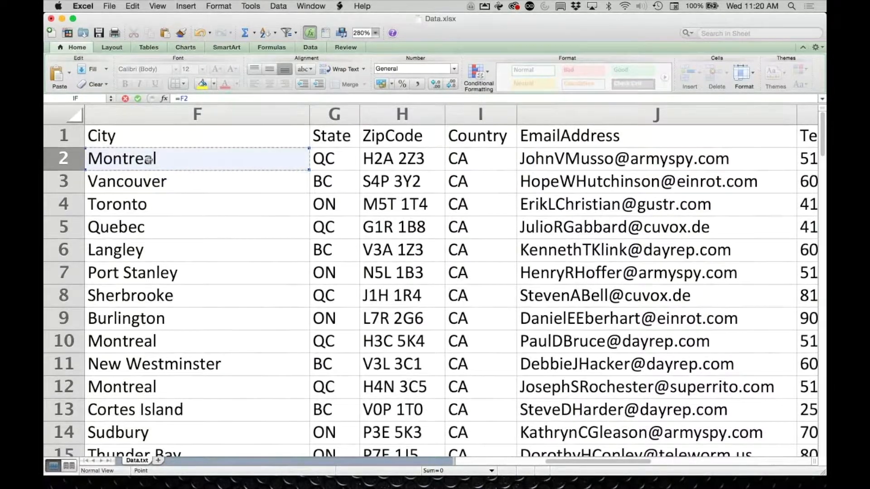
scroll(148, 159, "right", 5)
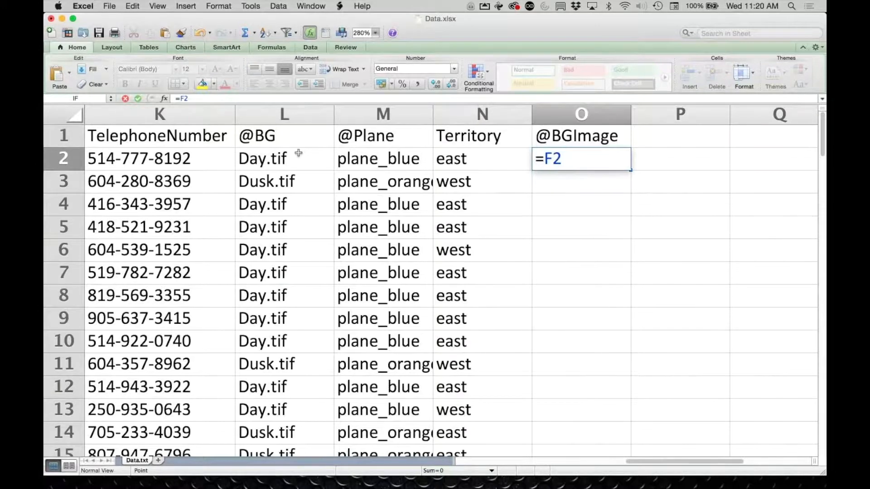
type("&")
type("\".jpg")
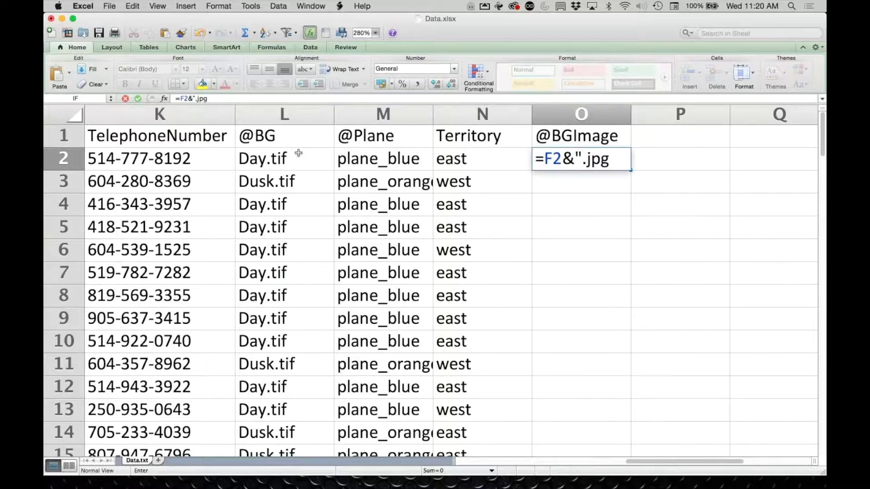
type("\"")
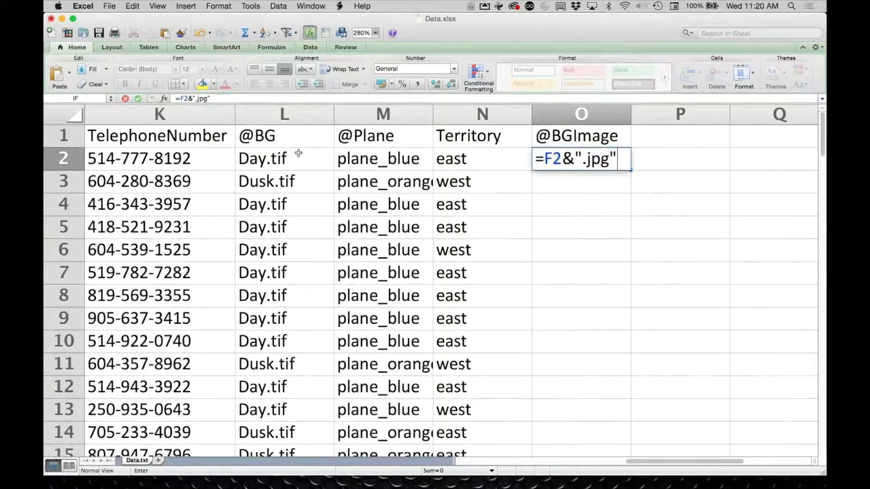
key("Return")
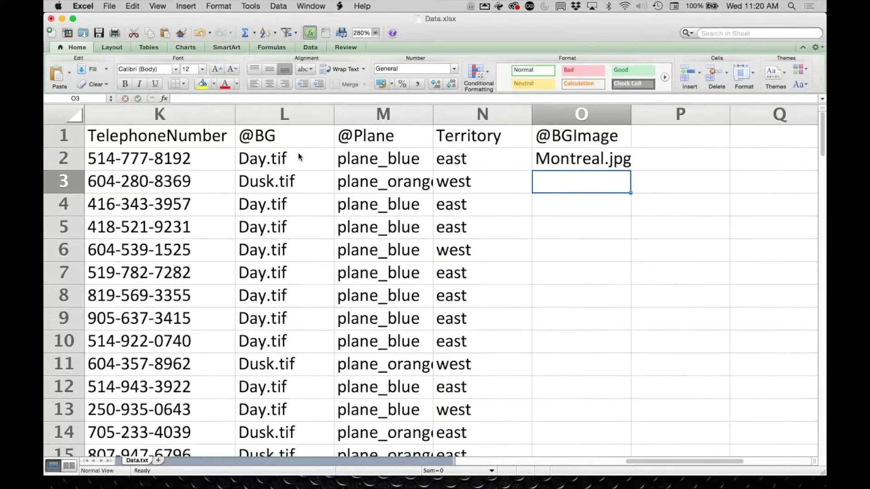
left_click(566, 162)
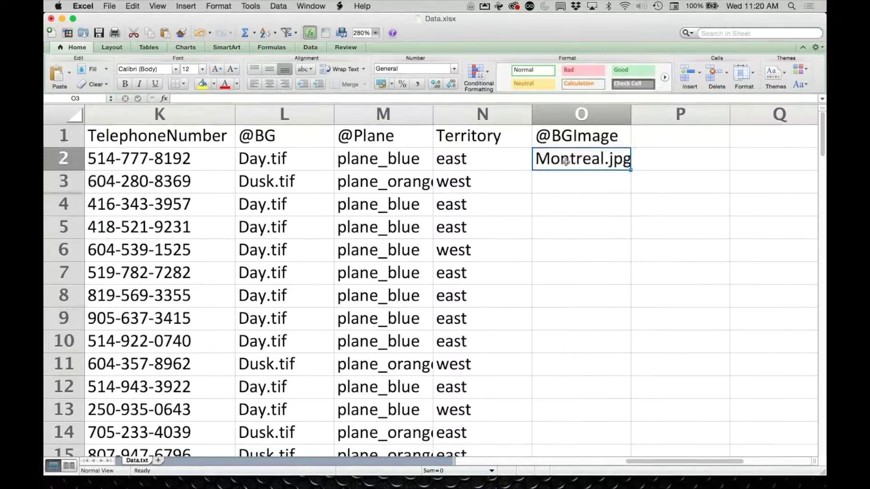
double_click(632, 170)
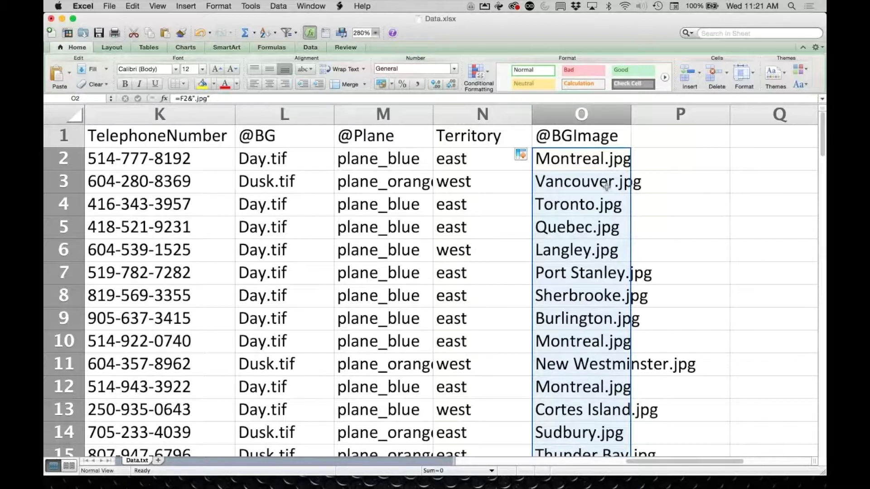
scroll(650, 204, "down", 4)
scroll(588, 222, "up", 4)
left_click(664, 135)
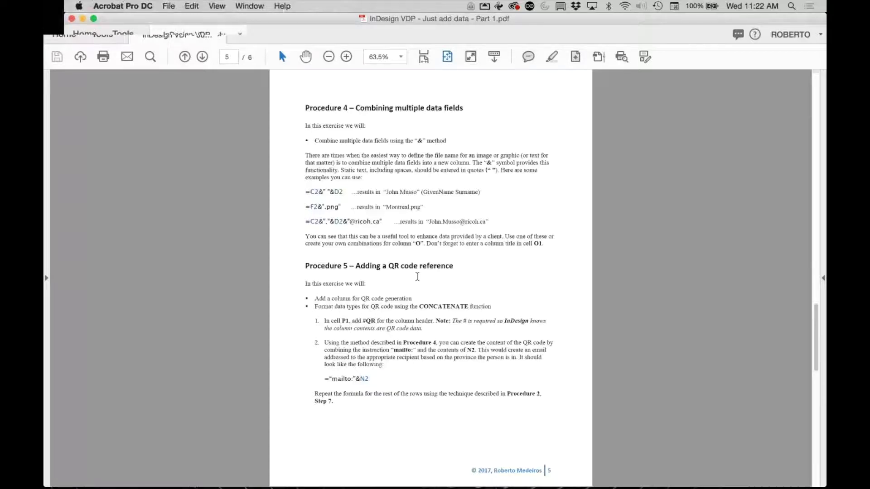
key("super+Tab")
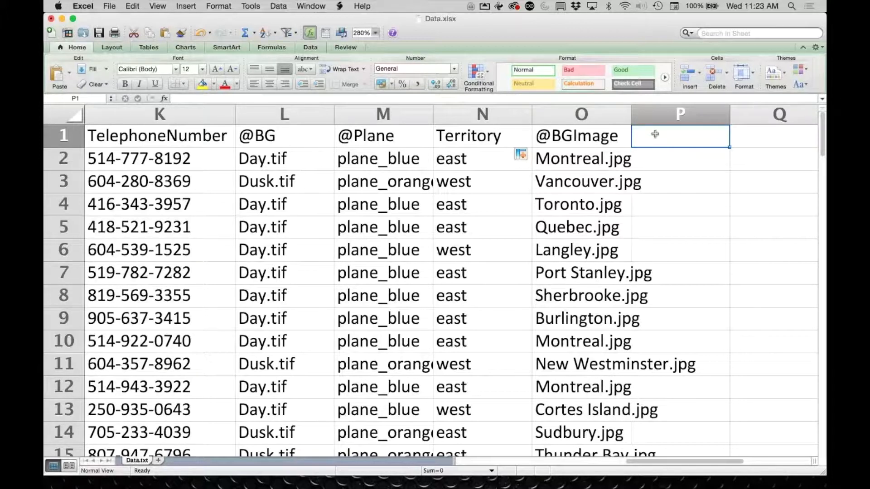
left_click_drag(632, 115, 672, 117)
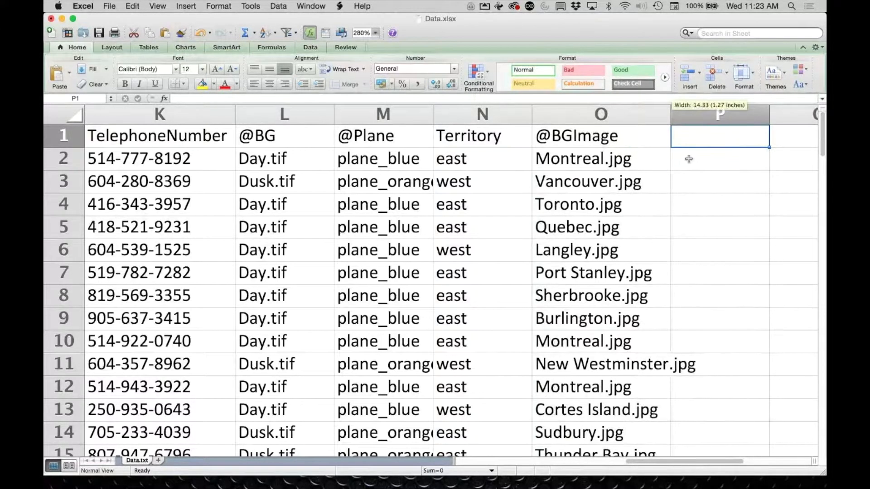
scroll(687, 159, "right", 4)
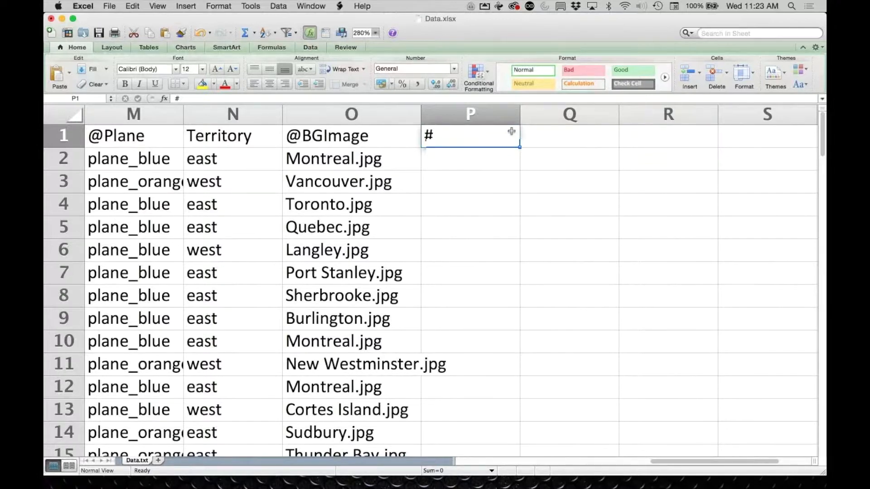
double_click(453, 136)
type("QR")
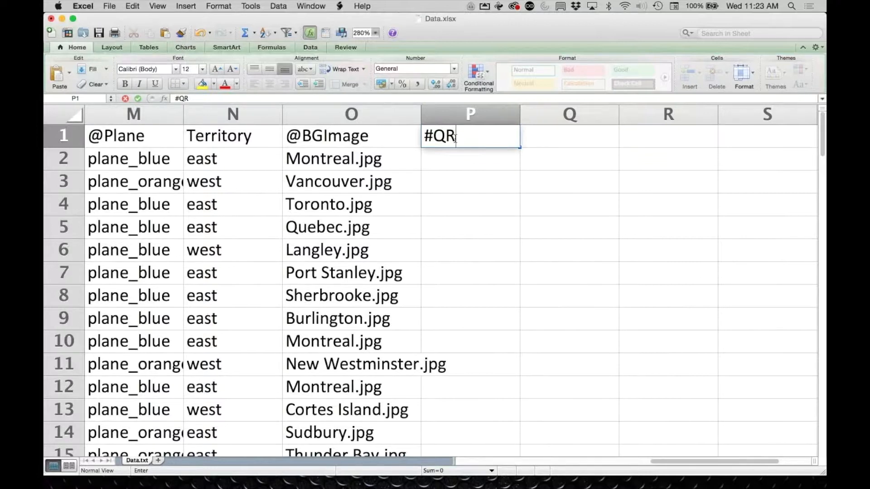
left_click(447, 157)
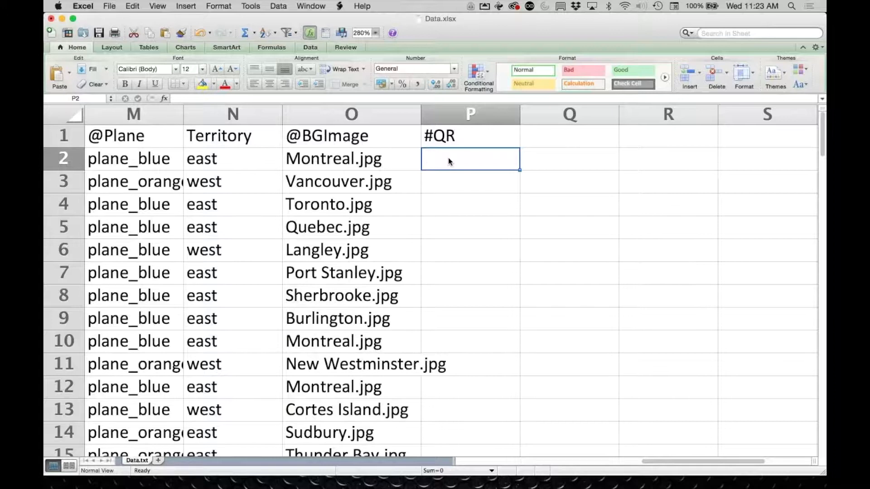
double_click(448, 158)
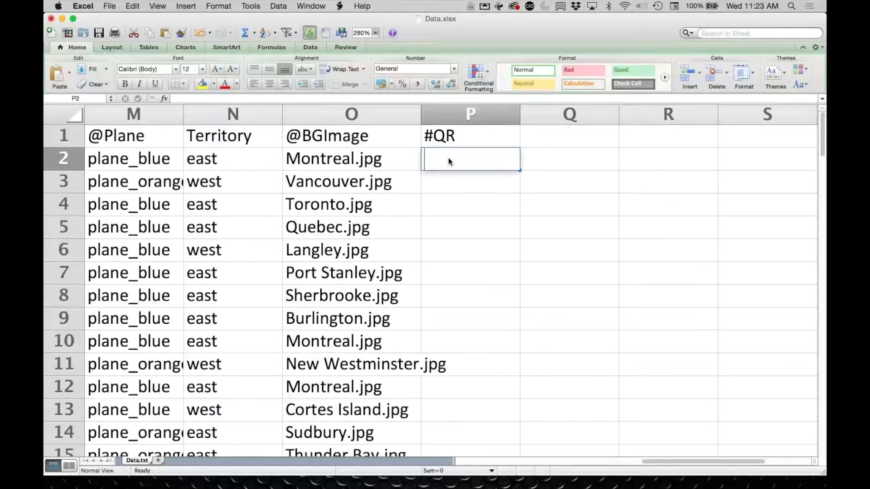
type("=")
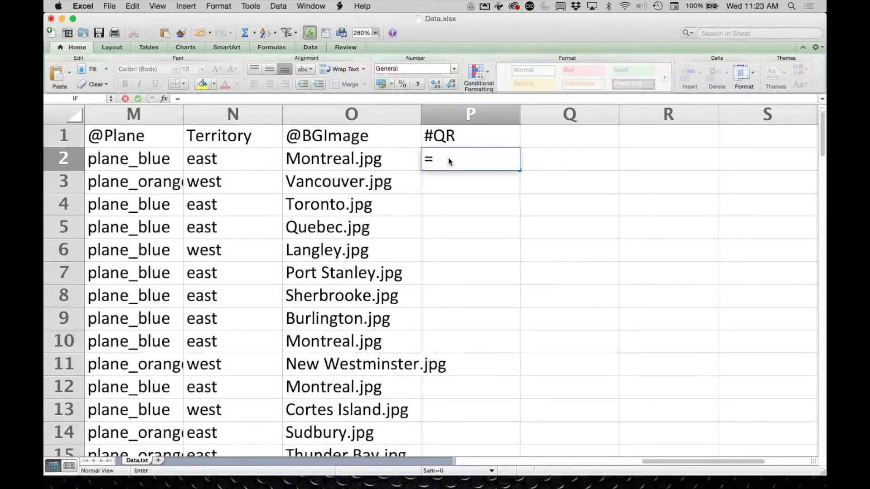
type("\"mailto:\"")
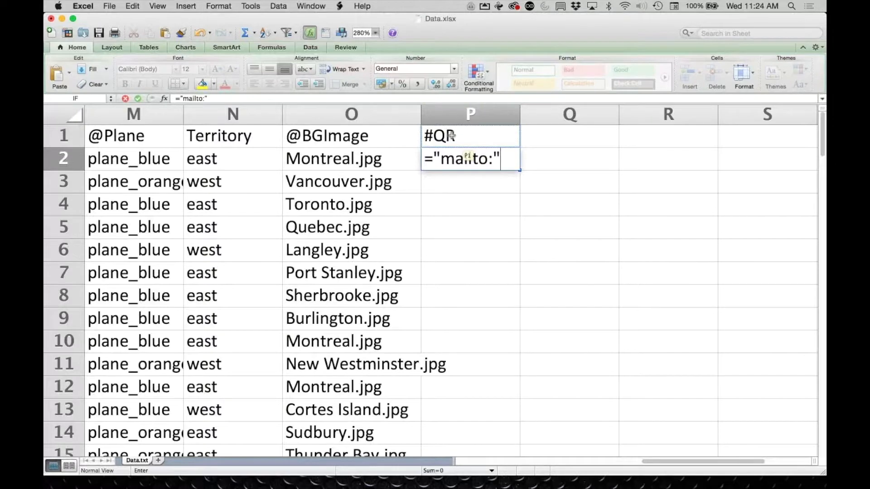
left_click(506, 159)
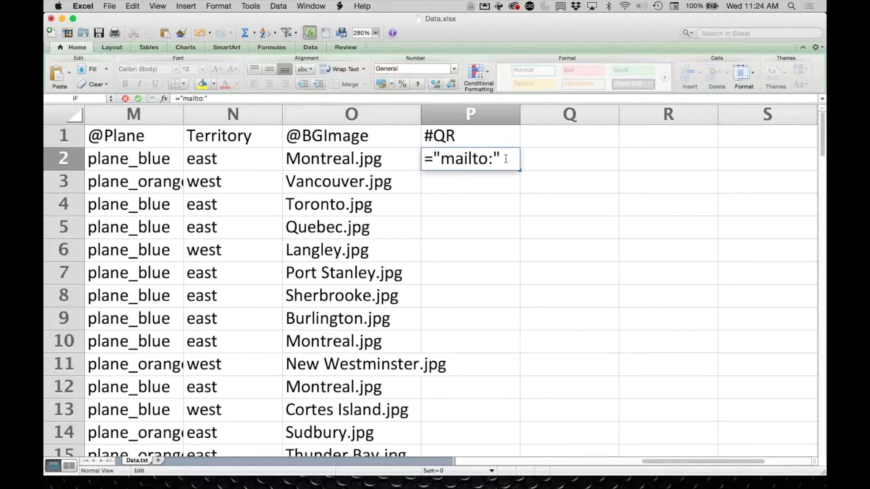
type("&")
left_click(200, 162)
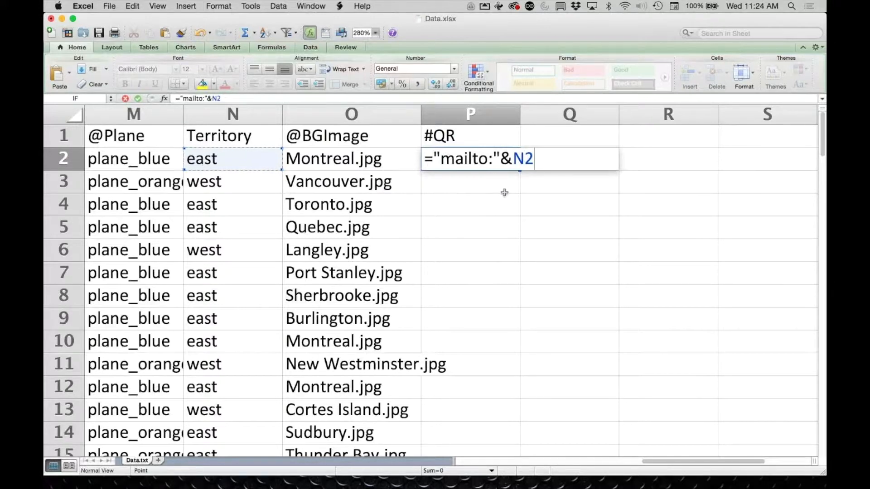
type("&\"")
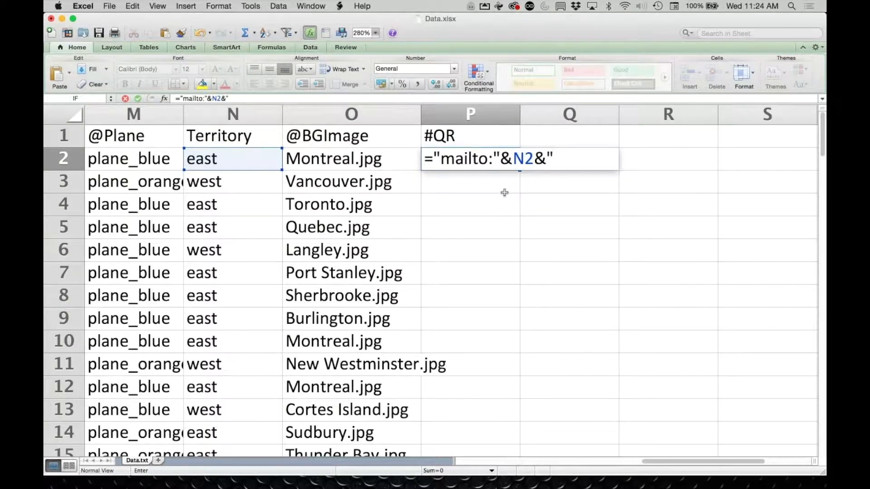
type("@printforward.org")
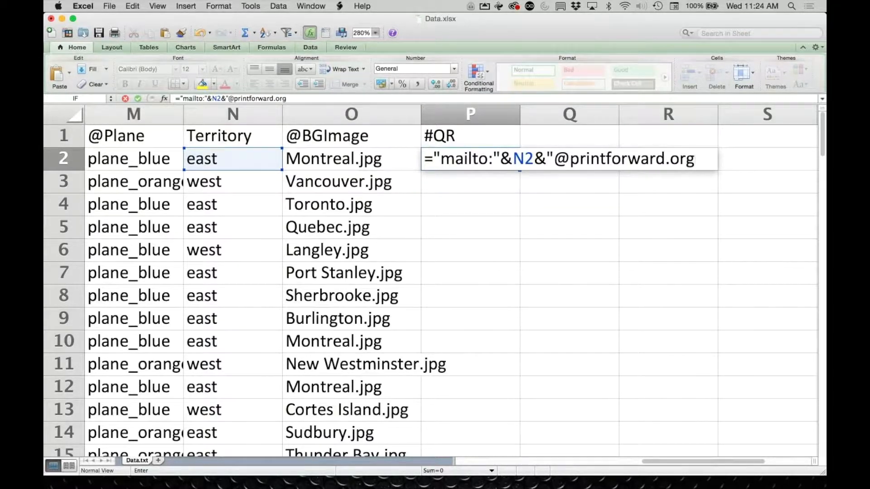
type("\"")
key("Return")
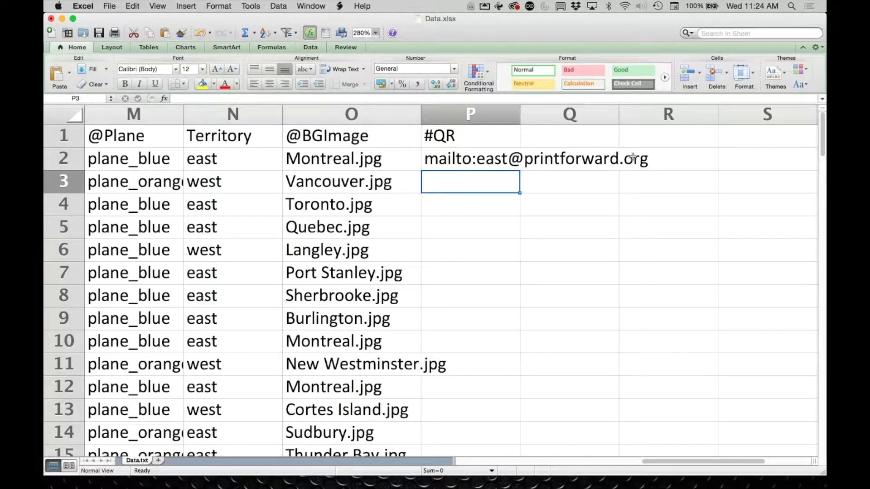
left_click(500, 155)
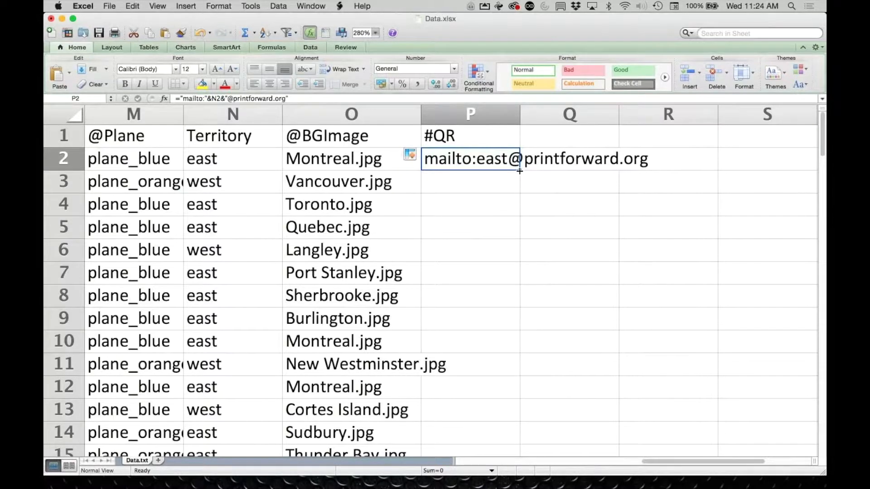
double_click(520, 171)
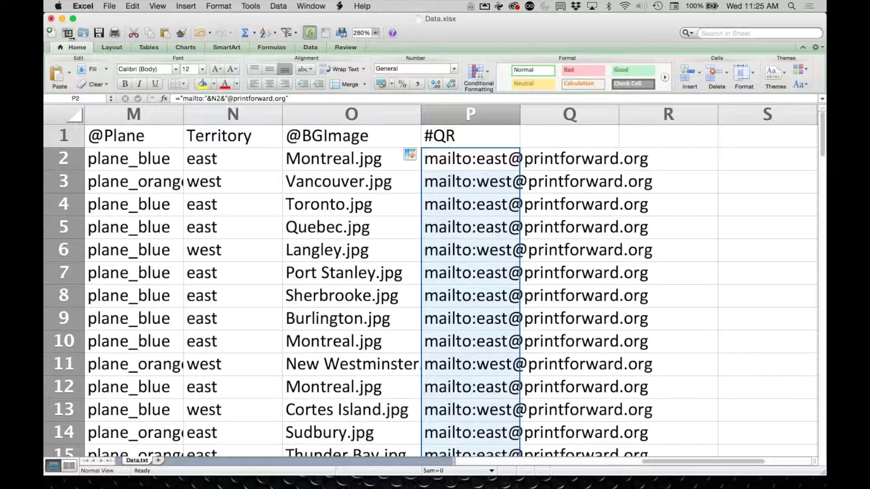
Save the workbook under the new name Data2.xlsx in the InDesignVDP_Resources folder.
left_click(108, 5)
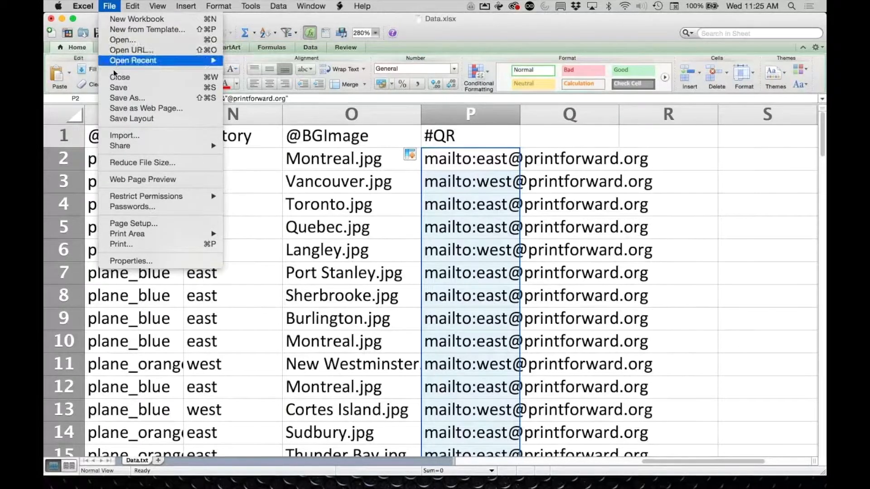
left_click(121, 98)
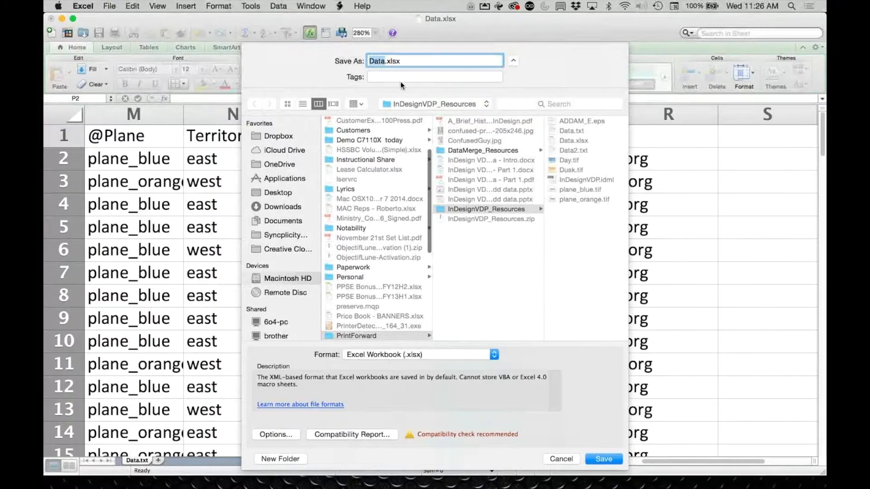
left_click(385, 62)
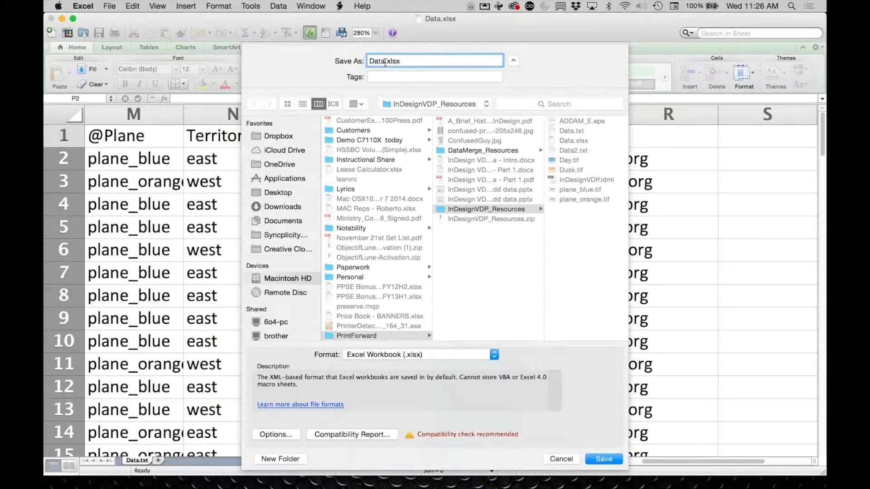
type("2")
left_click(603, 459)
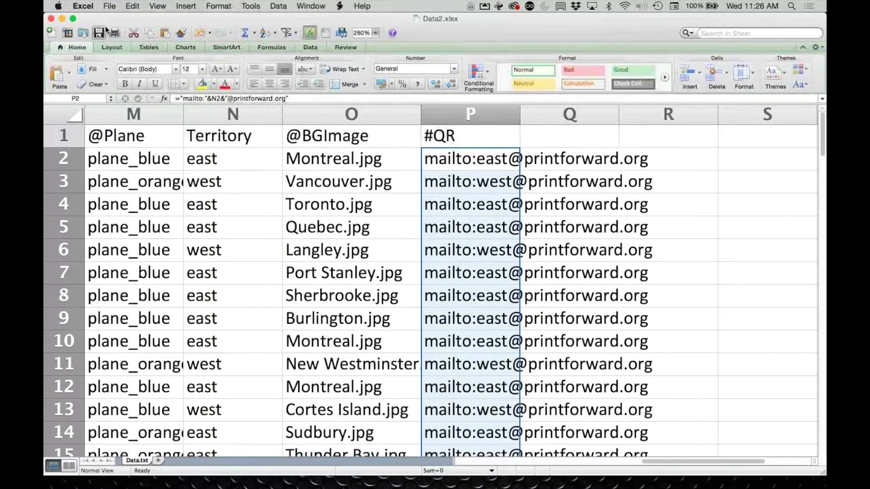
Save the sheet as Tab Delimited Text named Data2.txt in InDesignVDP_Resources, replacing the existing file and accepting the loss of unsupported features.
left_click(110, 6)
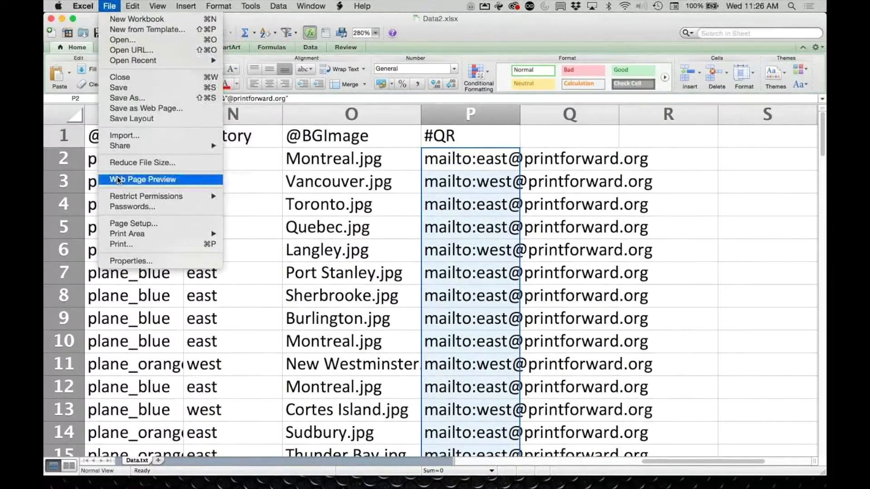
left_click(121, 100)
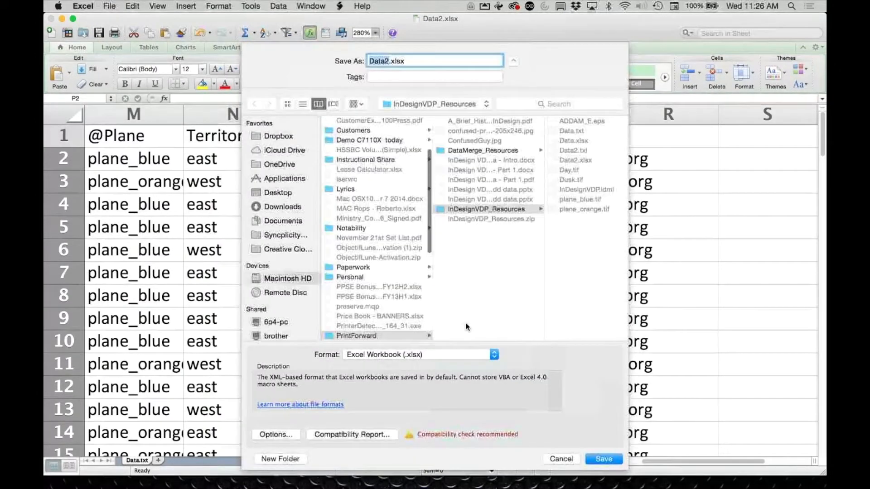
left_click(483, 354)
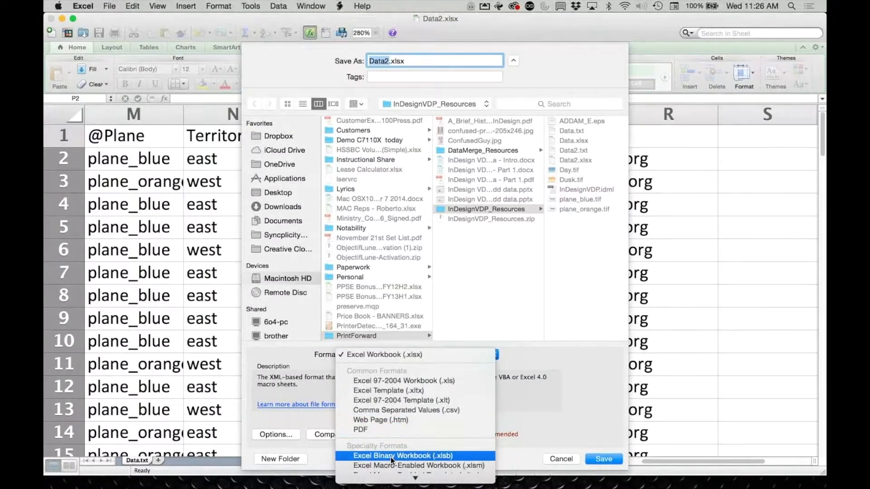
scroll(391, 457, "down", 5)
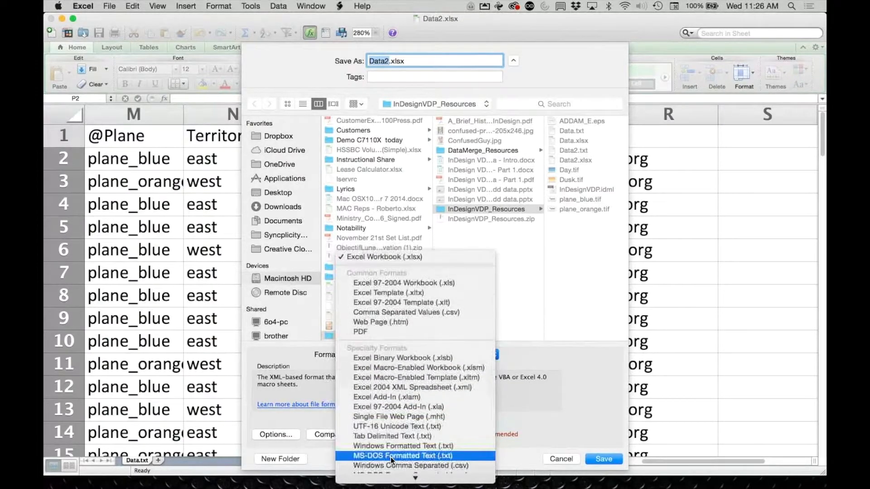
left_click(389, 437)
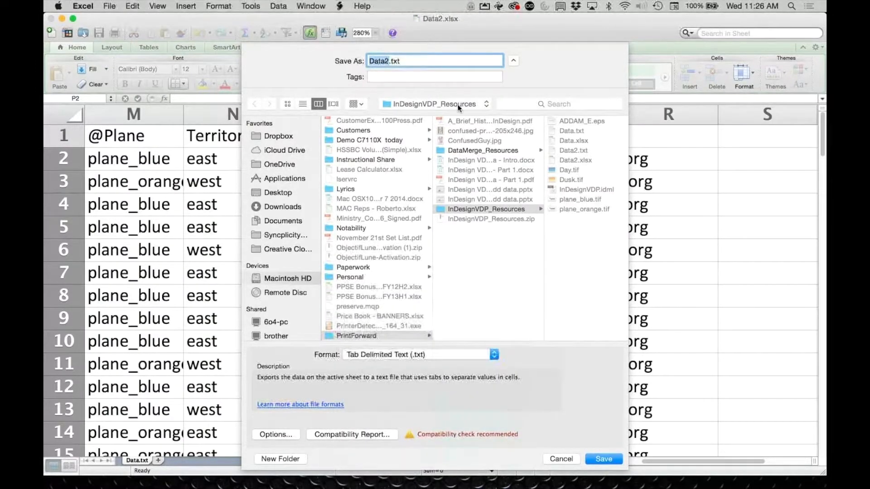
left_click(611, 458)
left_click(515, 107)
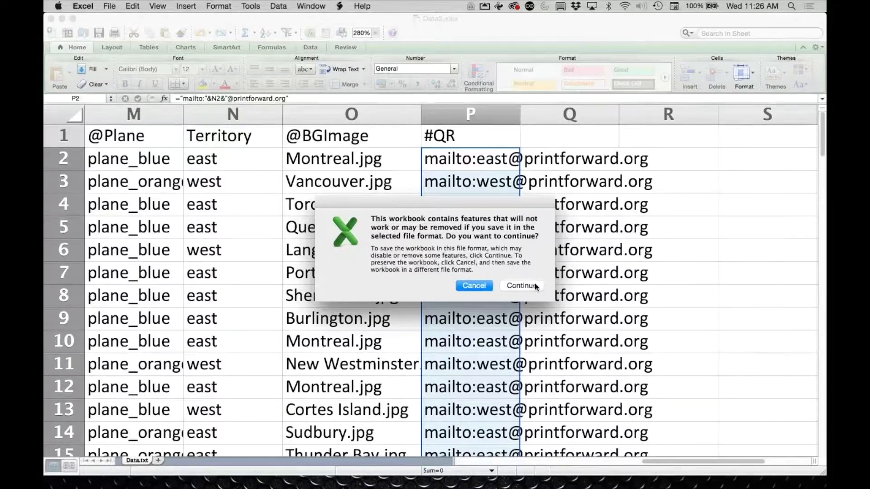
left_click(521, 285)
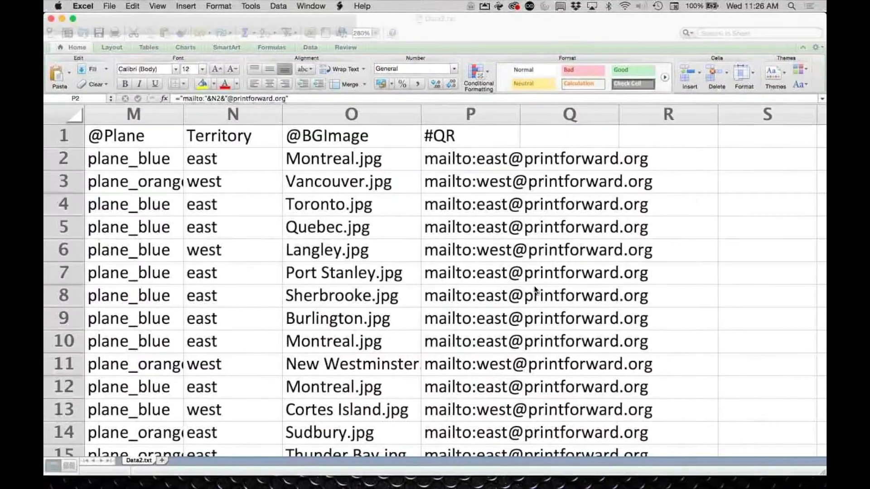
Switch to the PowerPoint slideshow, advance to the InDesign slide and open the linked InDesignVDP.idml in InDesign.
key("super+Tab")
key("super+Tab")
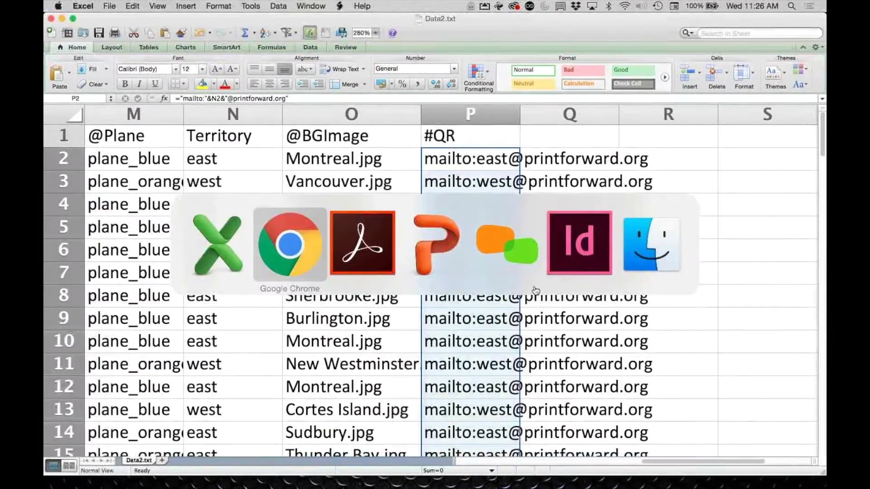
key("super+Tab")
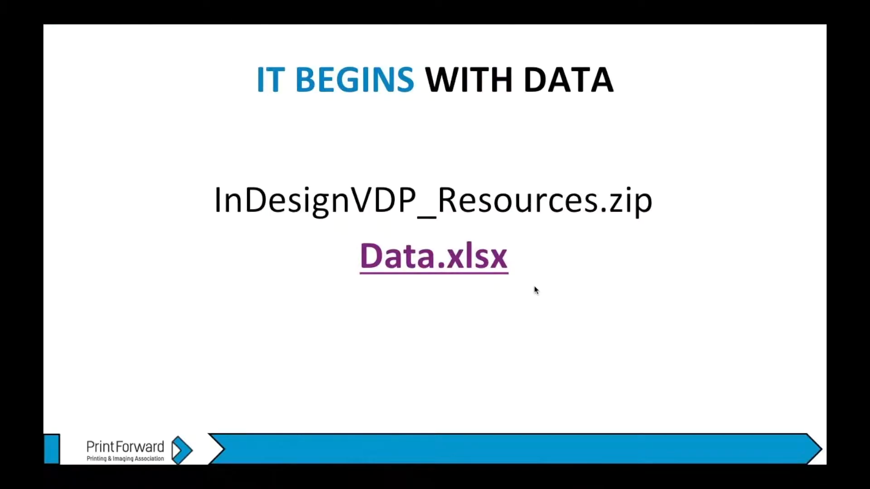
key("Right")
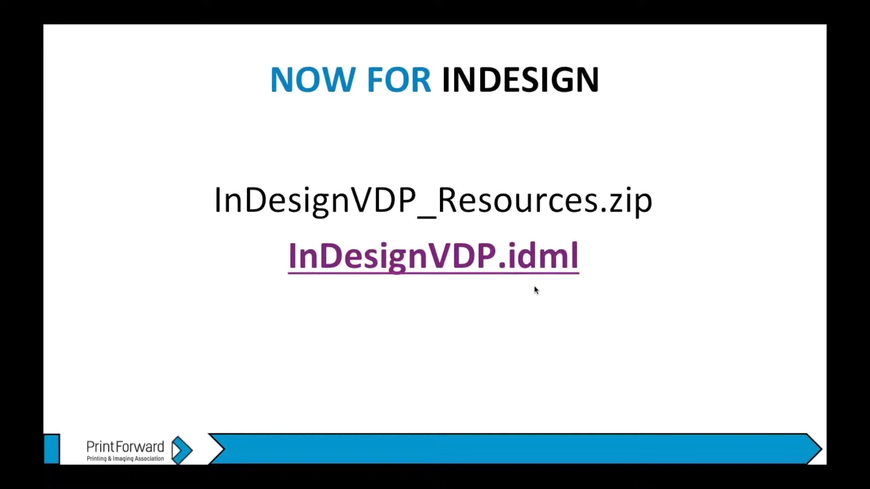
left_click(453, 209)
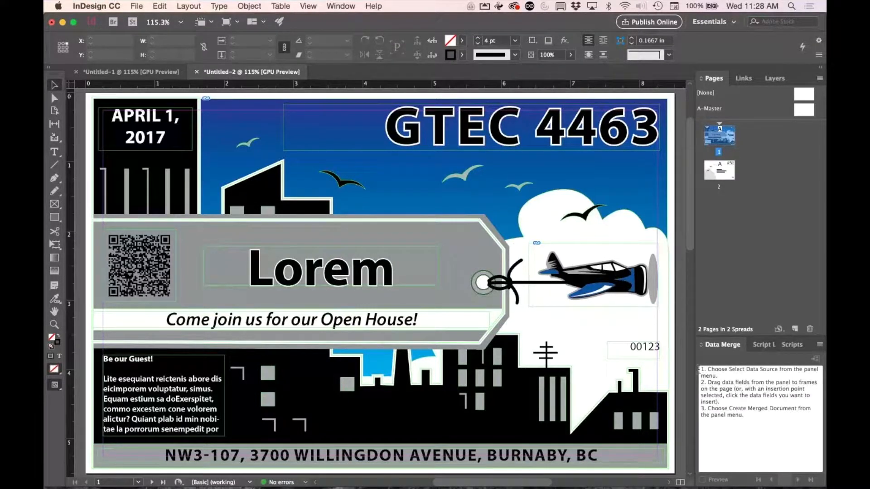
Look through InDesign's available panels and check that Data Merge is enabled among the utilities.
left_click(340, 6)
mouse_move(417, 256)
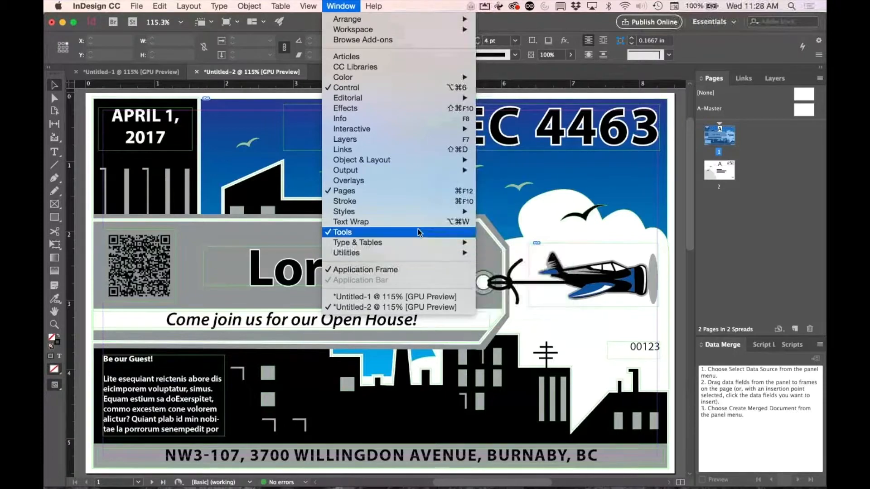
mouse_move(236, 5)
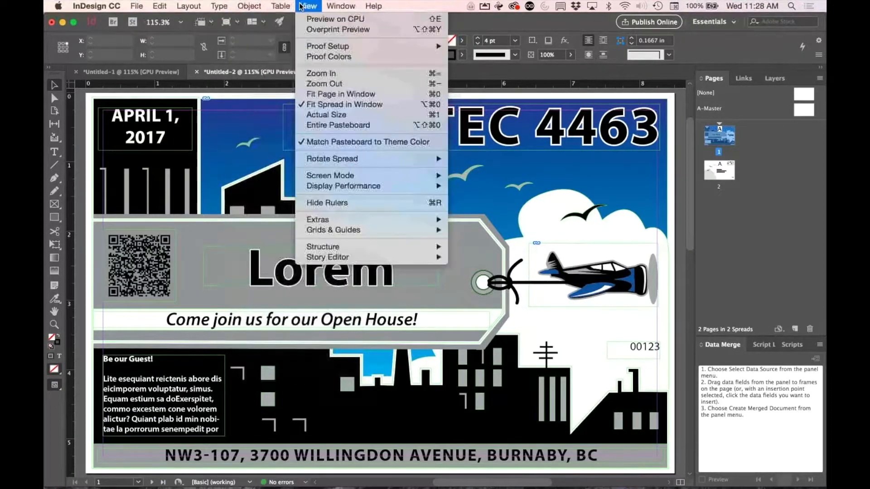
mouse_move(183, 7)
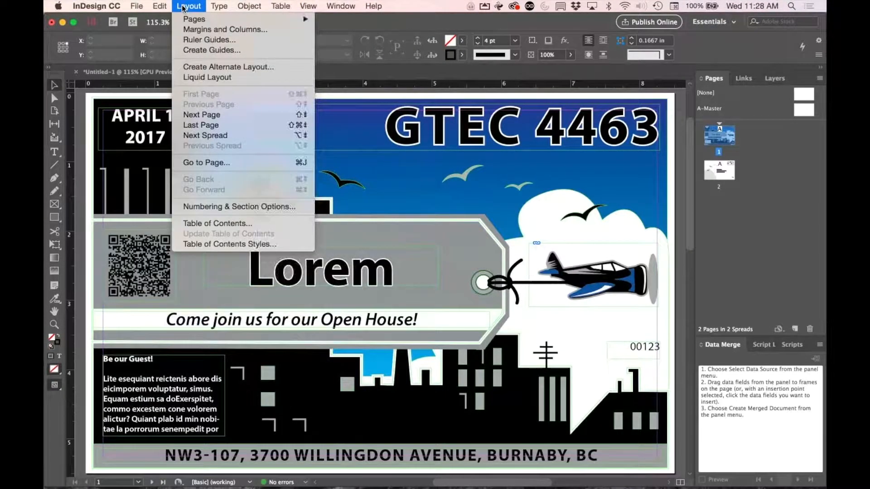
mouse_move(311, 6)
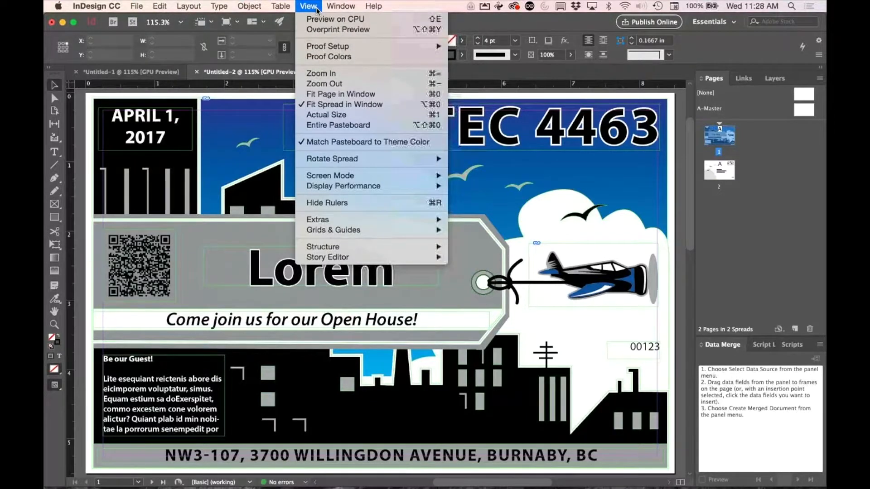
mouse_move(340, 7)
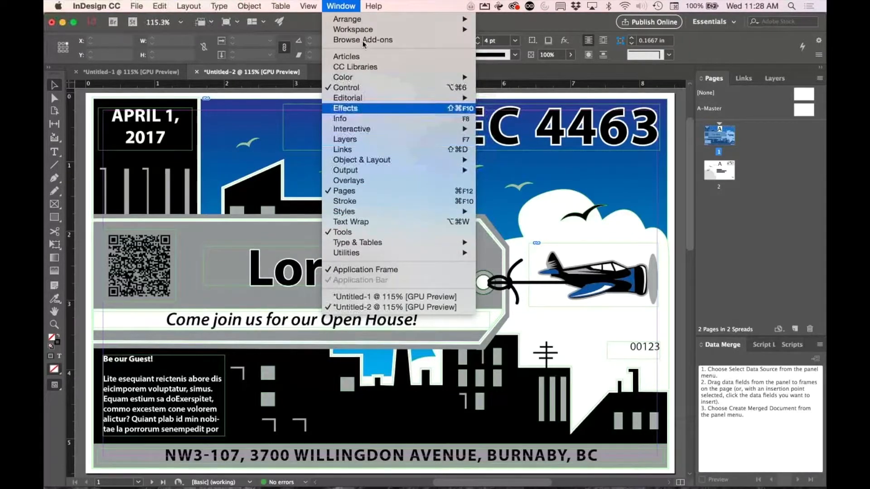
mouse_move(369, 252)
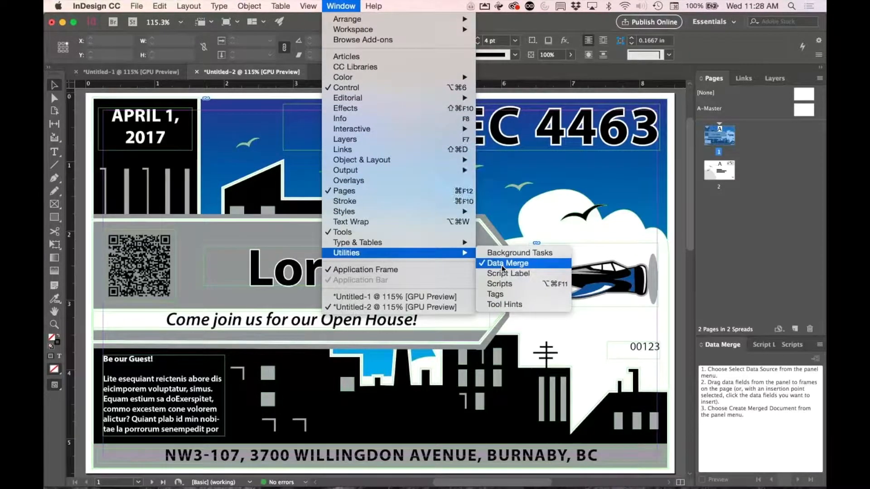
left_click(757, 427)
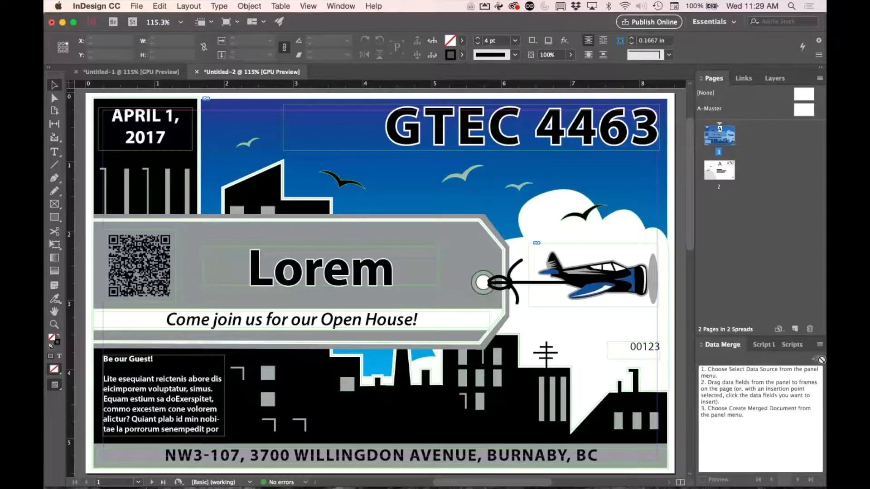
Try to select Data2.txt from the InDesignVDP_Resources folder as the Data Merge data source.
left_click(820, 345)
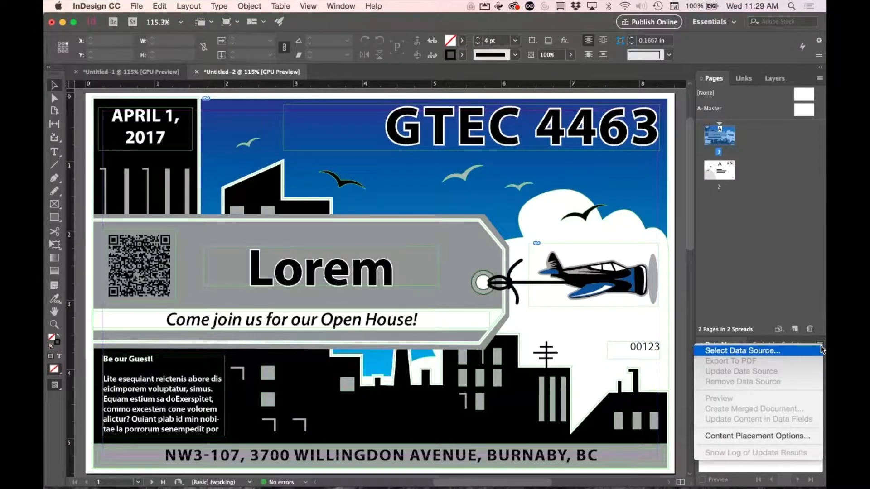
left_click(729, 352)
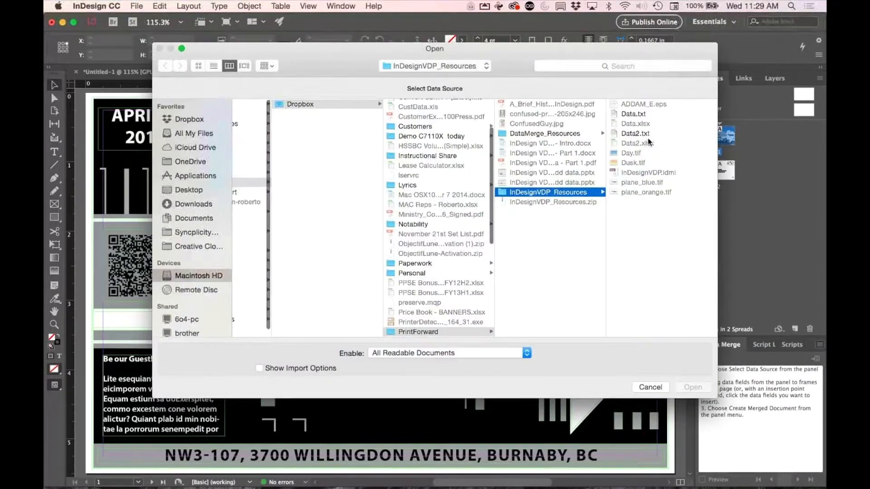
left_click(636, 134)
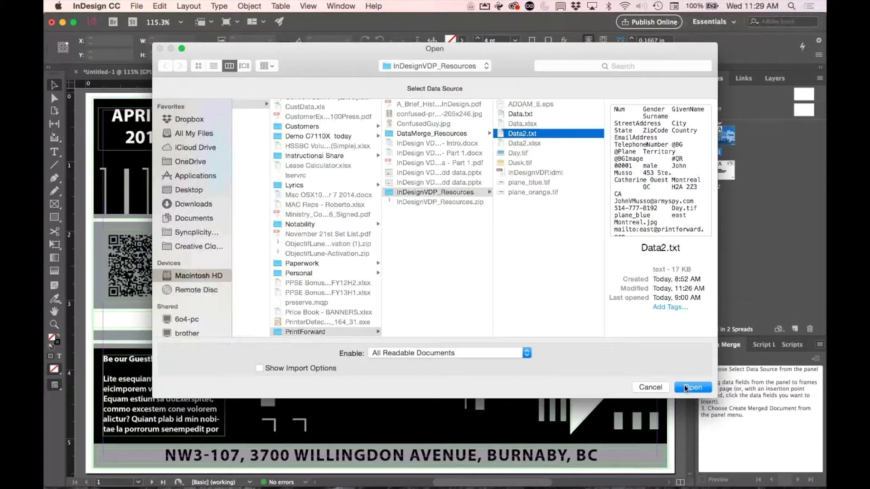
left_click(691, 390)
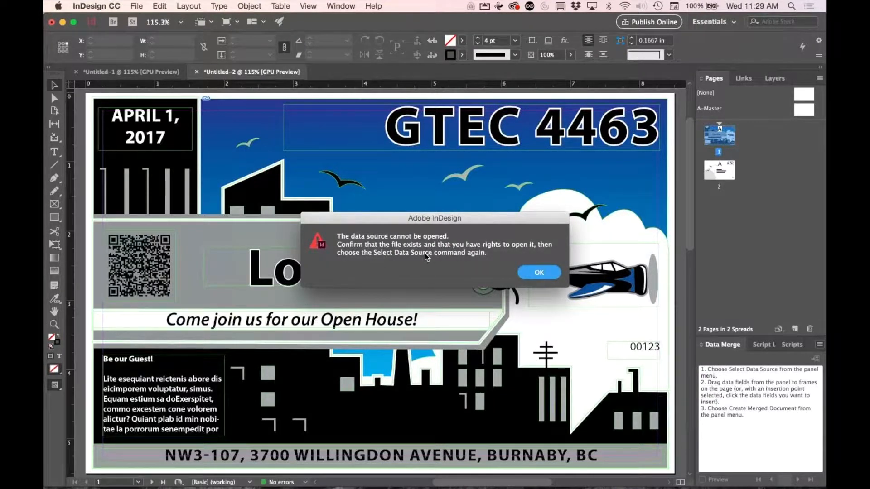
left_click(549, 276)
Quit Excel without saving the changes to Data2.txt and return to the postcard document in InDesign.
mouse_move(480, 481)
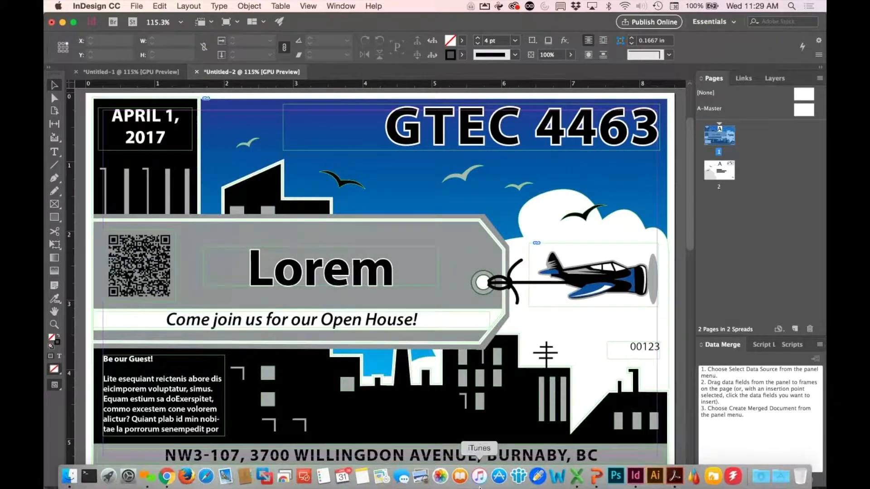
right_click(581, 481)
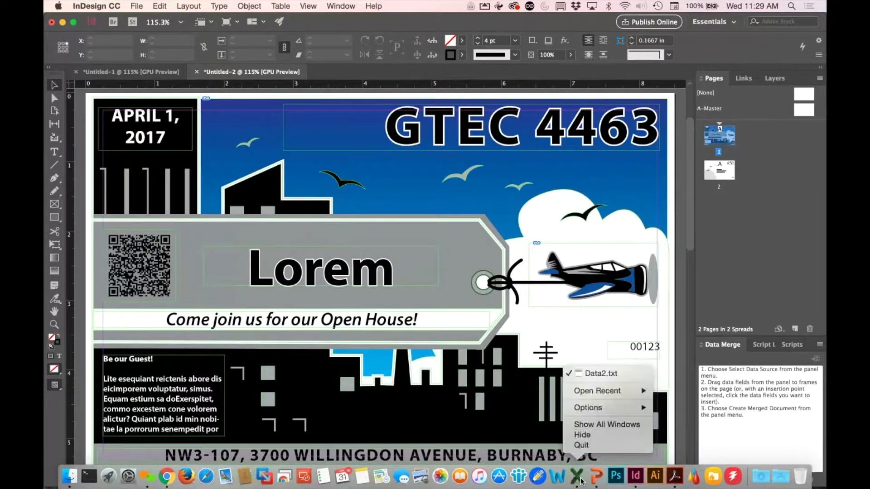
left_click(584, 446)
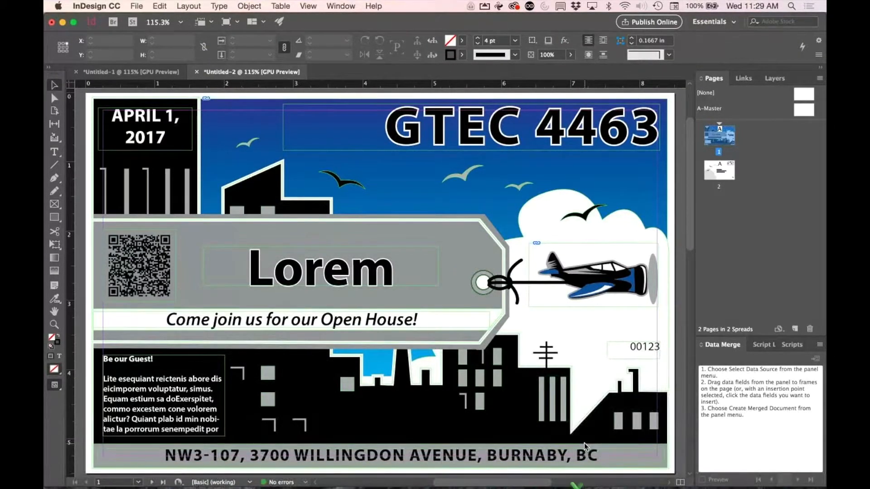
left_click(576, 482)
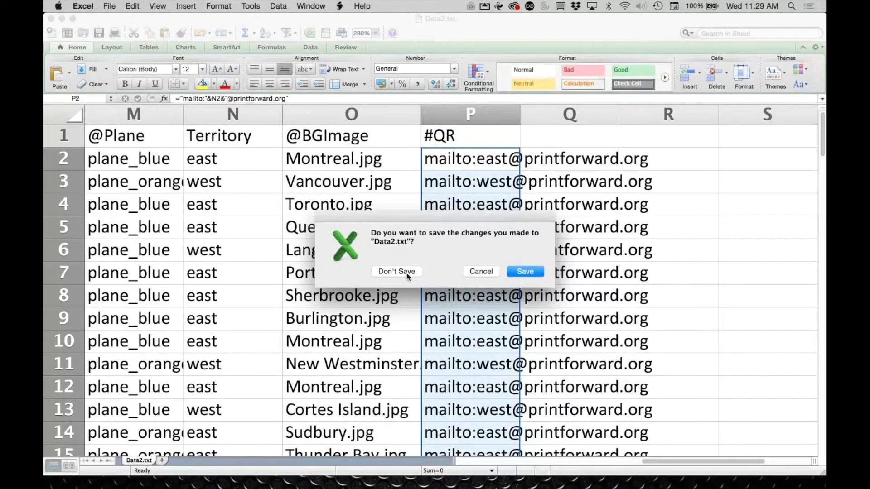
left_click(397, 271)
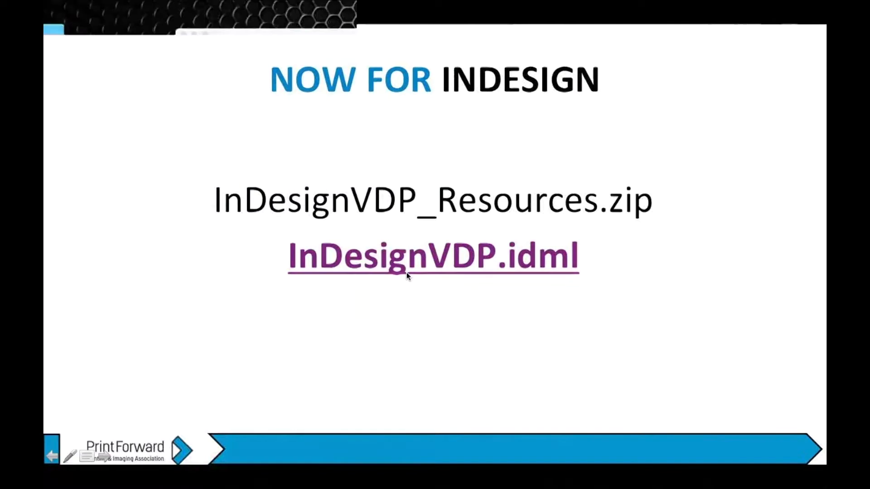
left_click(407, 273)
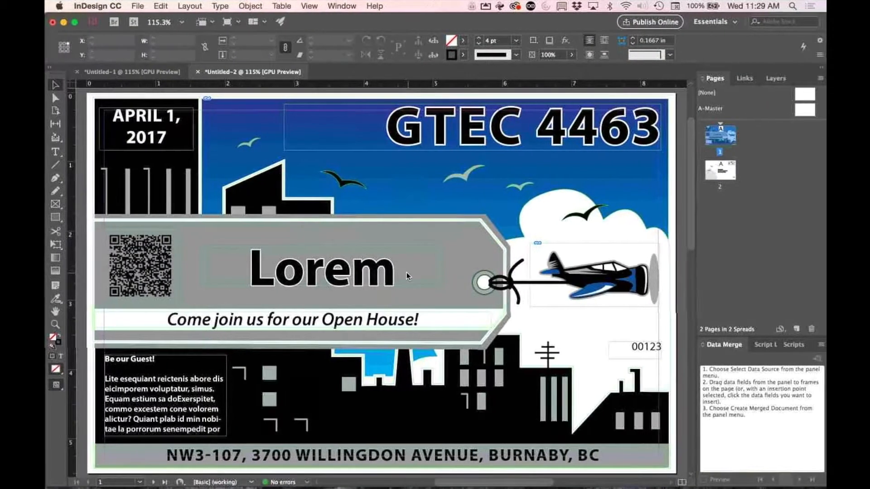
Select Data2.txt from InDesignVDP_Resources as the Data Merge data source and look through its imported fields.
left_click(820, 346)
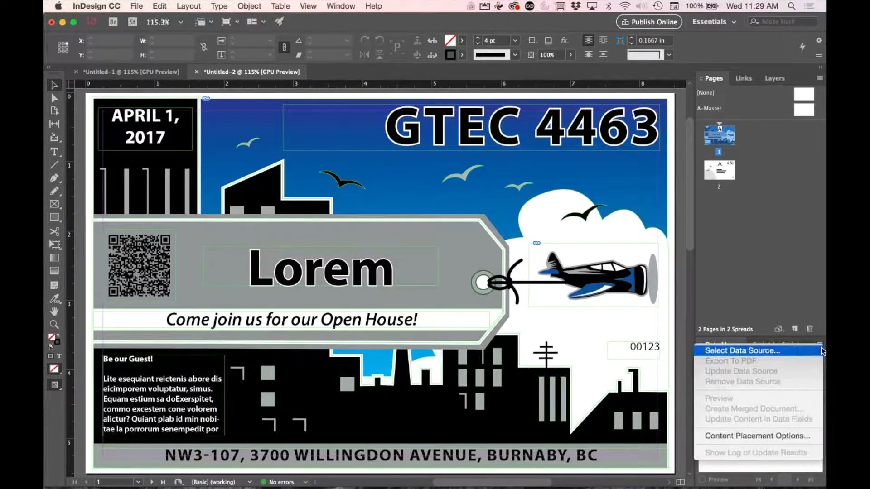
left_click(777, 349)
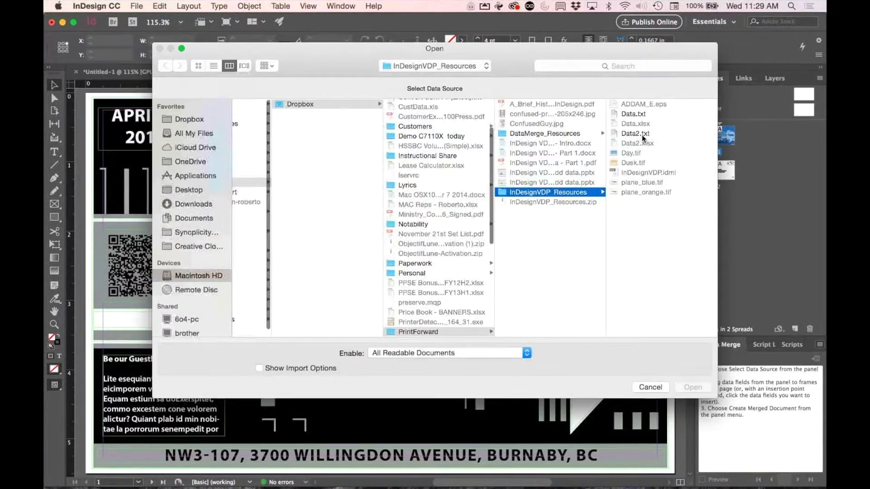
left_click(641, 134)
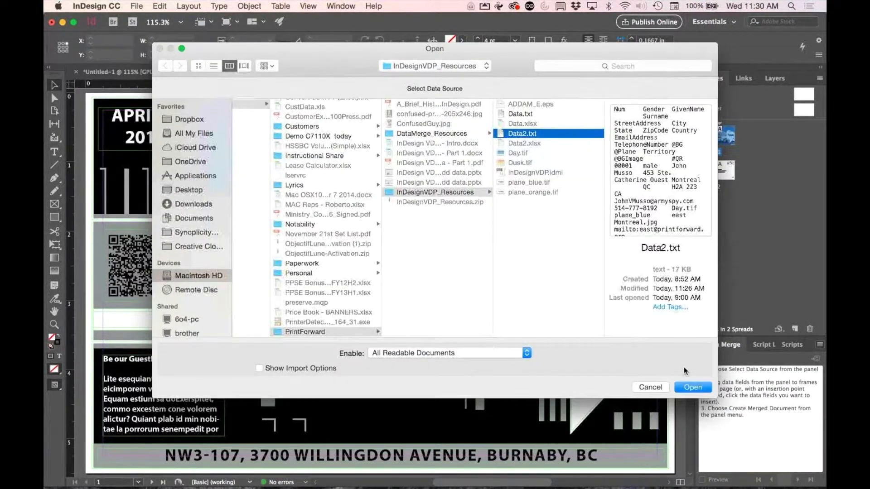
left_click(693, 388)
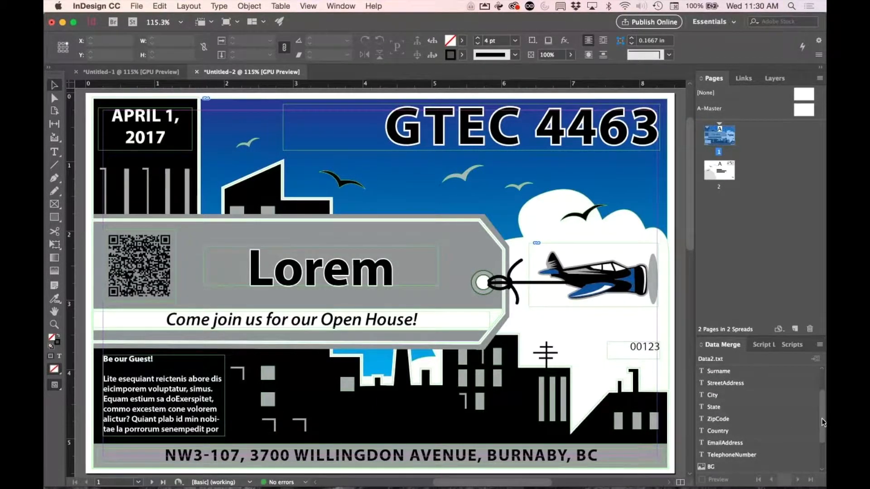
scroll(823, 422, "up", 3)
left_click_drag(822, 405, 822, 444)
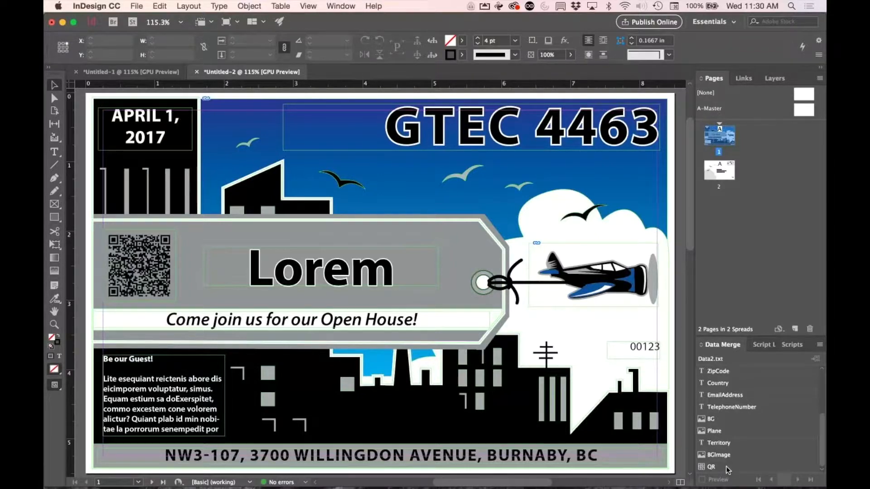
scroll(823, 431, "up", 3)
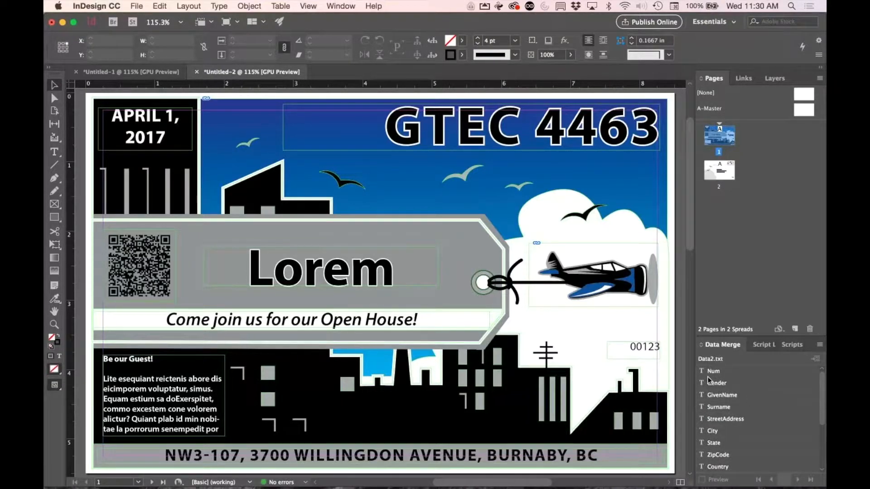
Replace the Lorem placeholder text on the grey tag with the GivenName data field.
left_click(254, 269)
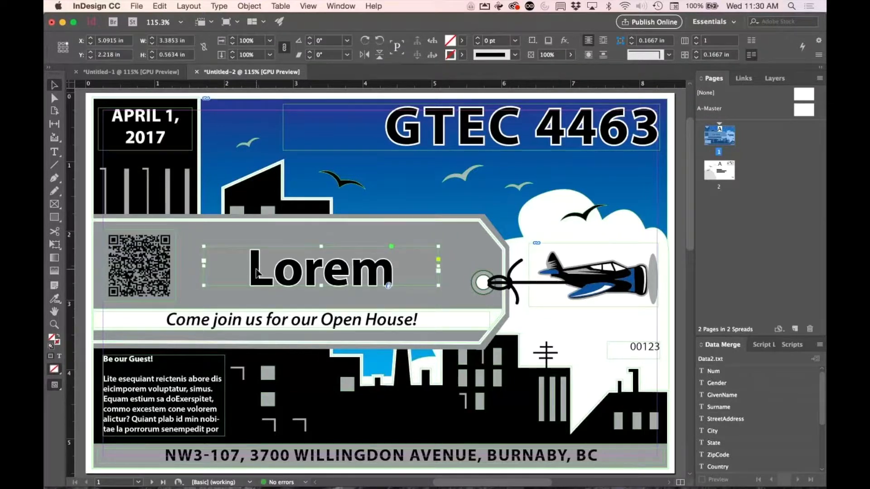
double_click(256, 270)
left_click_drag(246, 268, 385, 274)
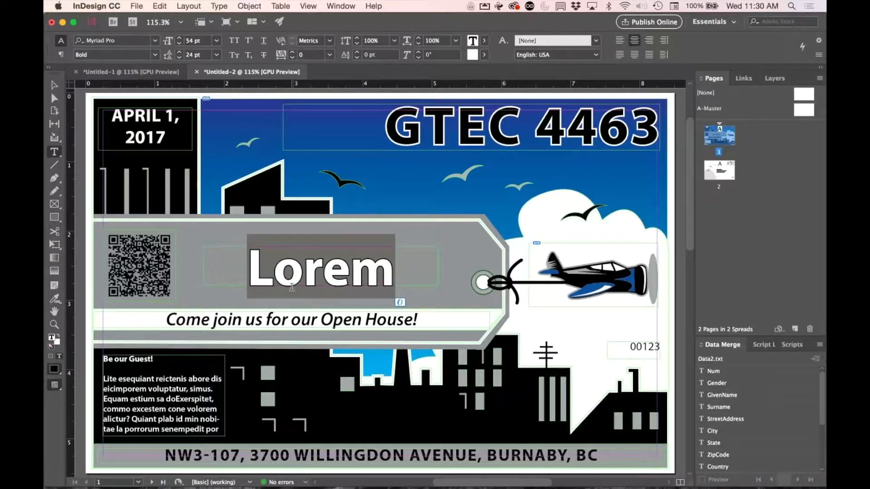
left_click(722, 395)
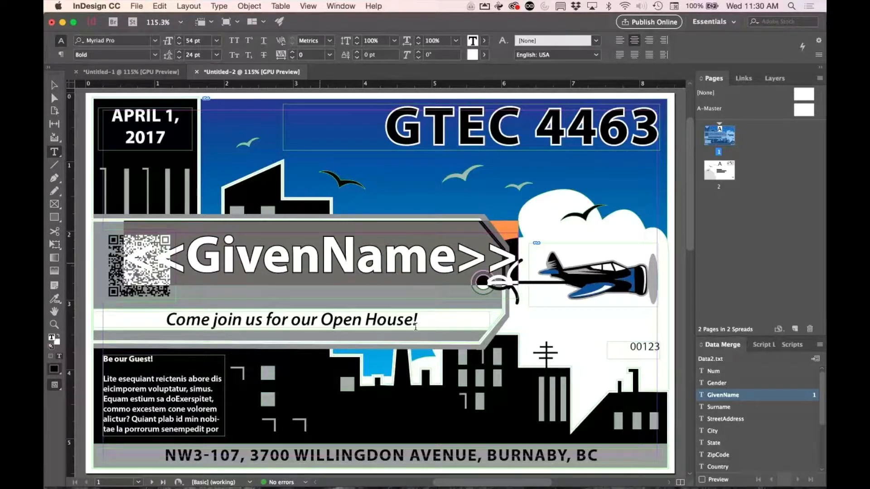
Turn on the merge preview and step through the records up to record 5 and back to record 1.
left_click(701, 479)
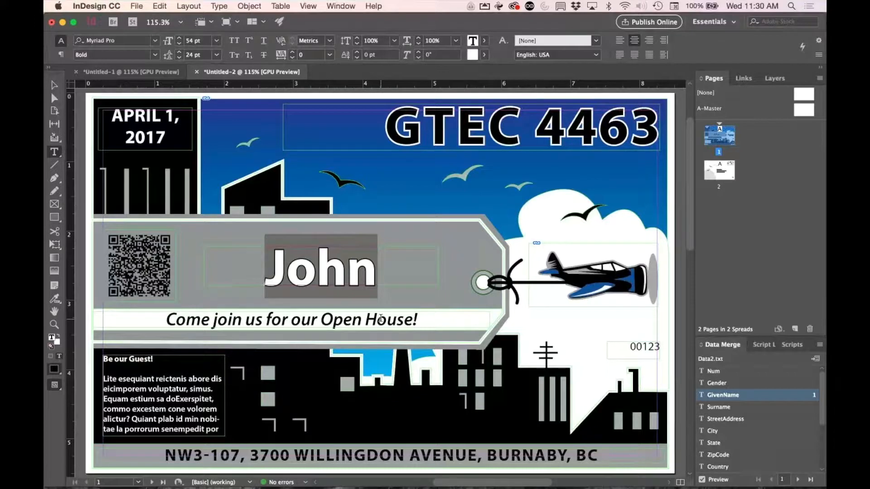
left_click(798, 480)
left_click(798, 480)
left_click(798, 480)
left_click(797, 480)
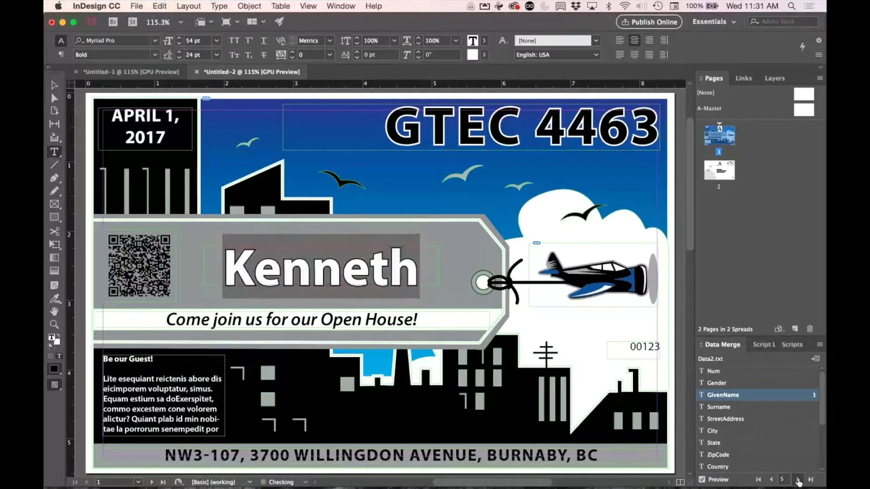
left_click(771, 479)
left_click(771, 480)
left_click(771, 480)
left_click(771, 480)
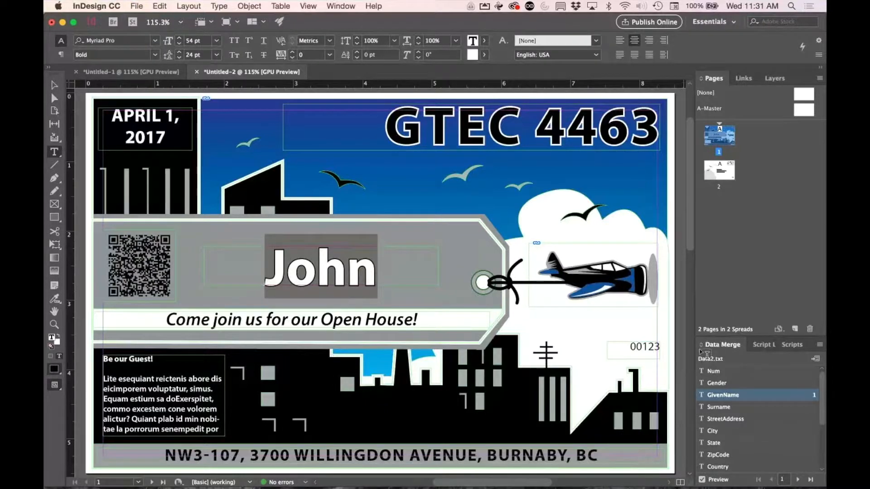
Replace the 00123 placeholder below the airplane with the Num data field, then preview record 2 and return to record 1.
double_click(638, 346)
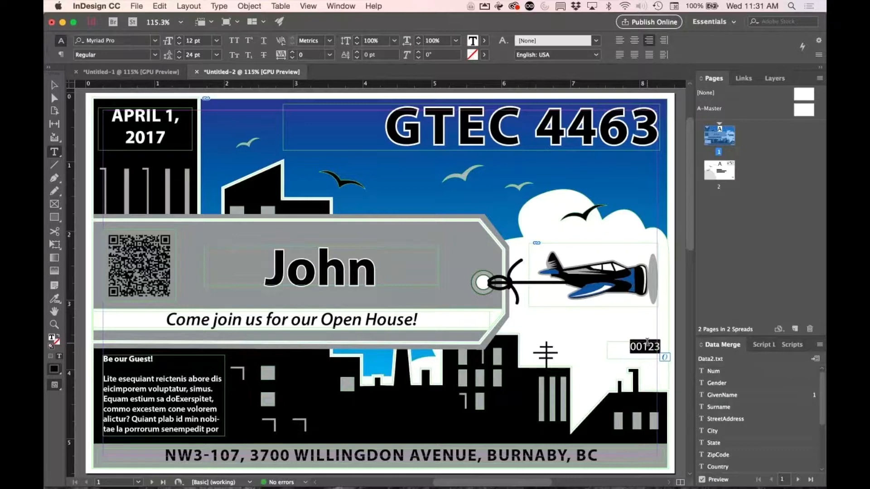
left_click(701, 370)
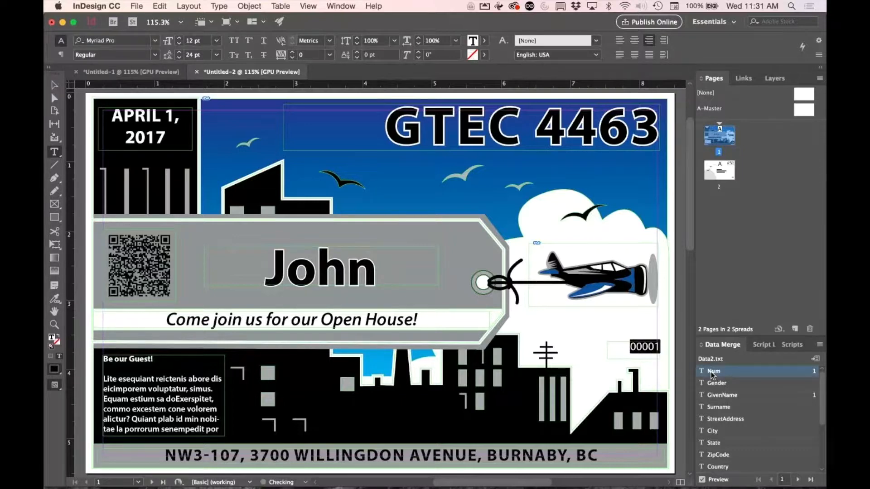
left_click(797, 480)
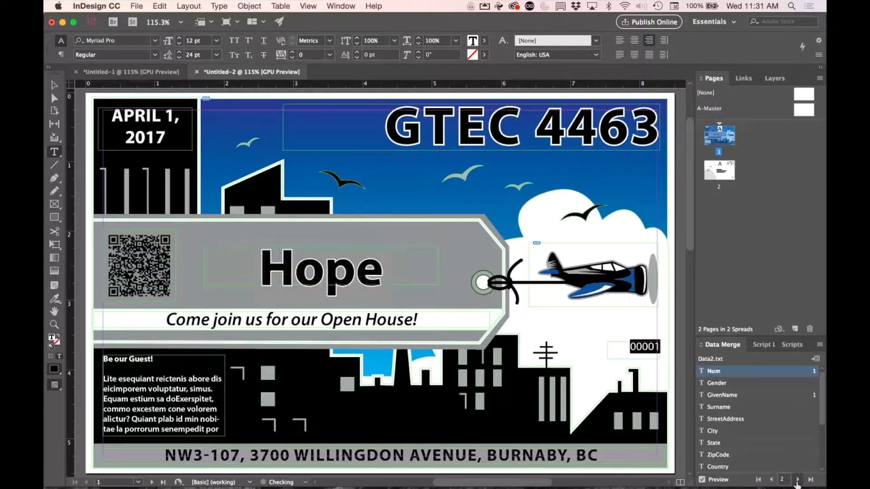
left_click(770, 479)
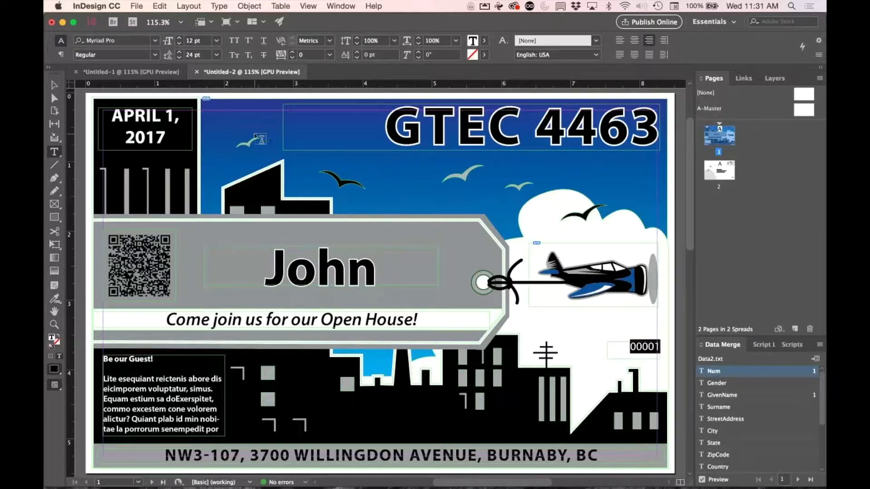
Assign the BG image field to the sky background frame, then preview record 2 and return to record 1.
left_click(54, 84)
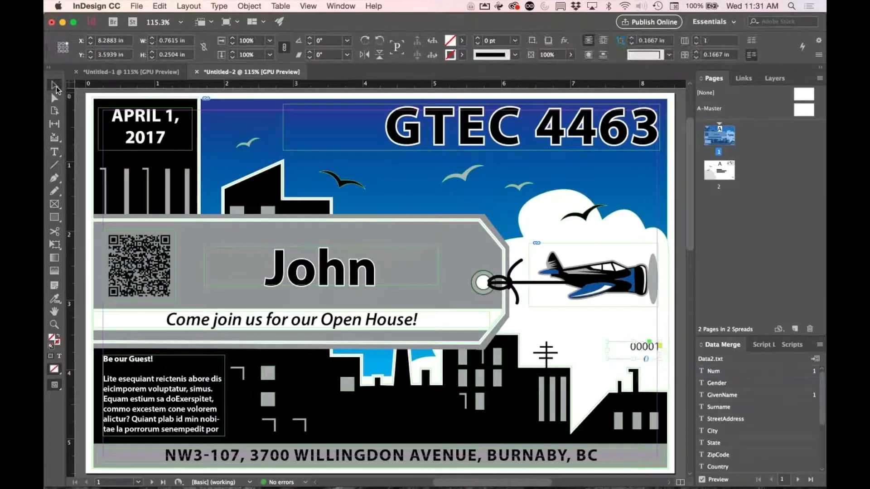
left_click(382, 184)
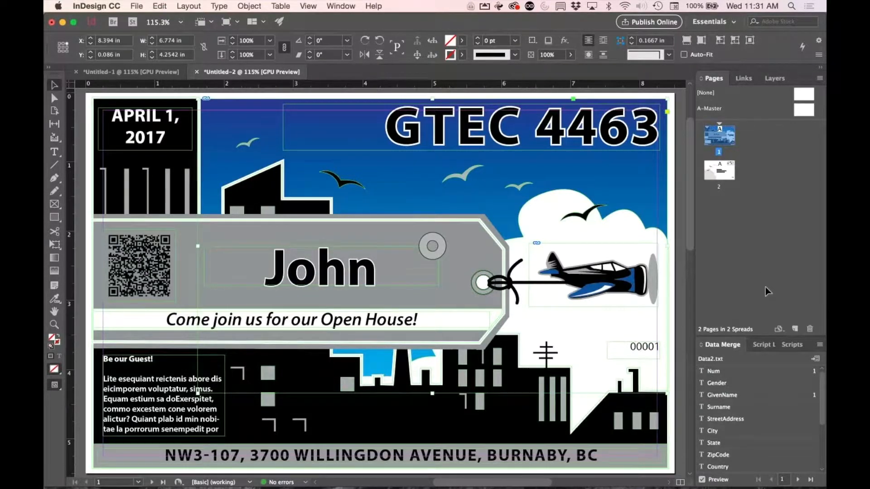
scroll(792, 406, "down", 5)
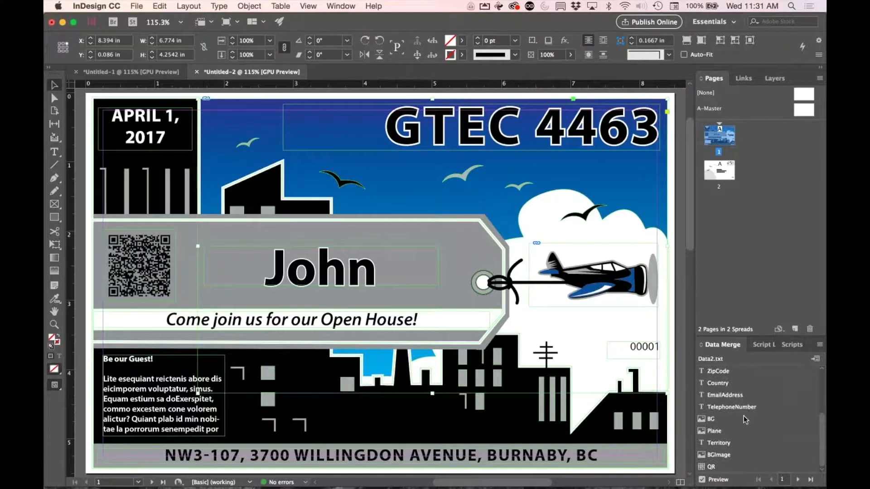
left_click(711, 419)
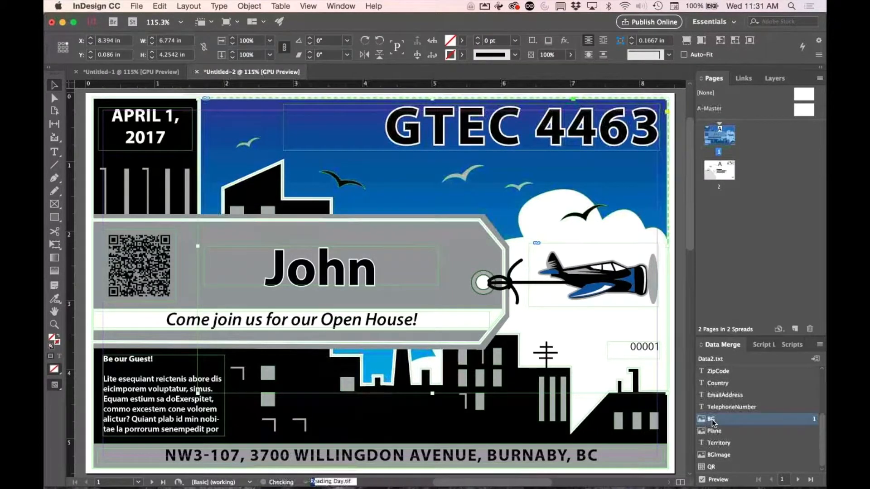
left_click(796, 480)
left_click(771, 479)
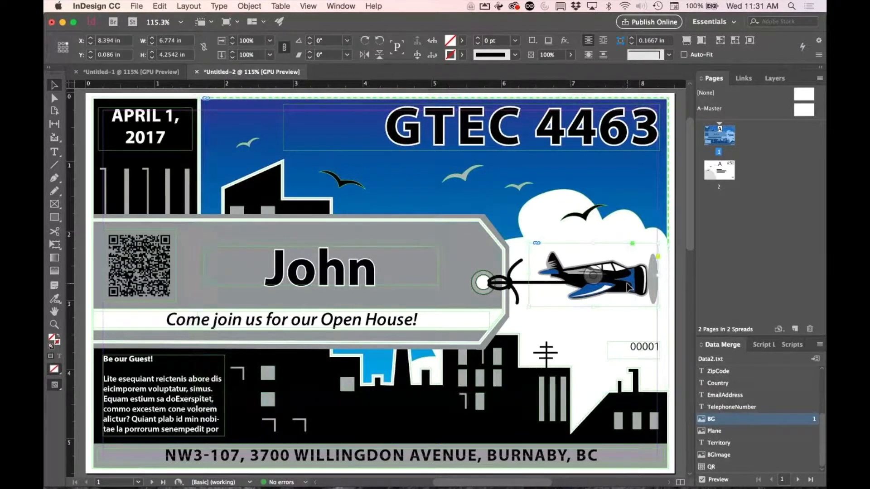
Assign the Plane image field to the airplane picture frame with record 2 previewed.
left_click(593, 274)
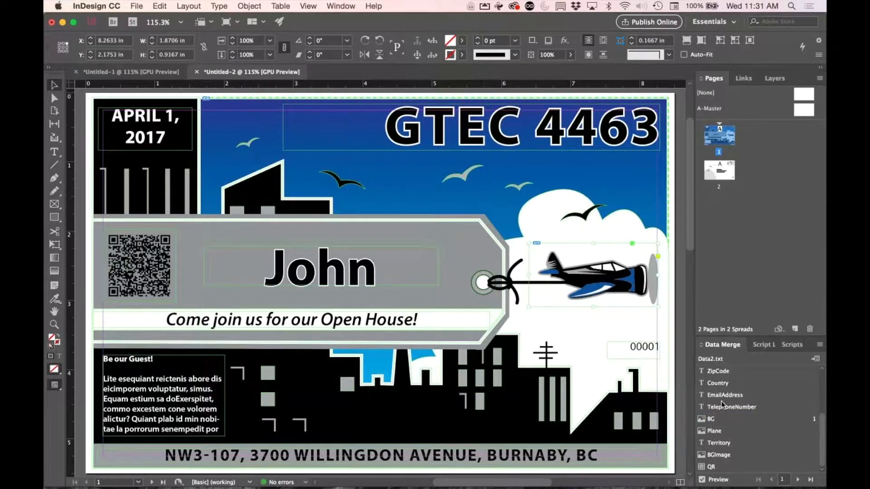
left_click(798, 479)
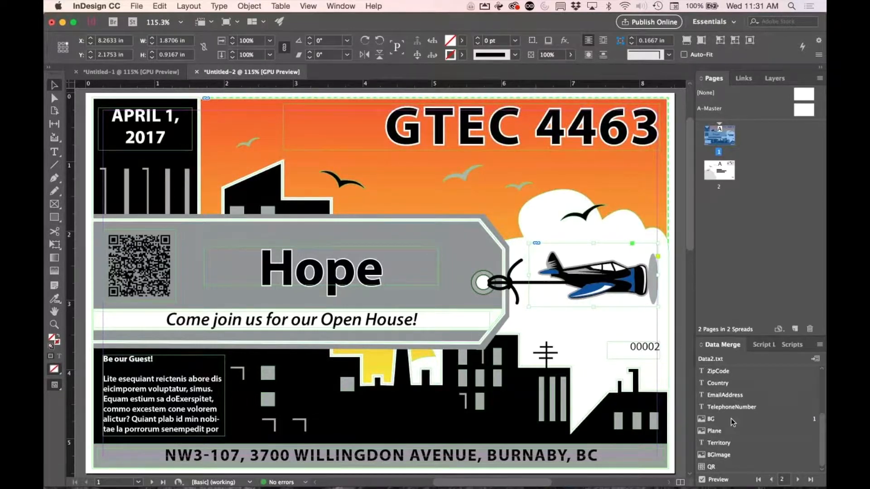
left_click(711, 431)
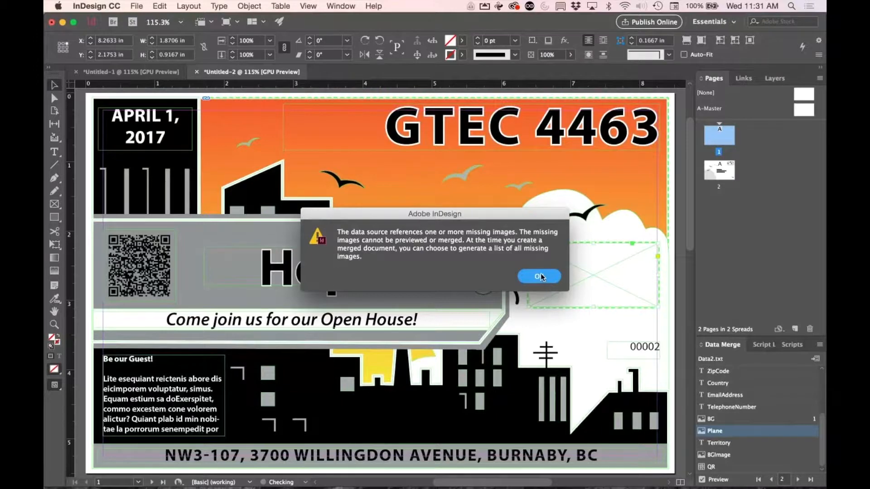
left_click(546, 276)
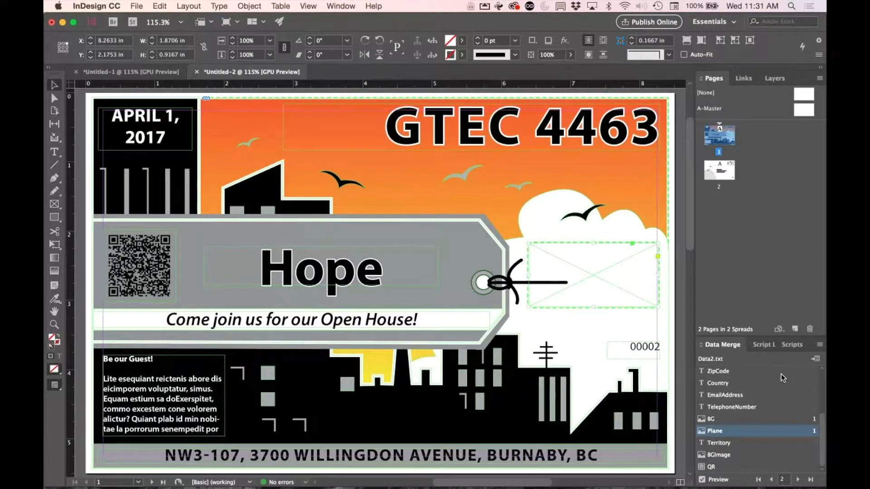
Switch the data merge source to Data.txt, accepting the new source, and turn the merge preview back on at record 1.
left_click(820, 344)
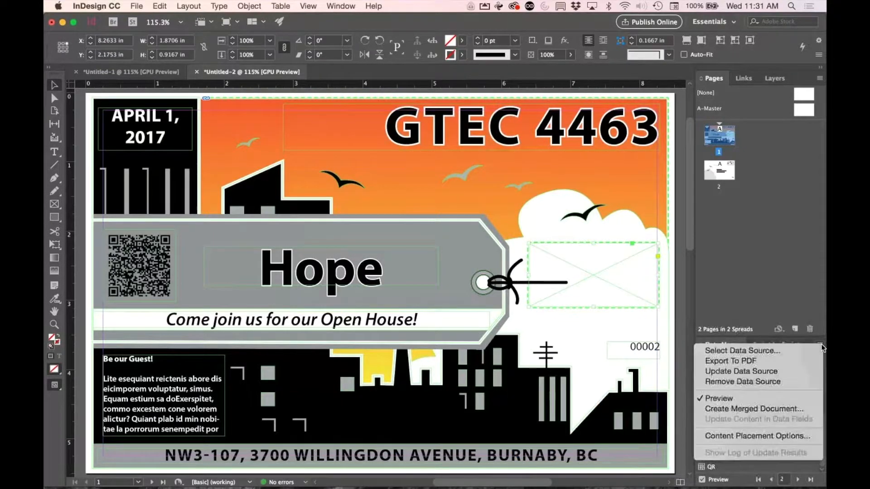
left_click(758, 349)
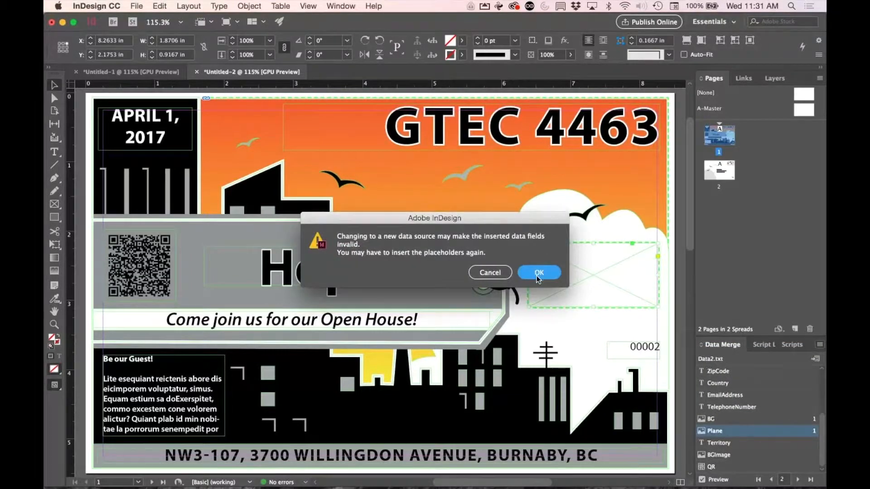
left_click(531, 271)
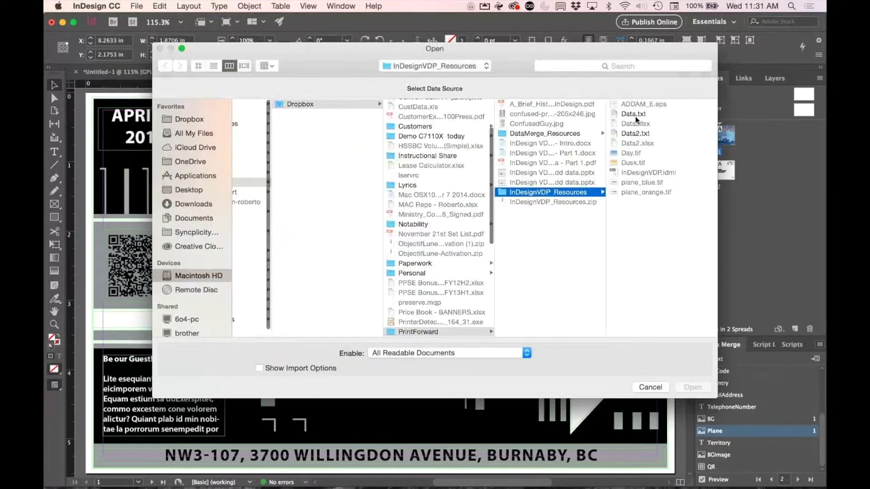
left_click(633, 114)
left_click(693, 388)
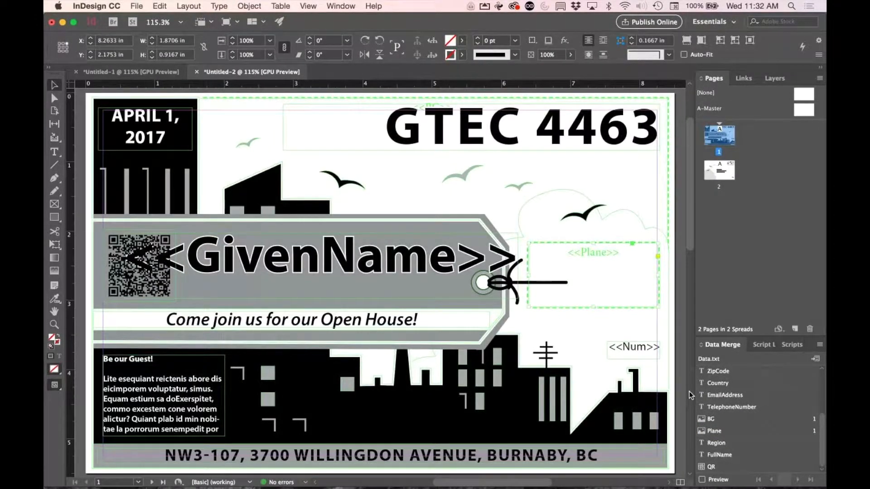
left_click(702, 479)
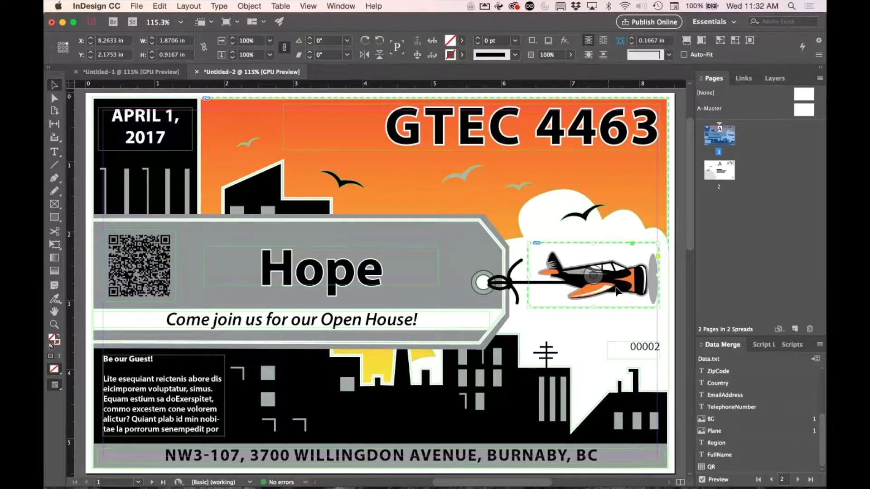
left_click(772, 481)
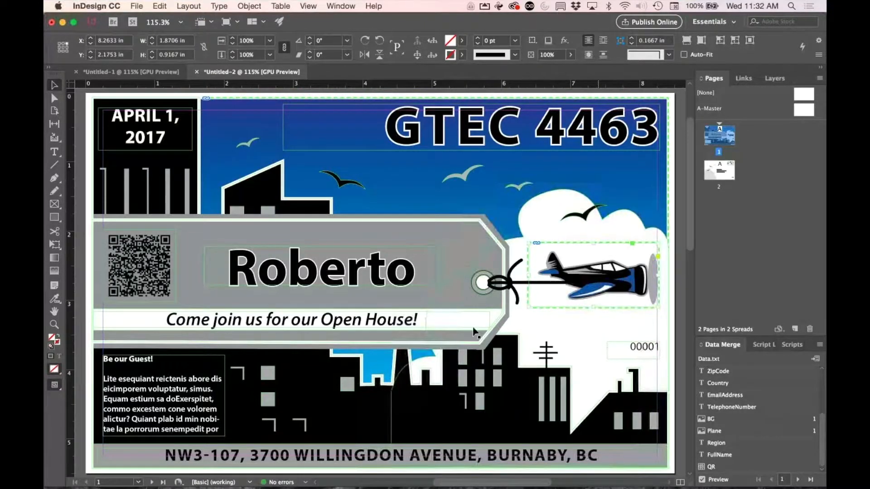
Assign the QR data field to the QR code frame on page 1.
left_click(159, 256)
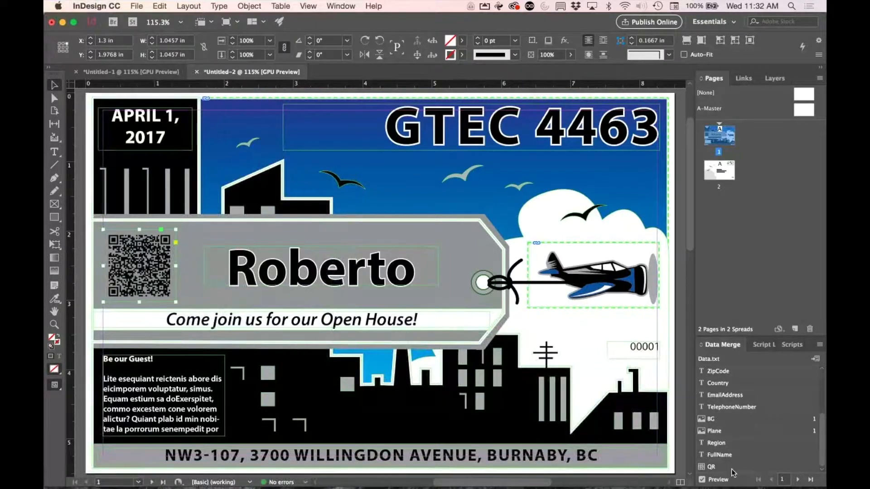
left_click(713, 467)
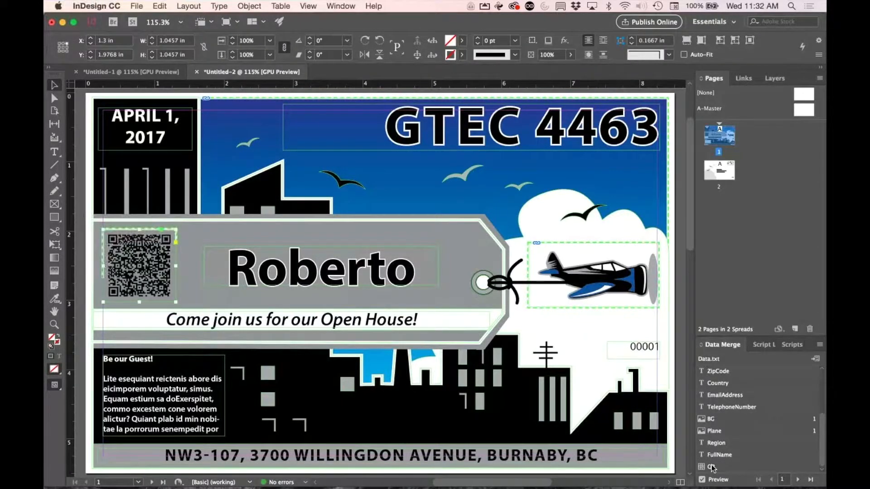
left_click(712, 467)
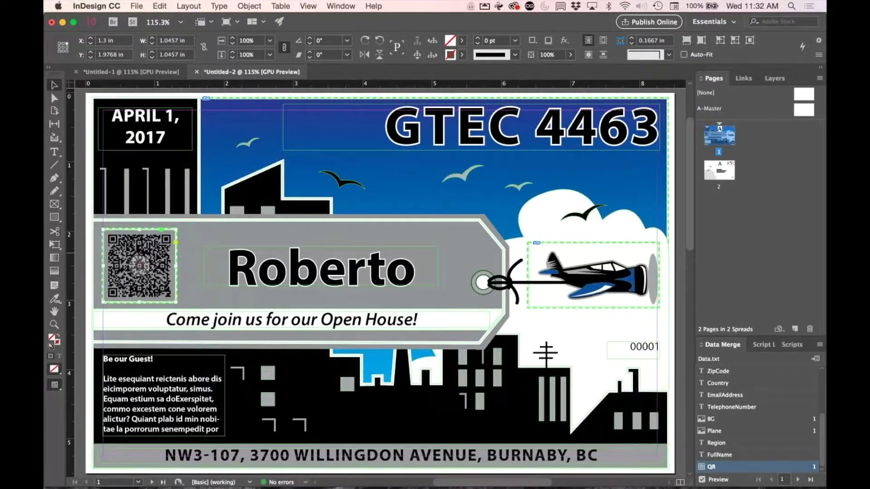
mouse_move(157, 257)
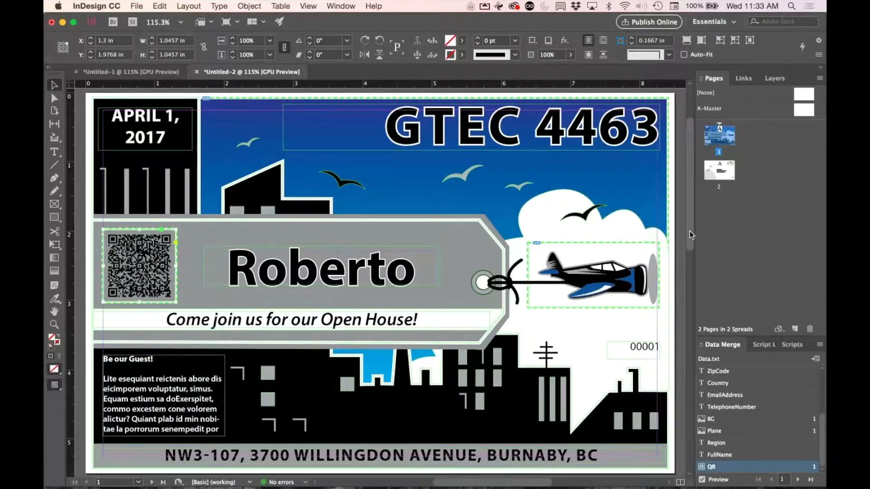
Replace the 00123 placeholder on page 2 with the Num data field.
left_click_drag(690, 232, 688, 426)
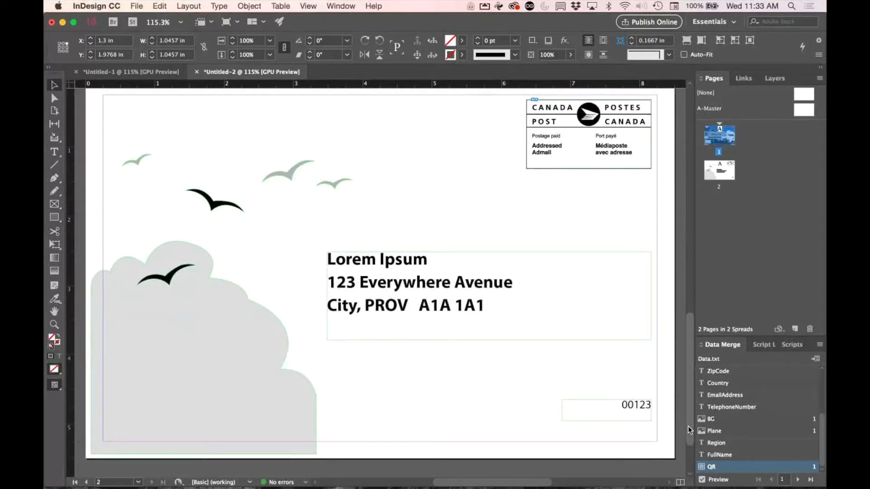
double_click(638, 410)
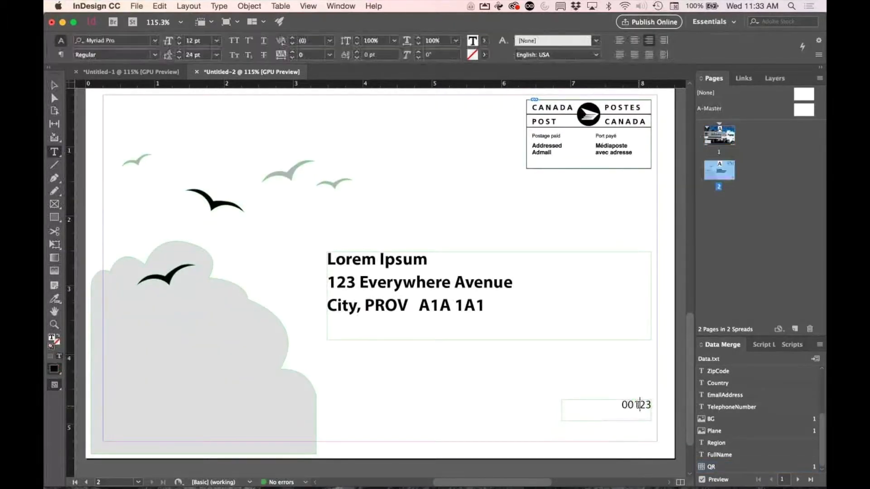
double_click(637, 405)
left_click_drag(824, 431, 824, 376)
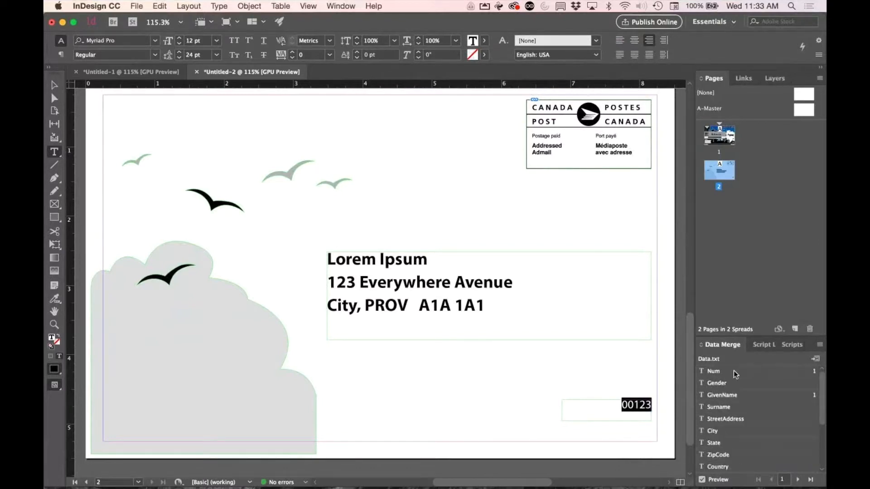
left_click(717, 370)
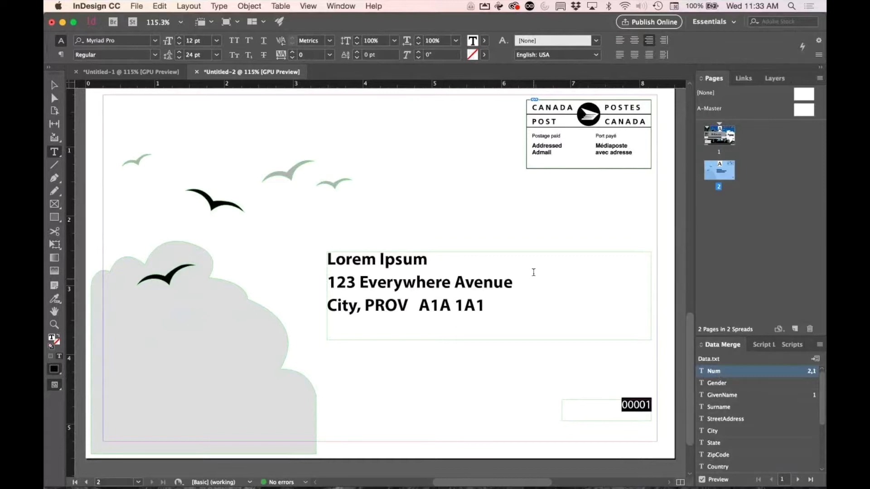
Replace Lorem with the GivenName field and Ipsum with the Surname field in the page 2 address block.
double_click(376, 259)
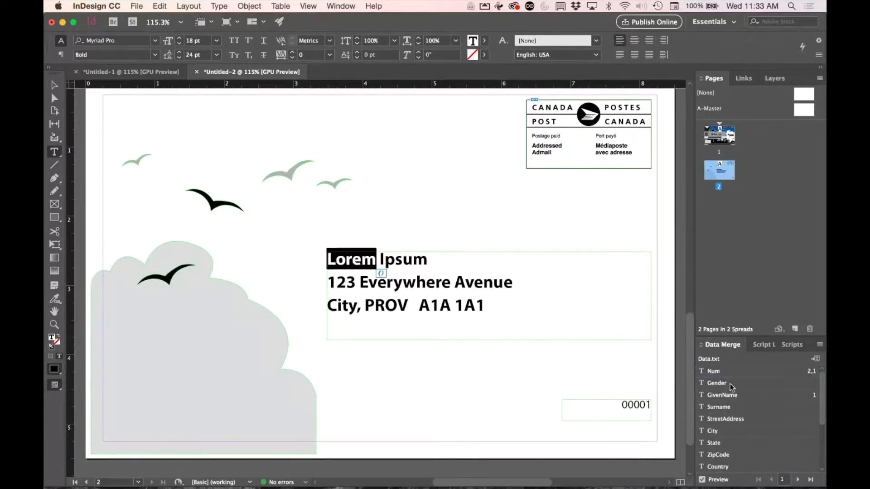
left_click(719, 395)
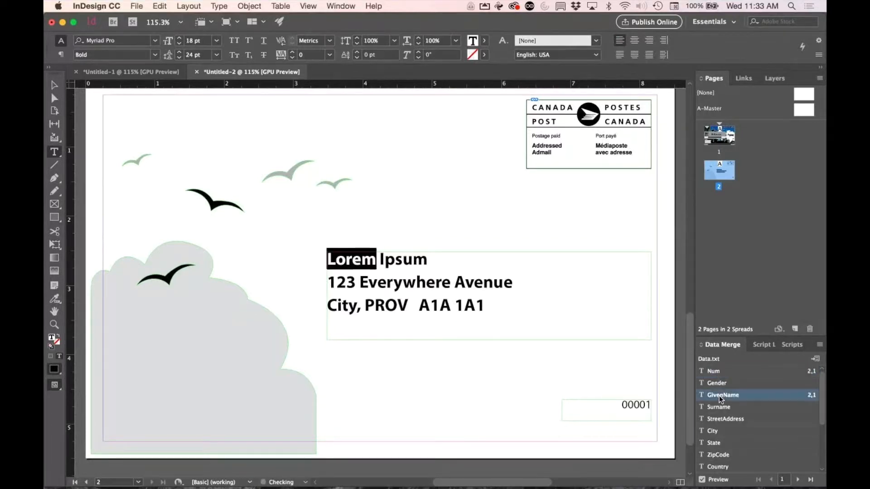
double_click(426, 258)
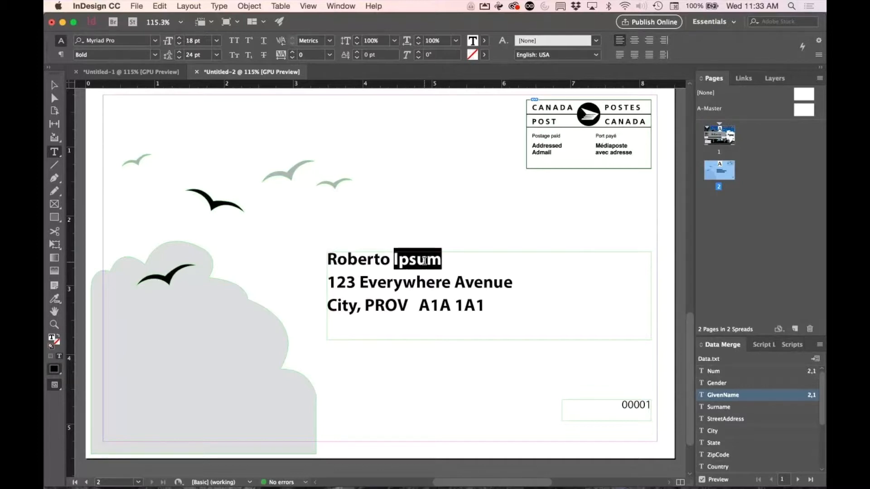
left_click(719, 407)
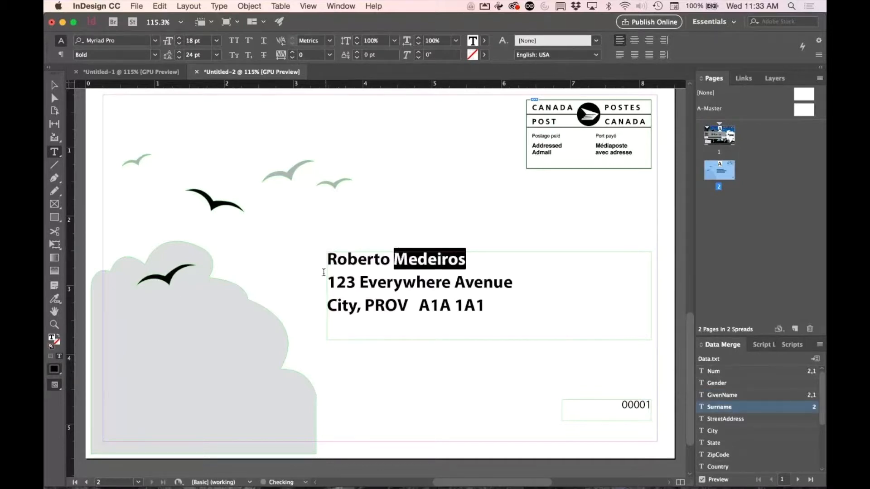
Replace the street line of the address block with the StreetAddress field and the City placeholder with the City field.
left_click_drag(328, 282, 513, 282)
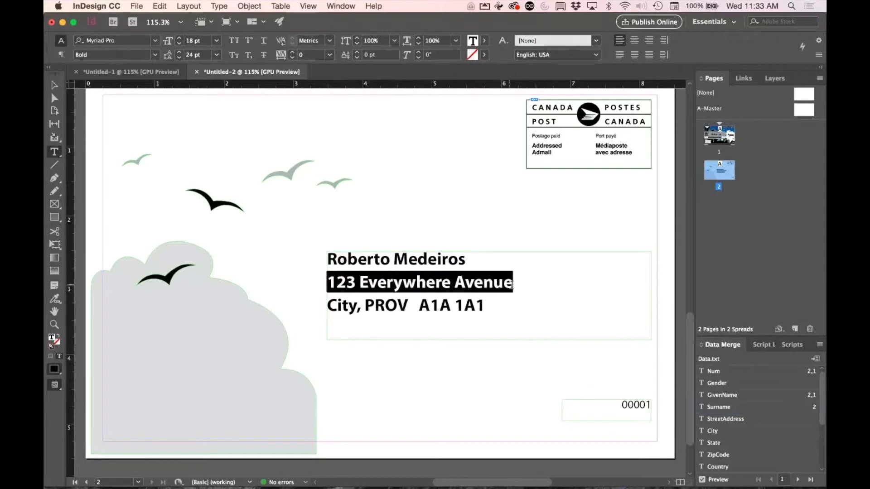
left_click(722, 421)
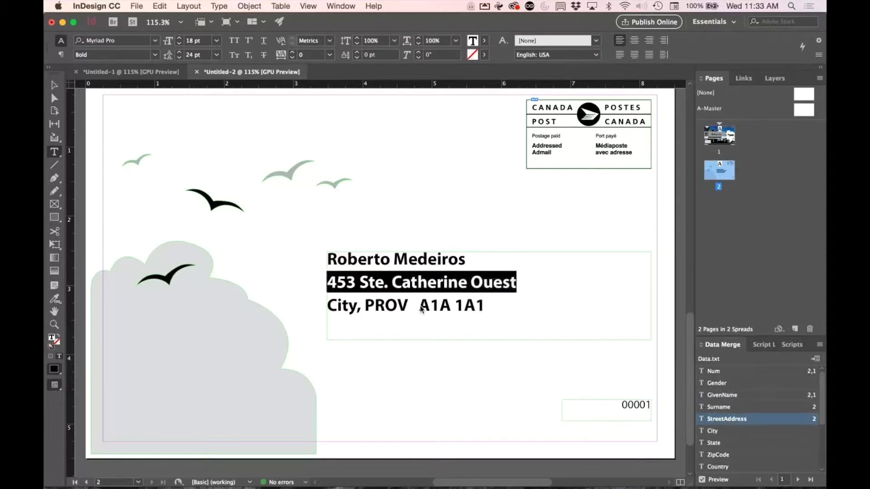
double_click(339, 305)
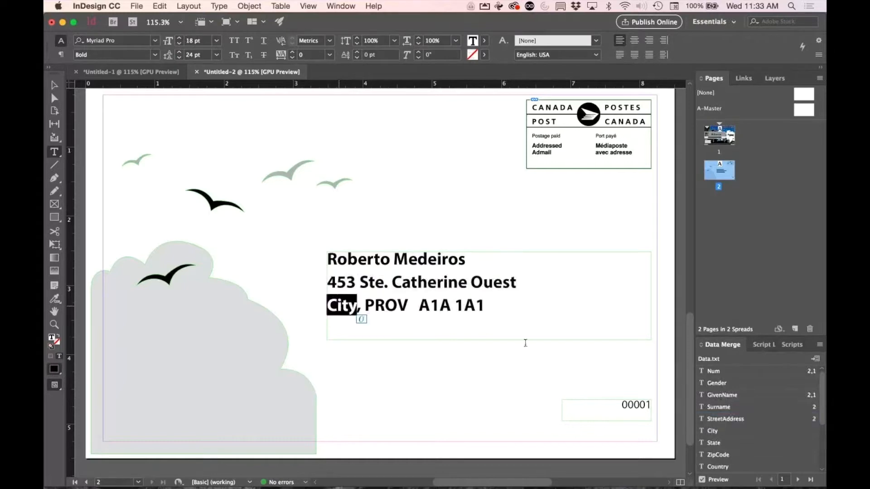
left_click(713, 430)
Replace the PROV placeholder with the State field and the postal code placeholder with the ZipCode field.
double_click(442, 306)
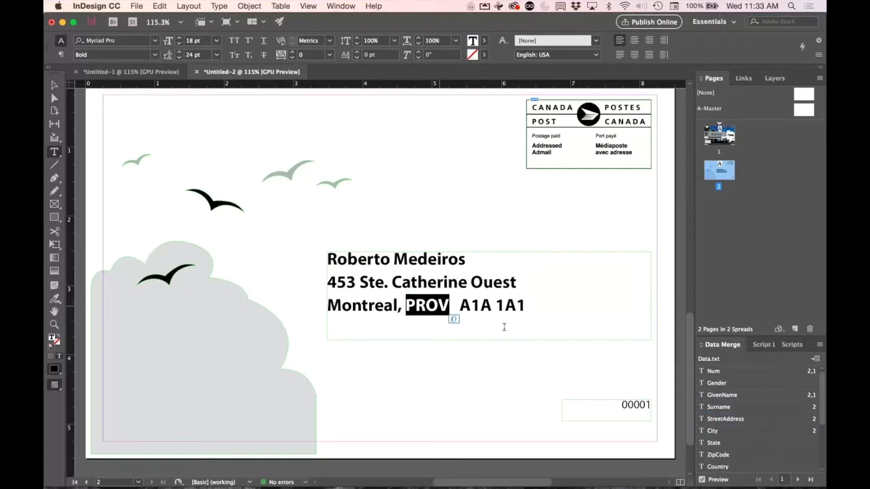
left_click(709, 442)
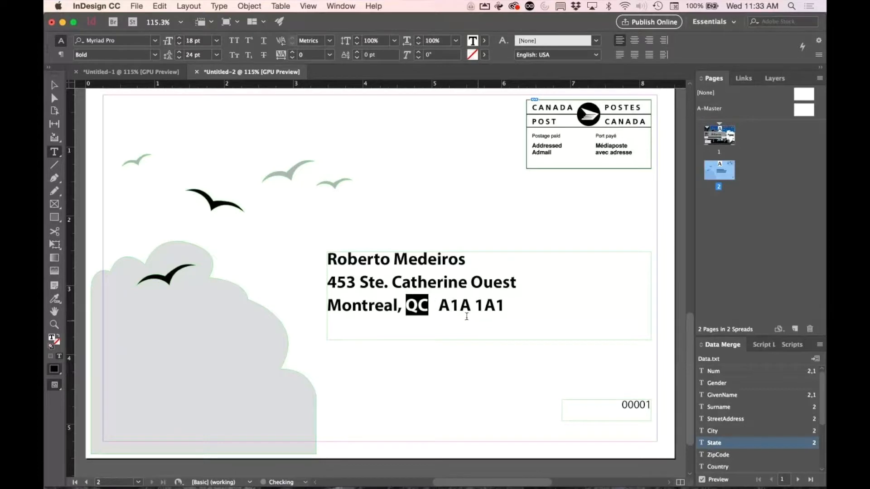
left_click(480, 307)
double_click(481, 307)
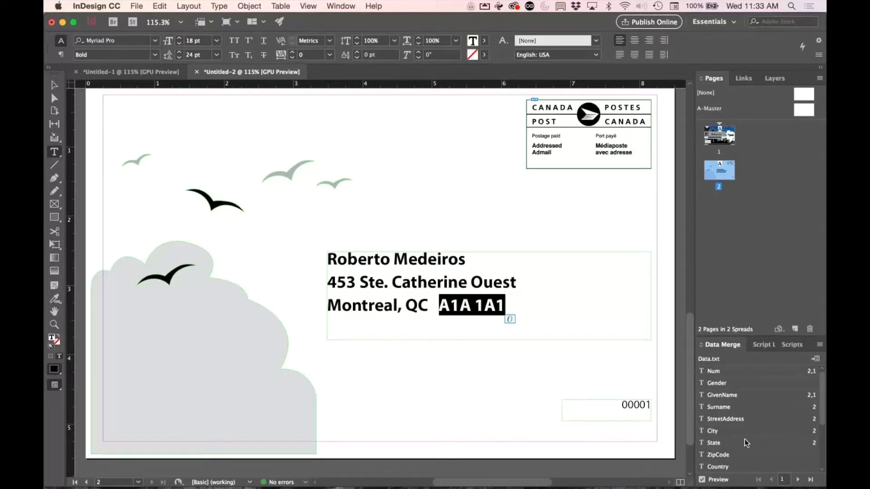
left_click(718, 455)
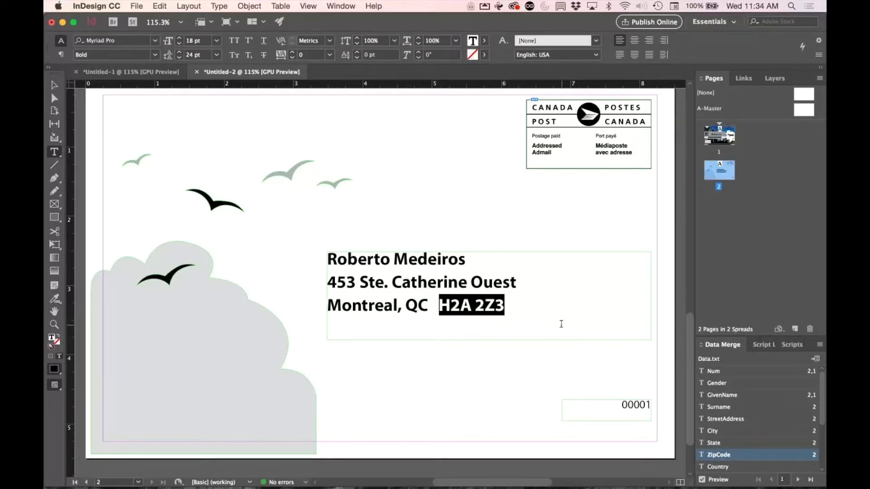
Apply All Caps to all three lines of the page 2 address block.
left_click_drag(561, 324, 325, 253)
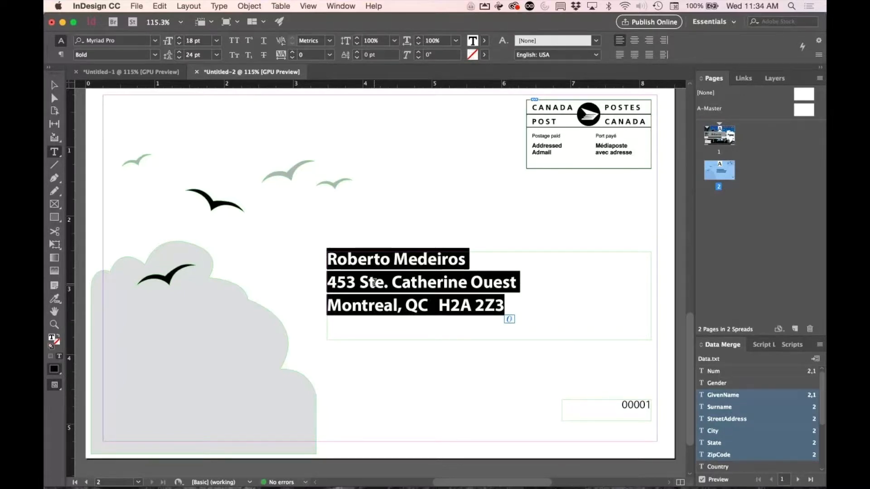
left_click(235, 43)
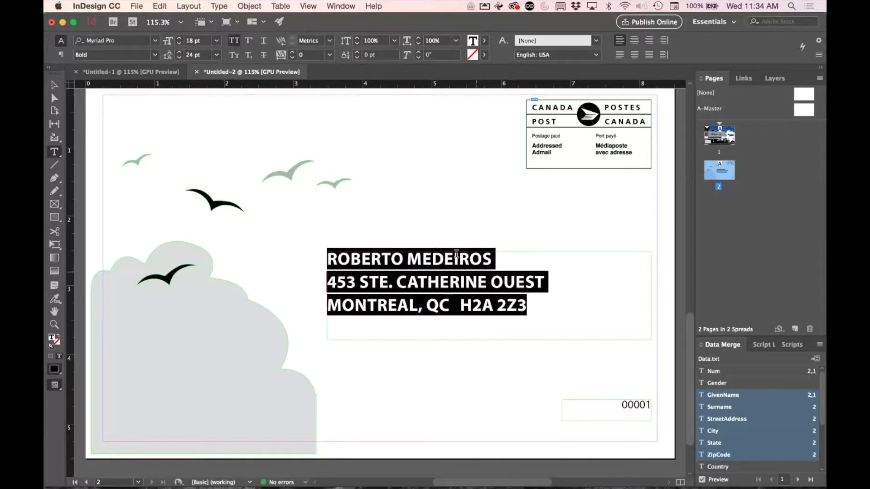
left_click(379, 353)
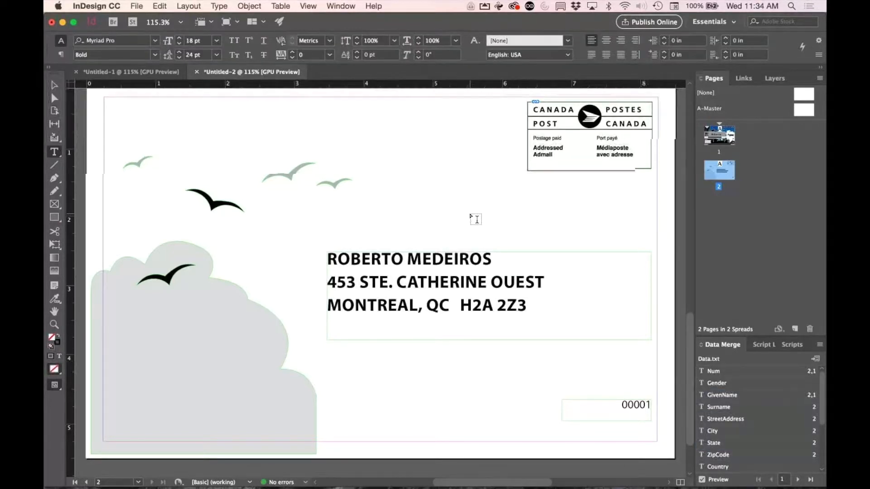
Review both postcard pages, advance the merge preview to record 5 on page 2, and enlarge the data field list.
scroll(476, 219, "up", 15)
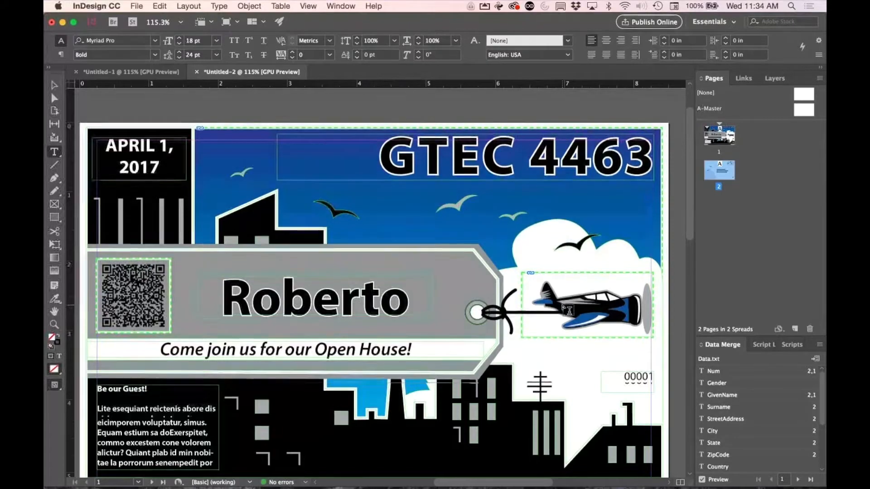
scroll(568, 311, "down", 4)
scroll(568, 311, "down", 20)
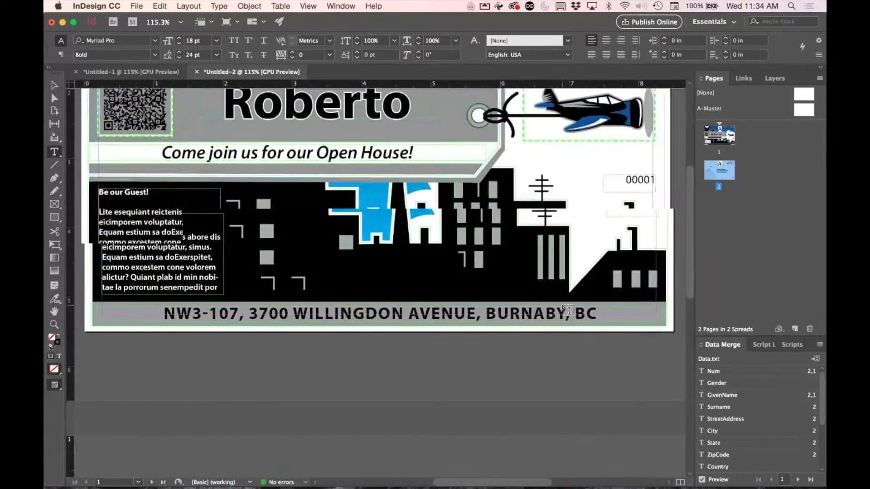
scroll(568, 310, "down", 17)
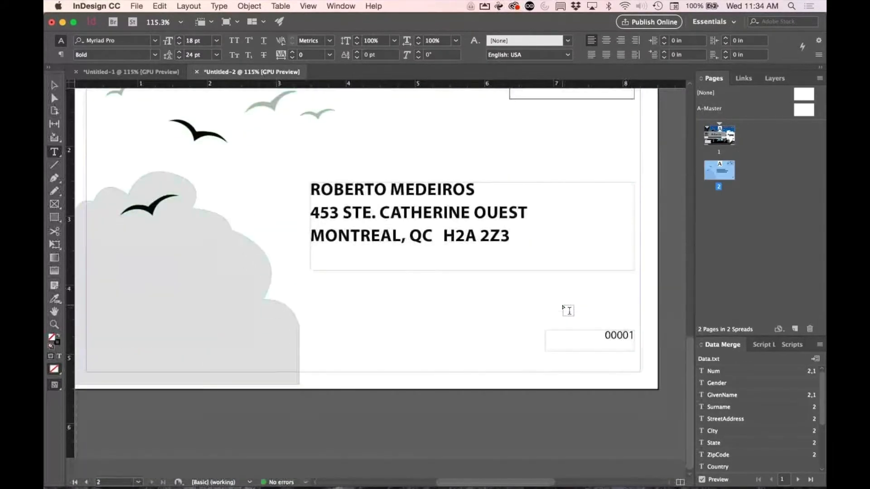
scroll(568, 311, "up", 2)
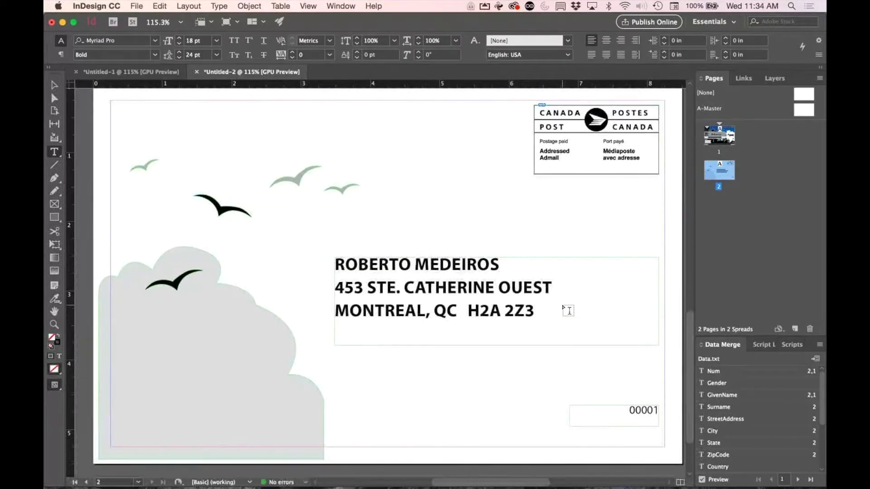
left_click(798, 480)
left_click(798, 480)
left_click(798, 479)
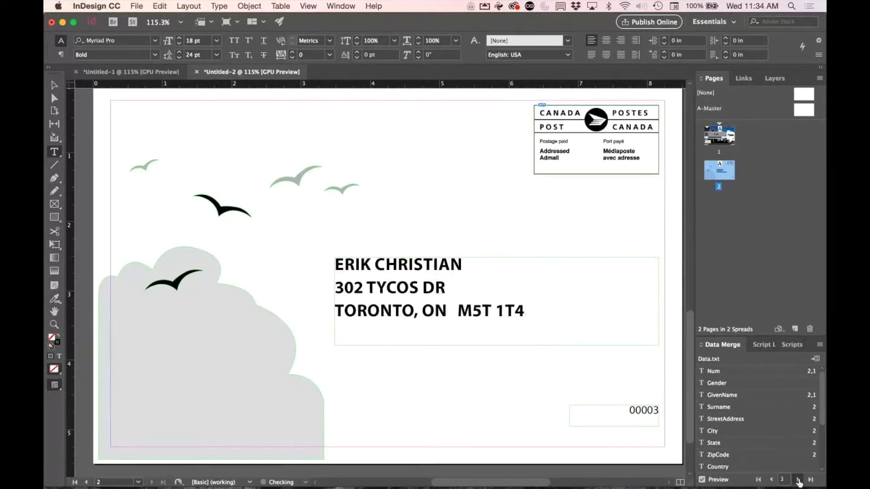
left_click(798, 480)
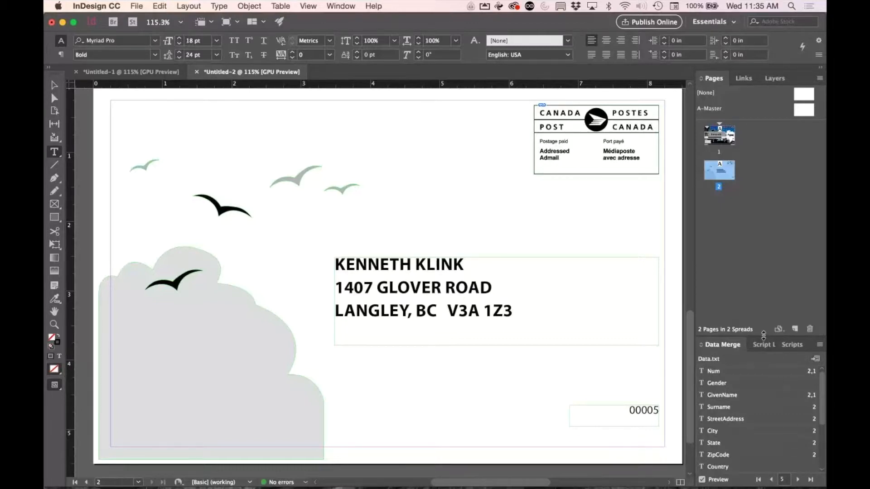
left_click_drag(763, 337, 763, 281)
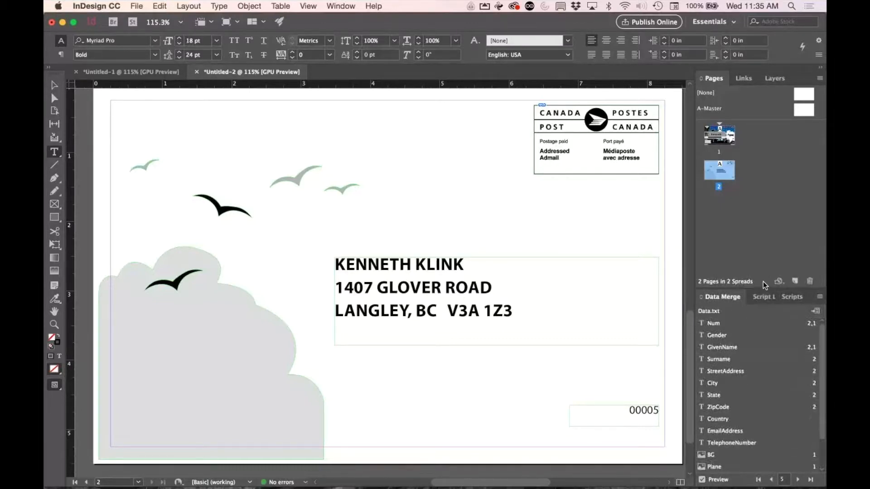
Start a PDF export of the data merge for all records, keeping the [PDF/X-4:2008] (modified) preset.
left_click(820, 298)
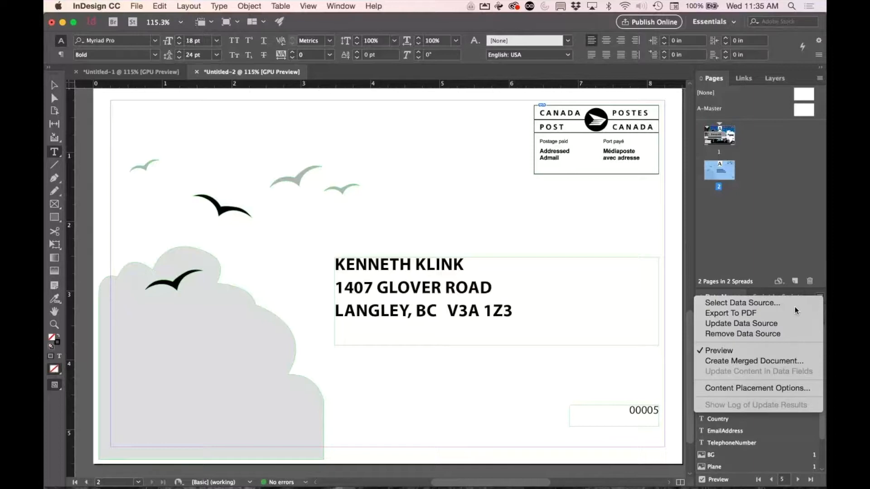
left_click(728, 313)
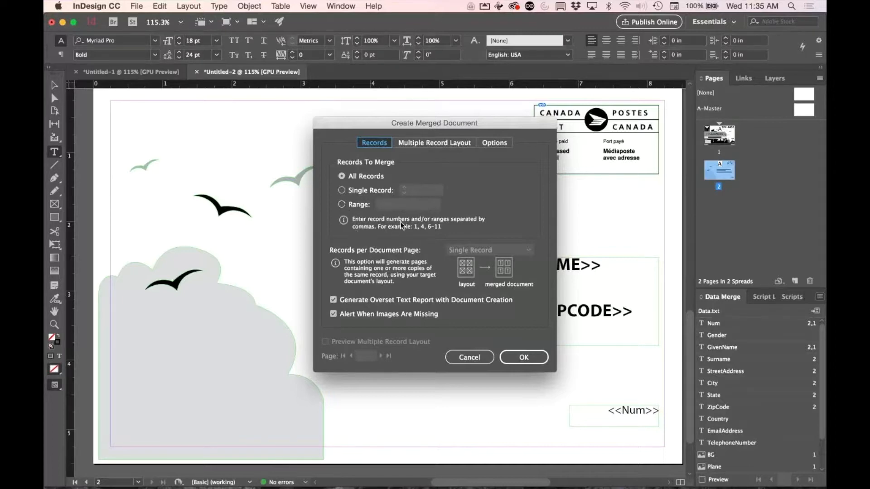
left_click(527, 357)
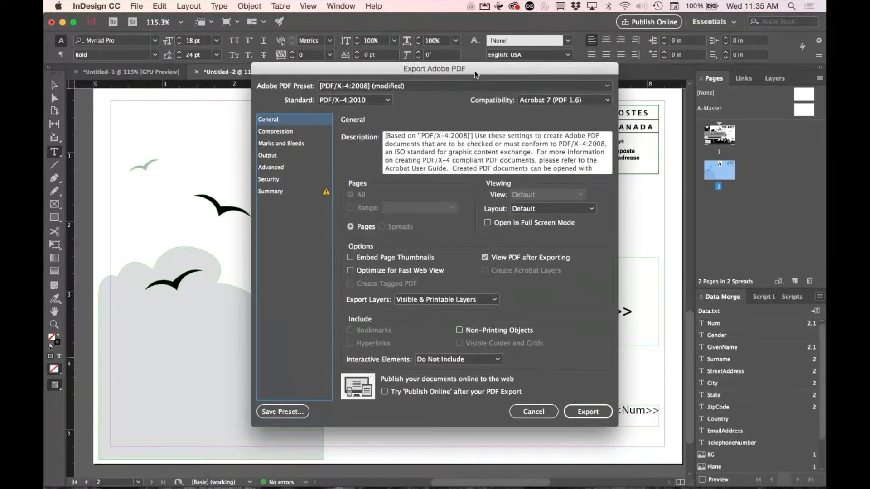
left_click_drag(480, 70, 741, 122)
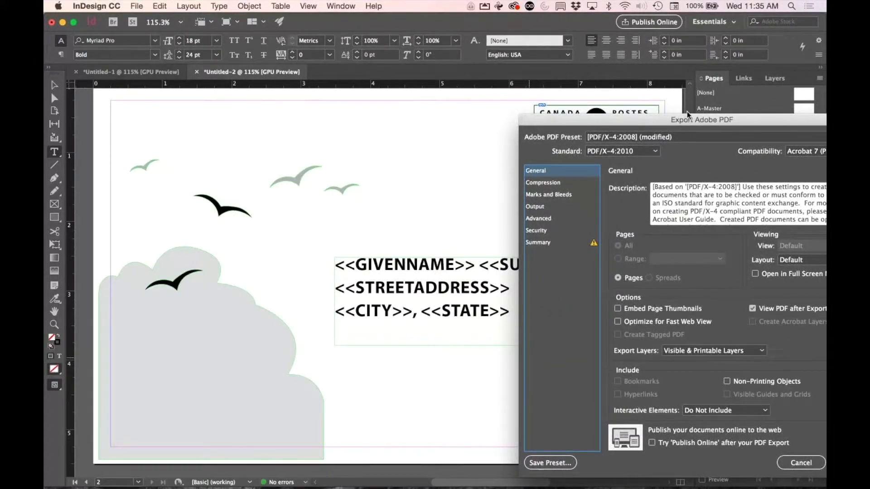
left_click_drag(686, 118, 412, 42)
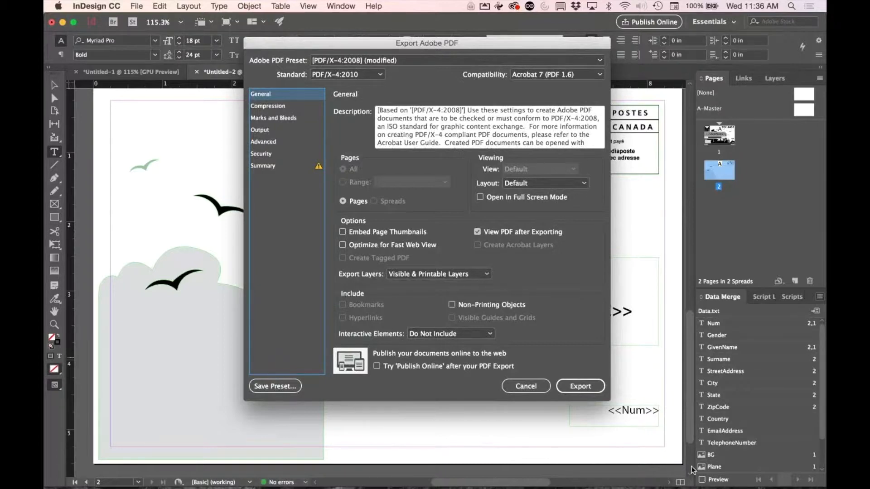
left_click(425, 62)
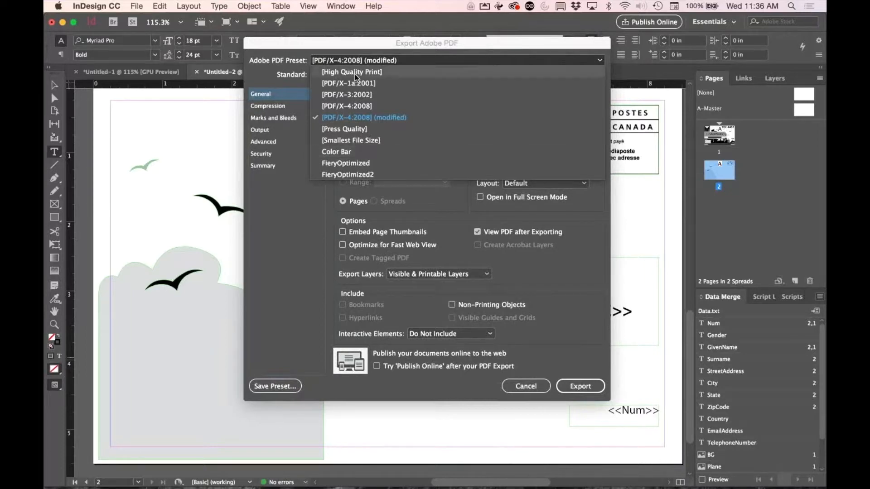
left_click(410, 61)
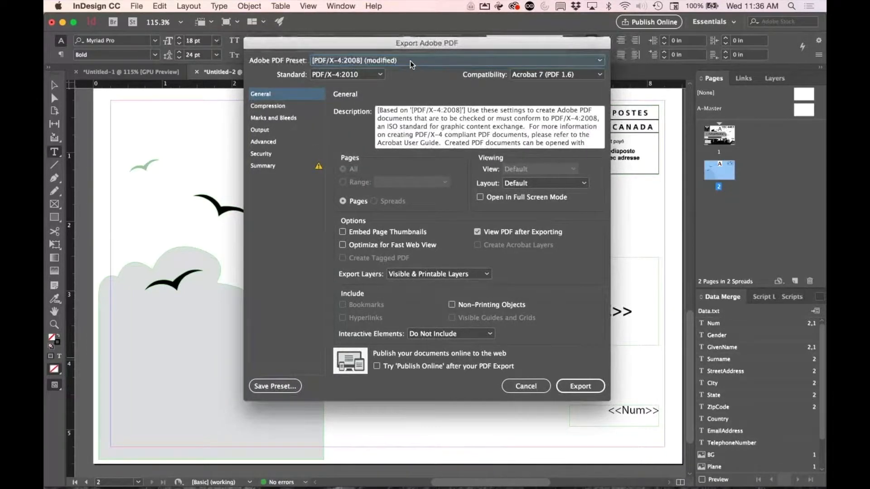
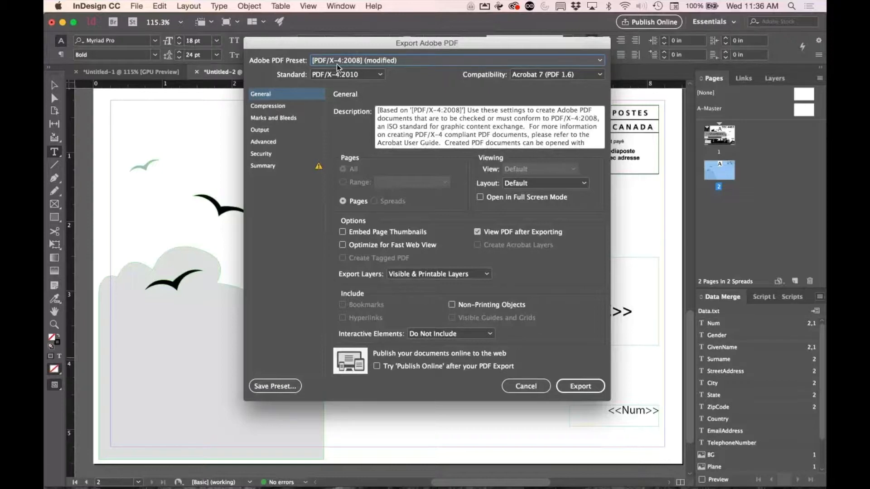
Export the merged PDF to the Desktop under the file name PrintForward.pdf.
left_click(580, 386)
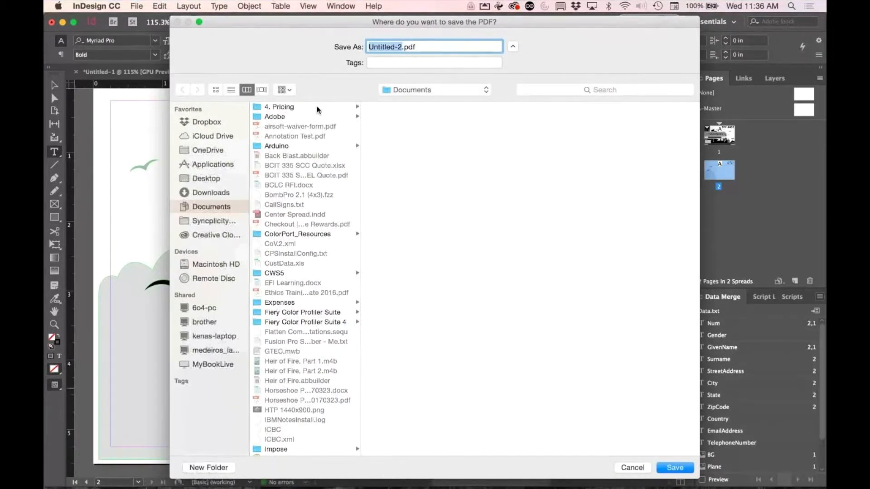
left_click(205, 178)
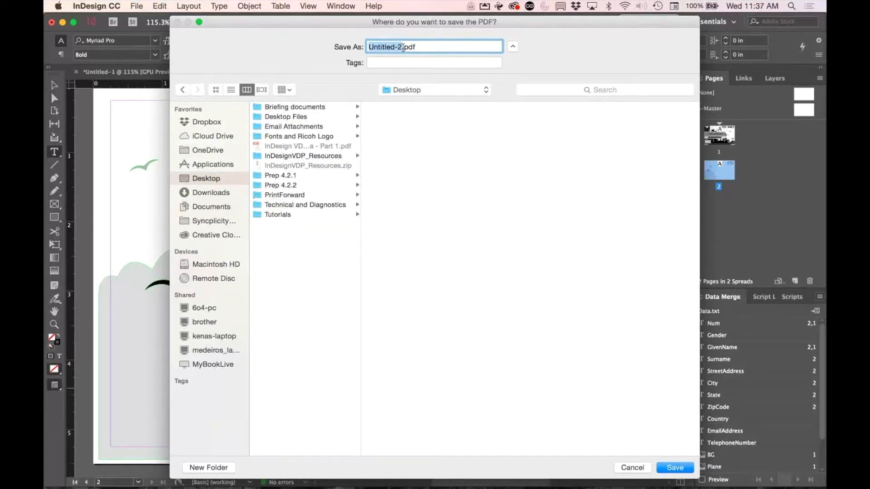
type("PrintForward")
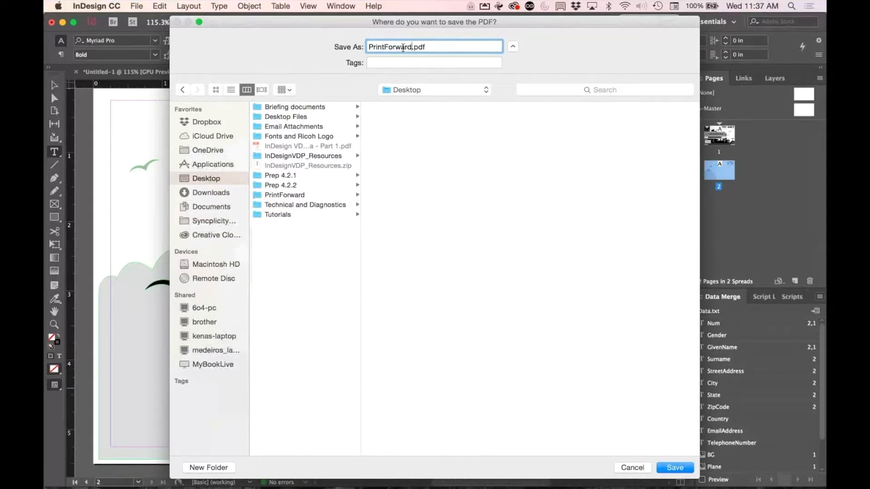
key("Return")
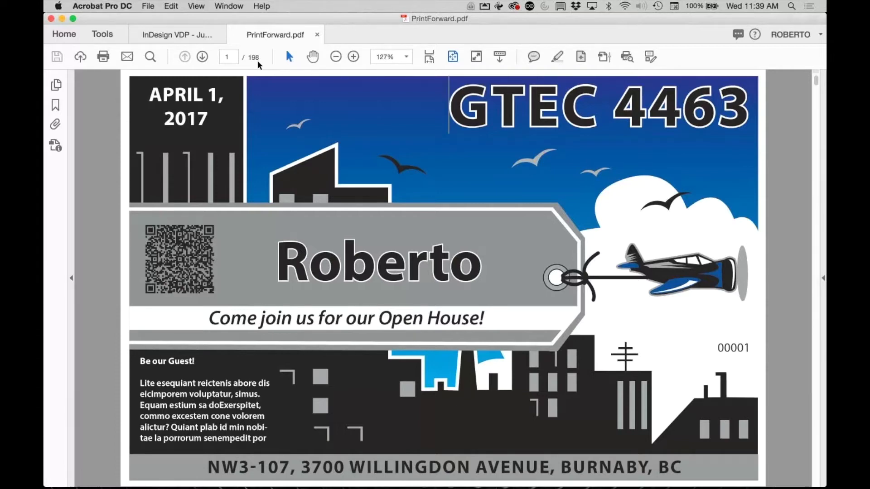
Page forward through the exported PrintForward.pdf to check the front and back of the first merged postcards.
left_click(203, 57)
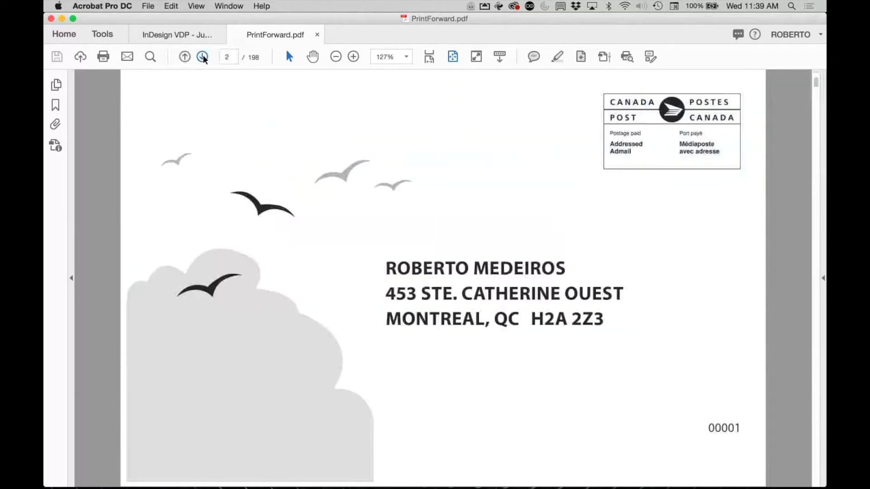
left_click(203, 57)
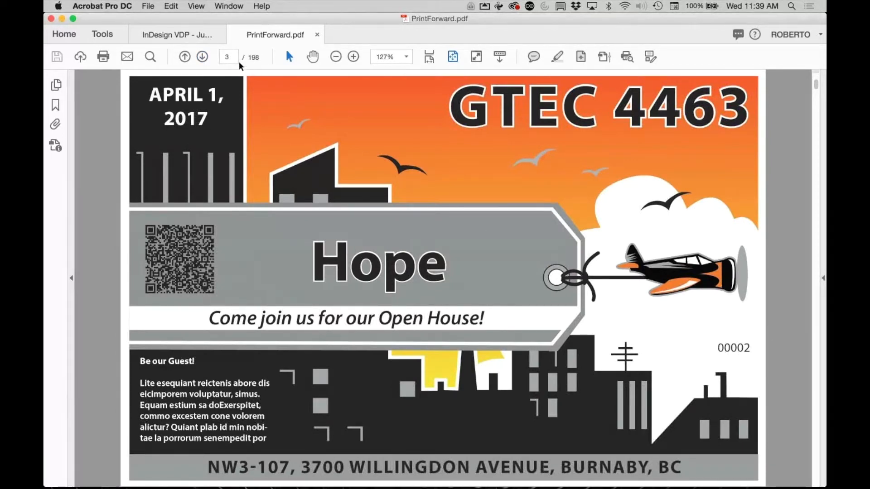
left_click(202, 57)
left_click(202, 56)
left_click(202, 57)
left_click(202, 57)
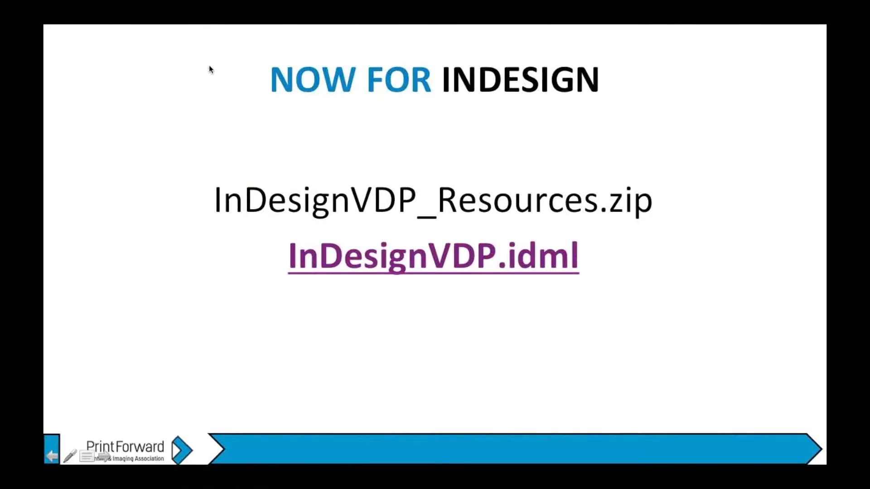
left_click(318, 305)
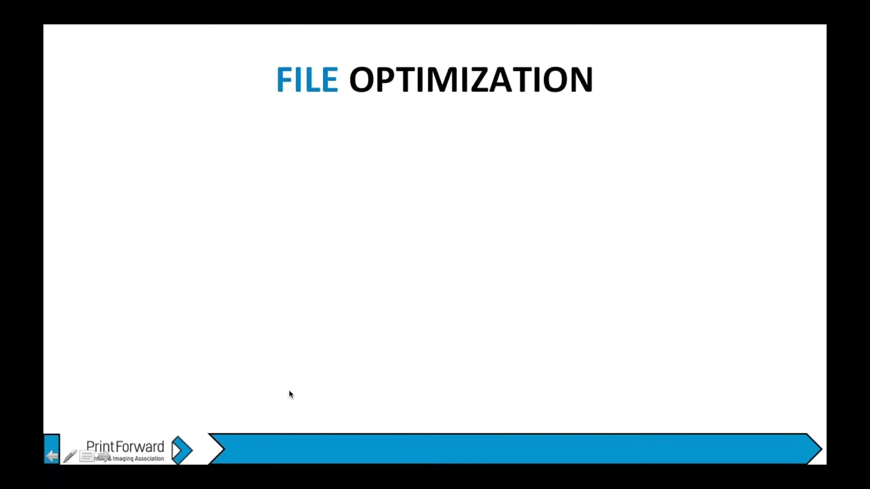
left_click(291, 395)
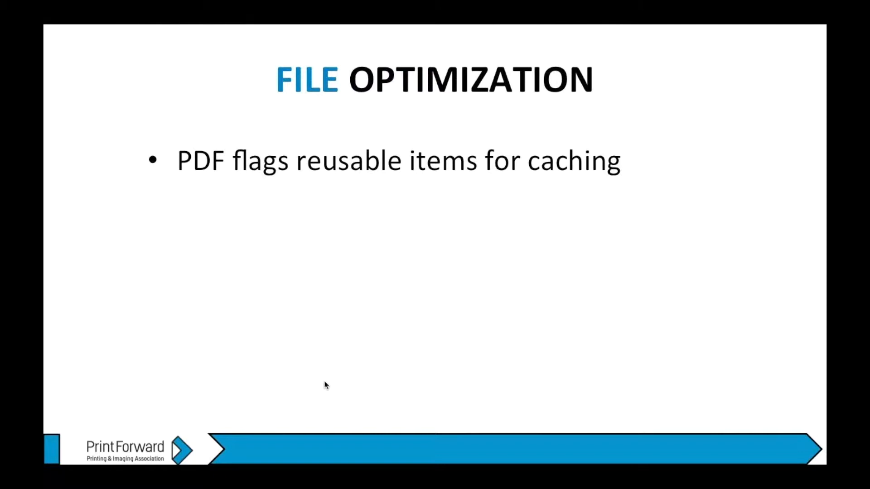
left_click(326, 385)
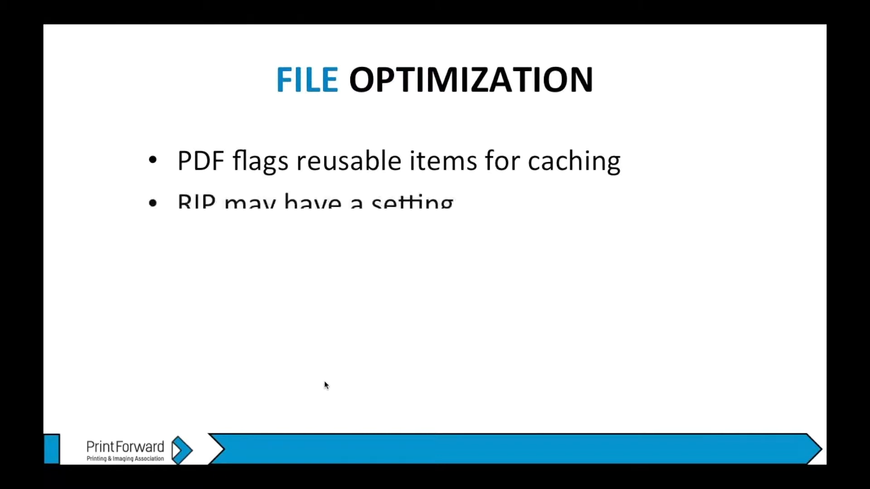
left_click(526, 409)
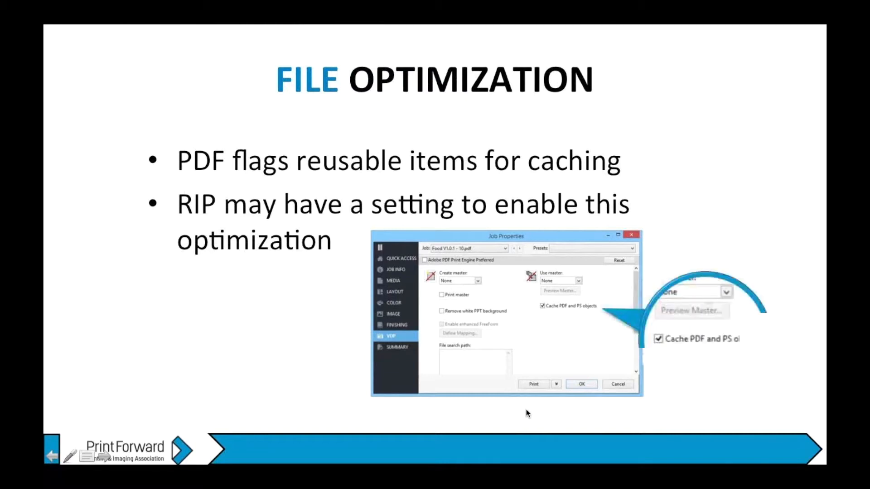